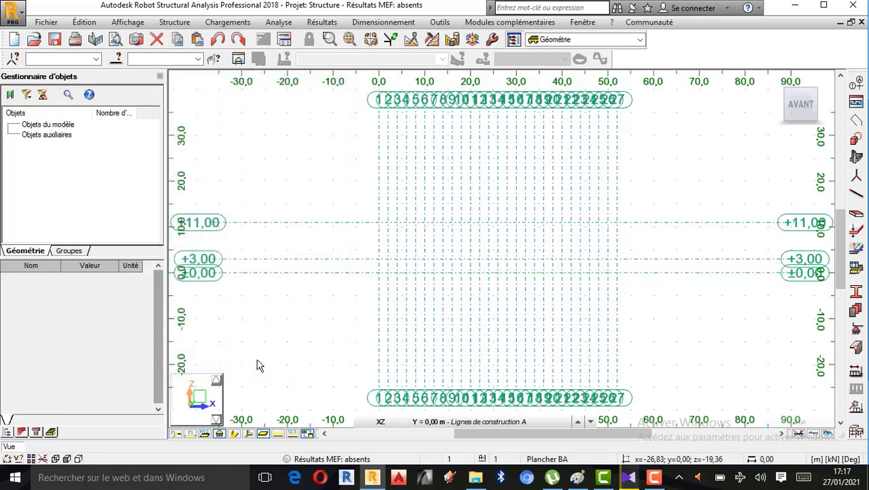
Switch to Paint and trace a freehand curve along the bridge sketch's arch from one support to the other.
{"action": "scroll", "coordinate": [459, 262], "scroll_direction": "up", "scroll_amount": 1}
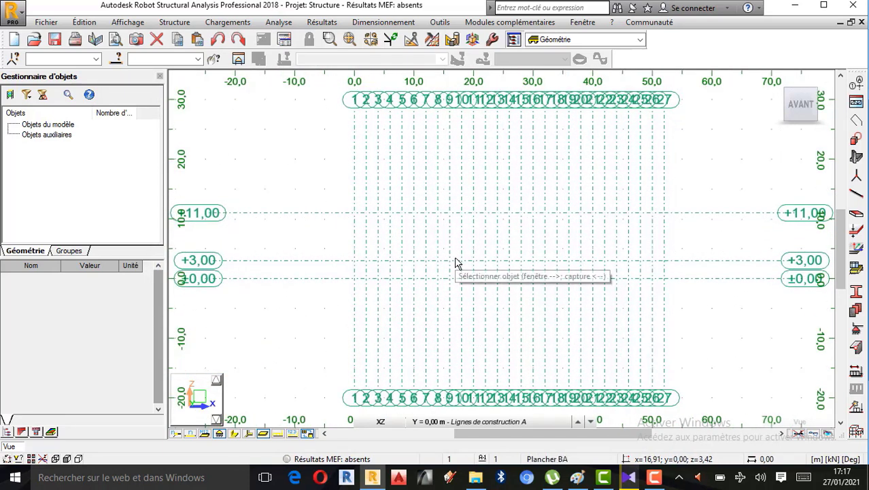
{"action": "scroll", "coordinate": [489, 246], "scroll_direction": "up", "scroll_amount": 1}
{"action": "scroll", "coordinate": [352, 246], "scroll_direction": "down", "scroll_amount": 1}
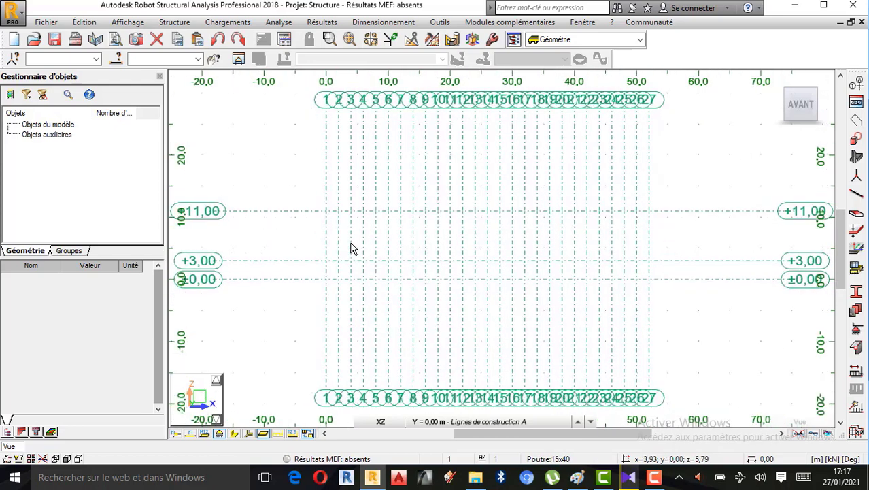
{"action": "left_click", "coordinate": [579, 478]}
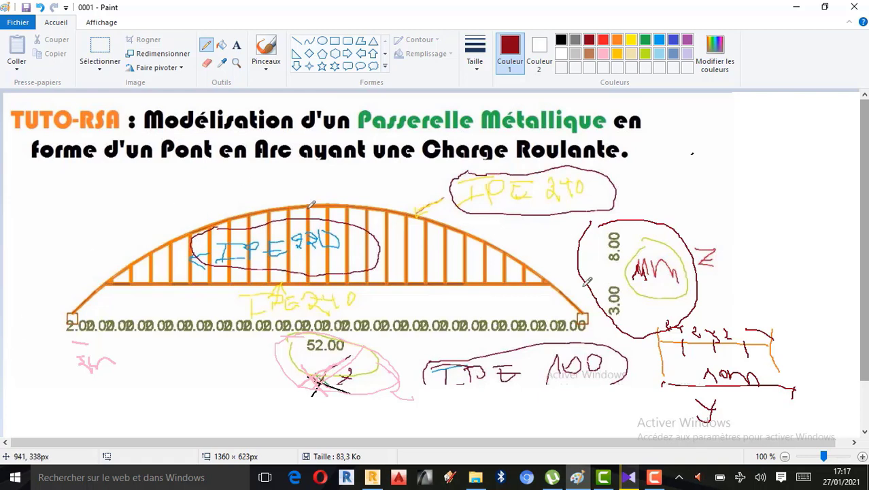
{"action": "mouse_move", "coordinate": [63, 314]}
{"action": "left_mouse_down"}
{"action": "mouse_move", "coordinate": [229, 220]}
{"action": "mouse_move", "coordinate": [500, 231]}
{"action": "mouse_move", "coordinate": [582, 332]}
{"action": "left_mouse_up"}
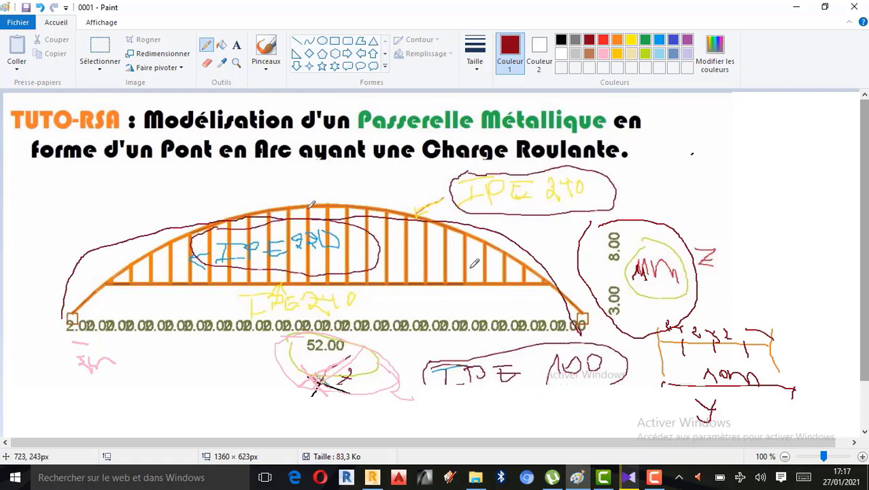
{"action": "left_click", "coordinate": [375, 476]}
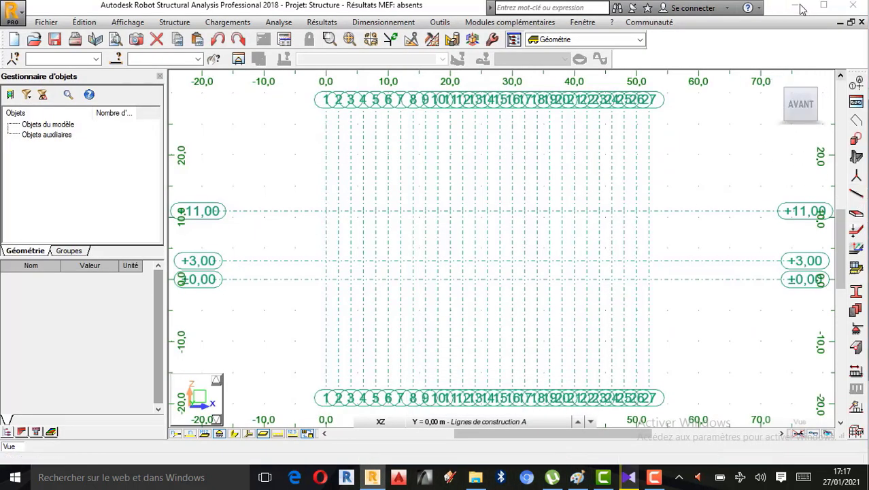
{"action": "key", "text": "alt+Tab"}
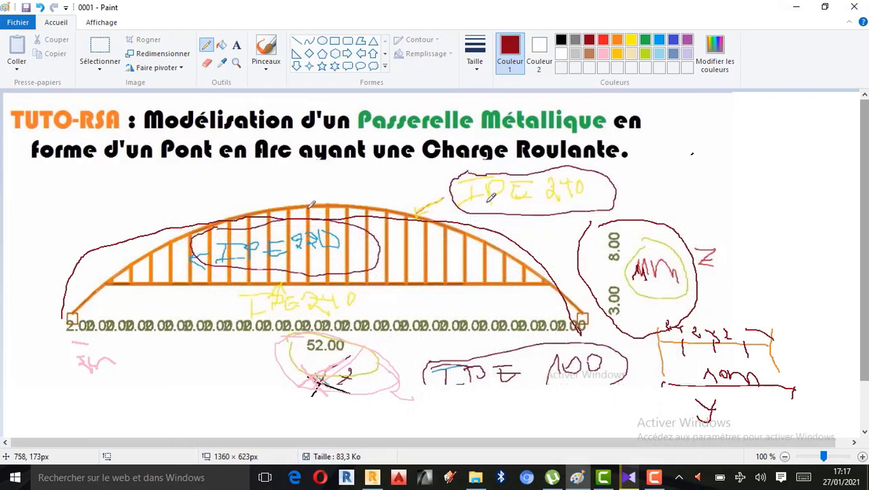
{"action": "left_click", "coordinate": [796, 6]}
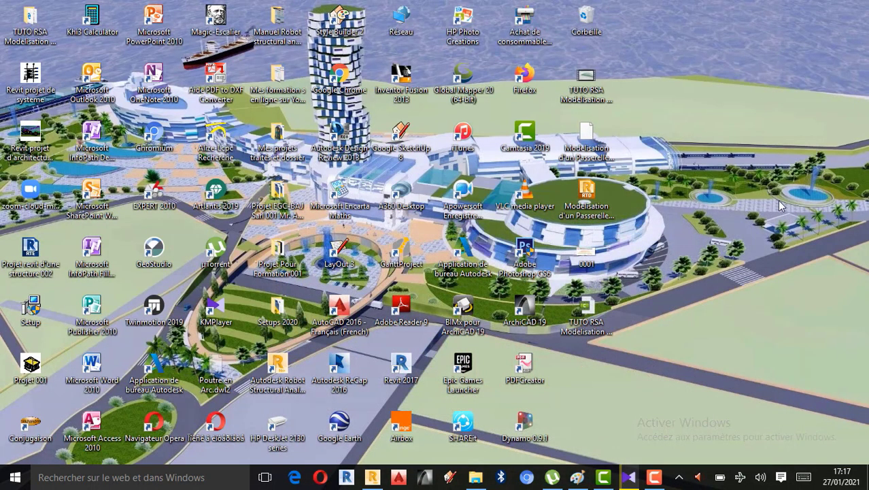
Switch back to Robot Structural Analysis, start defining a bar and create a new steel section from the IPE family.
{"action": "left_click", "coordinate": [375, 476]}
{"action": "left_click", "coordinate": [858, 196]}
{"action": "left_click_drag", "start_coordinate": [521, 80], "coordinate": [157, 102]}
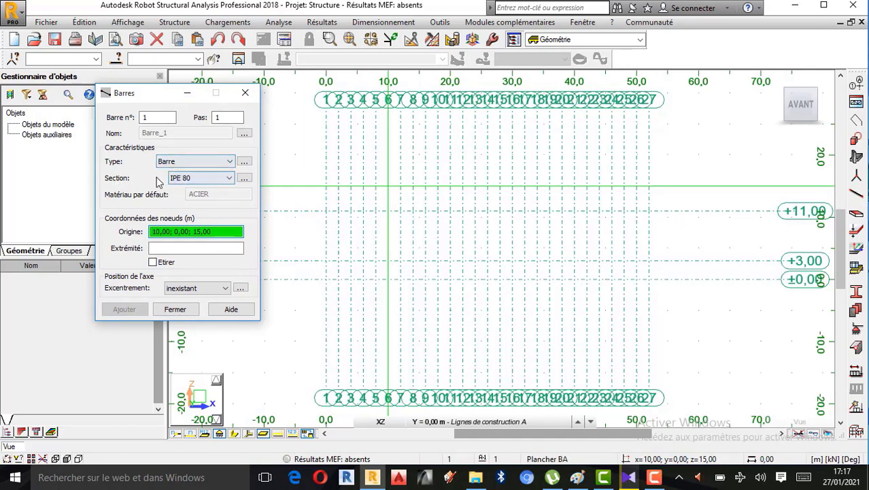
{"action": "left_click", "coordinate": [245, 179]}
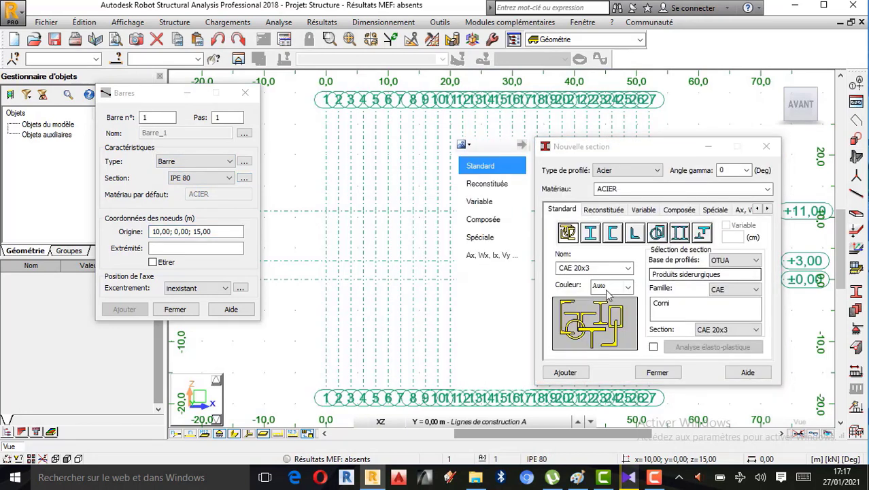
{"action": "left_click", "coordinate": [756, 290]}
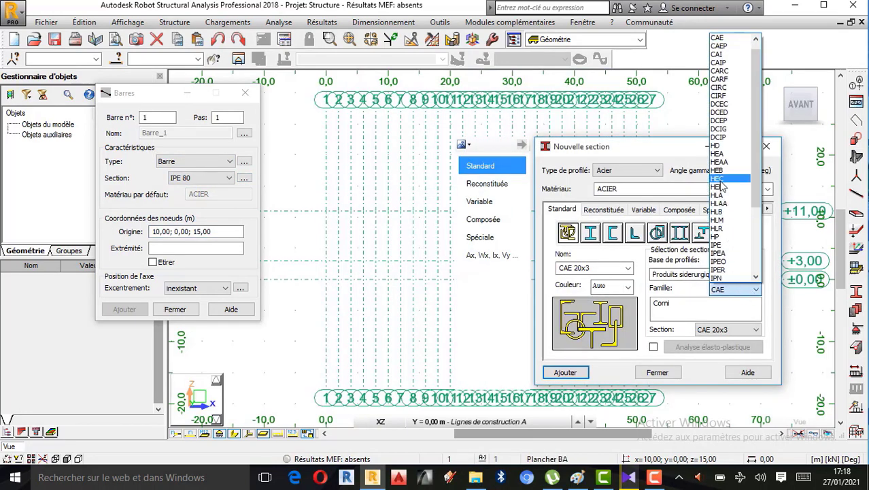
{"action": "left_click", "coordinate": [717, 245]}
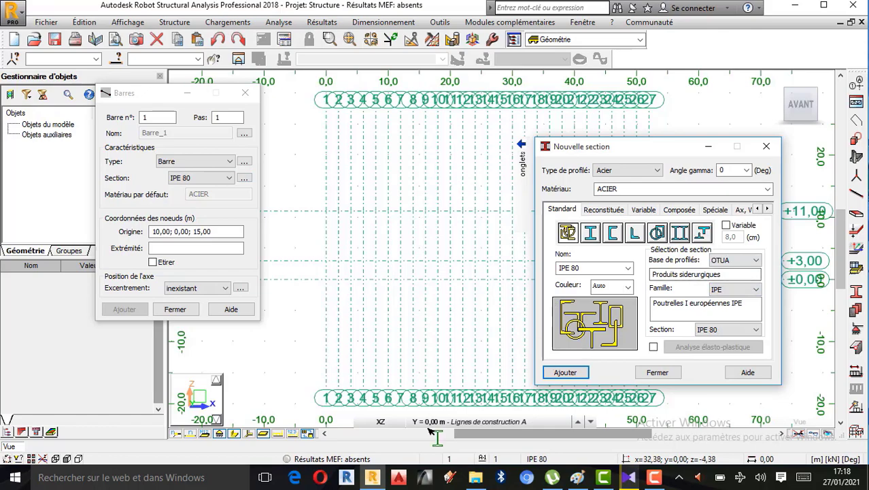
Check the profile in the Paint sketch, and add the new section as IPE 240 with a pink colour.
{"action": "left_click", "coordinate": [577, 476]}
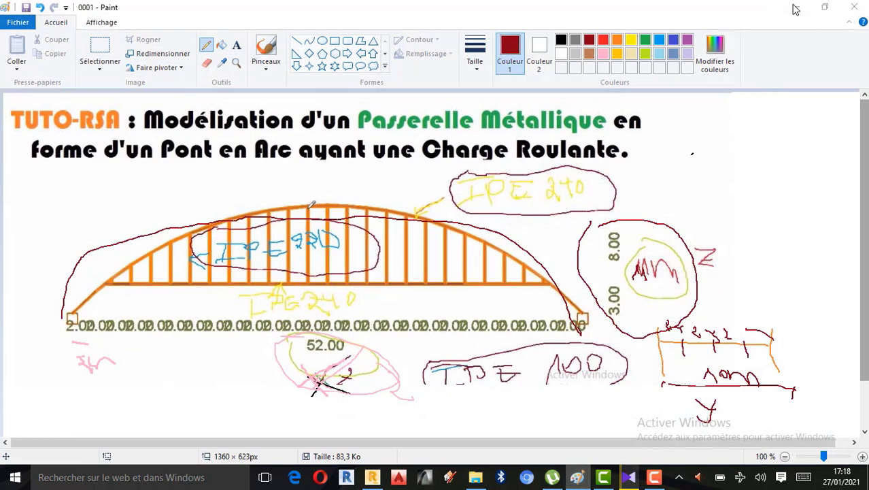
{"action": "left_click", "coordinate": [796, 8]}
{"action": "left_click", "coordinate": [756, 329]}
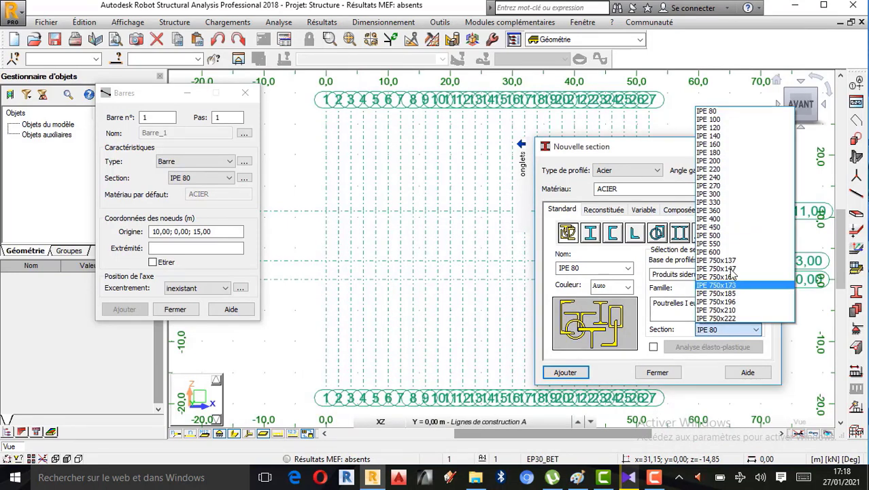
{"action": "left_click", "coordinate": [714, 178]}
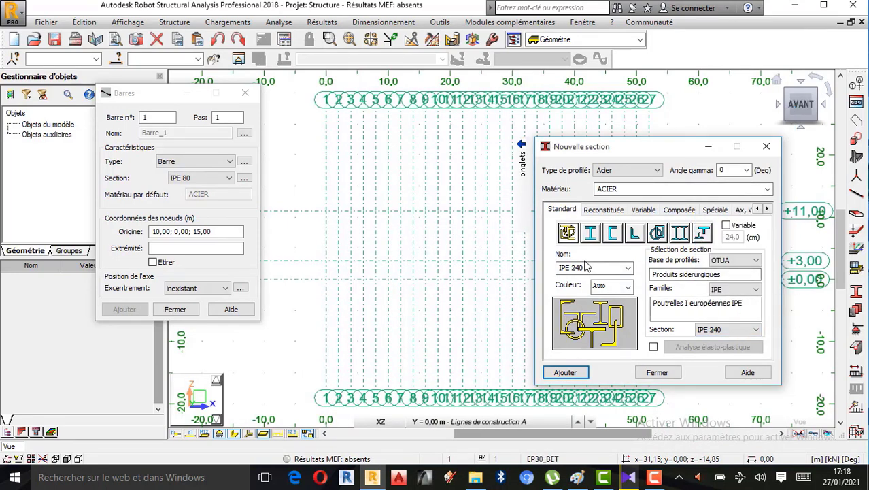
{"action": "left_click", "coordinate": [627, 286]}
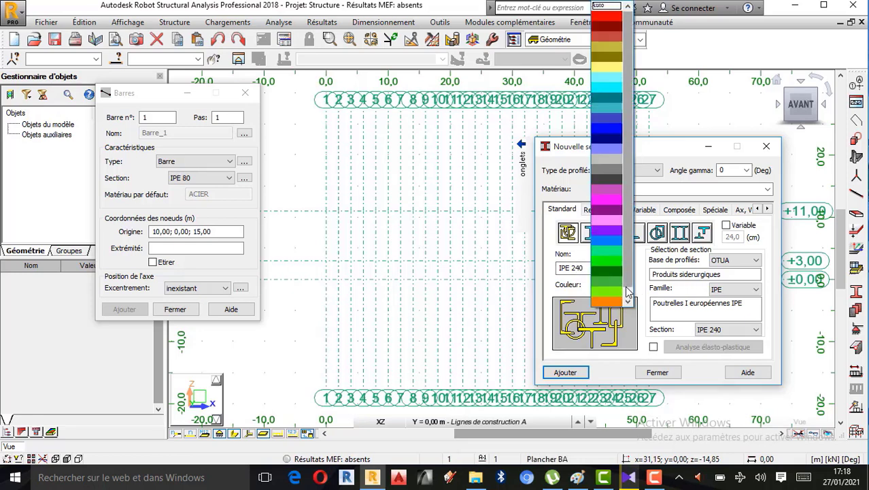
{"action": "left_click", "coordinate": [605, 221]}
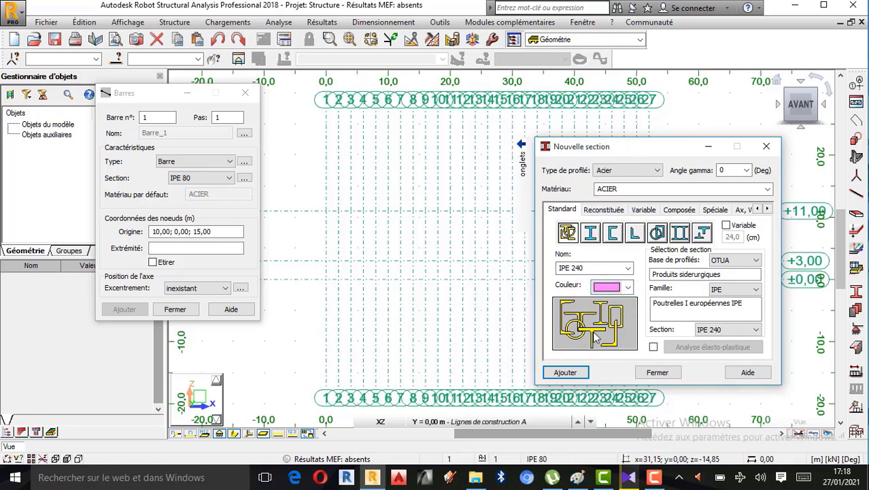
{"action": "left_click", "coordinate": [565, 373]}
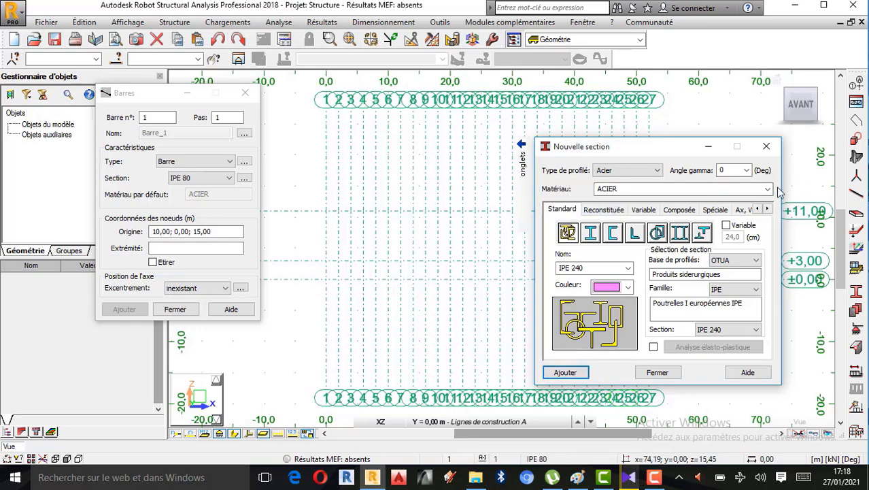
Review the section's material and profile type, keep ACIER, and add IPE 240 again, overwriting the existing profile of that name.
{"action": "left_click", "coordinate": [768, 190]}
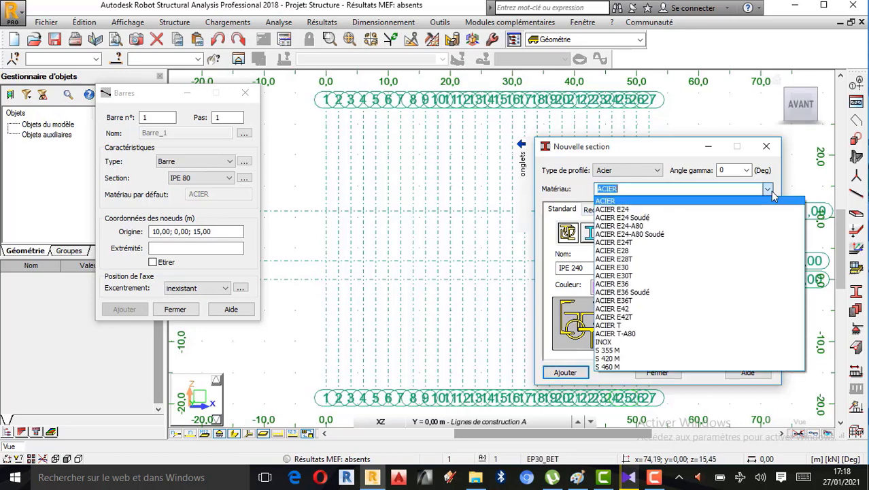
{"action": "left_click", "coordinate": [772, 192]}
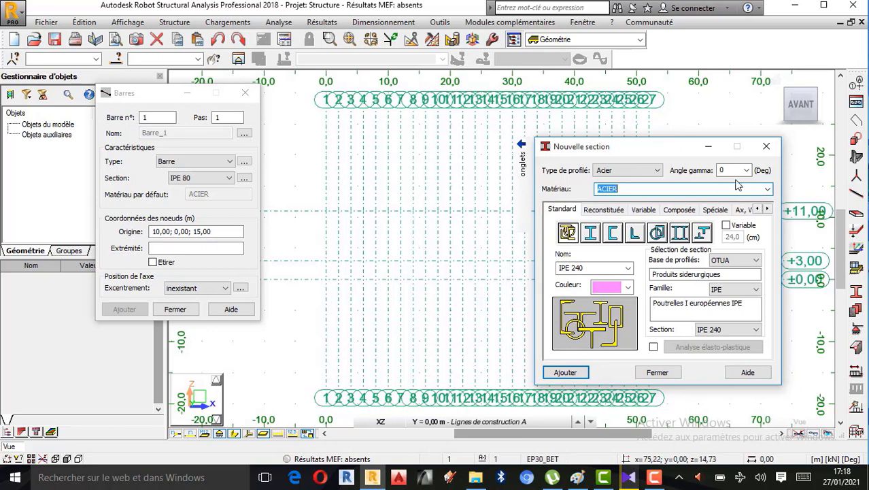
{"action": "left_click", "coordinate": [615, 171]}
{"action": "left_click", "coordinate": [616, 172]}
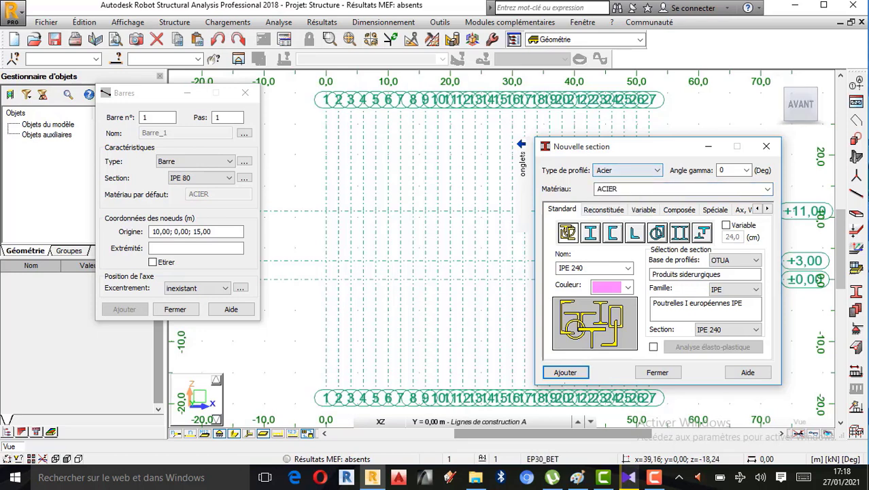
{"action": "left_click", "coordinate": [564, 373]}
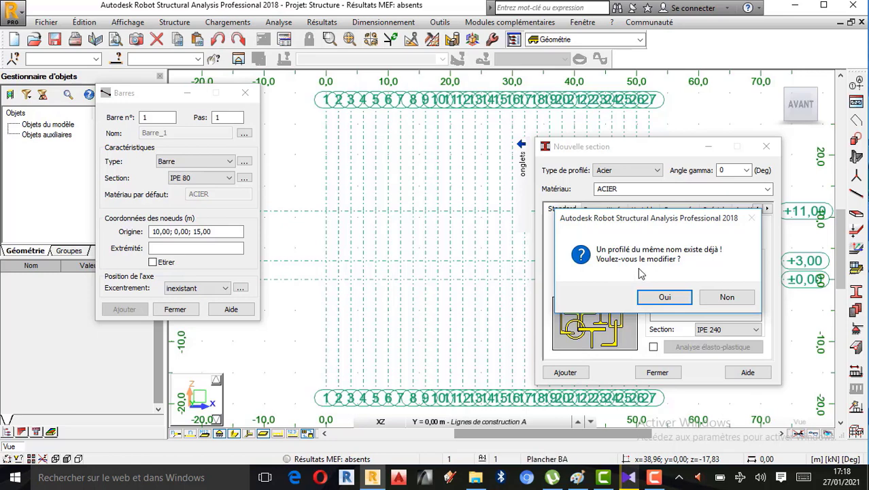
{"action": "left_click", "coordinate": [665, 296]}
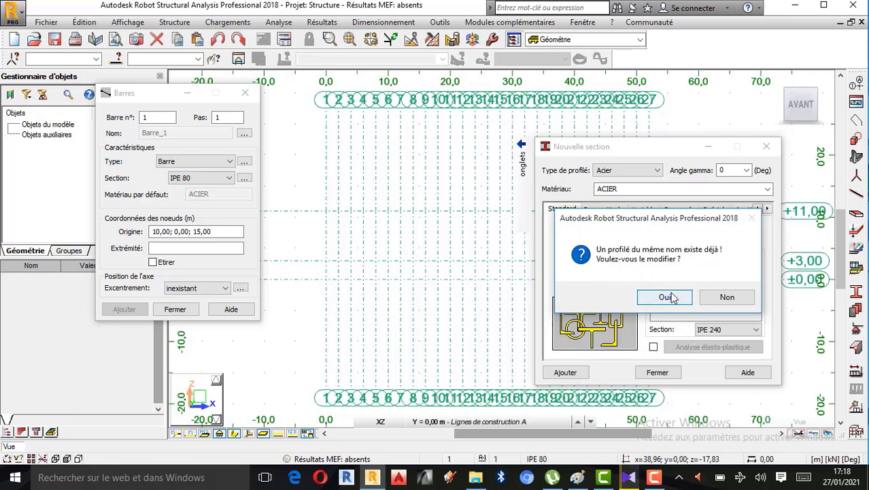
{"action": "left_click", "coordinate": [657, 372]}
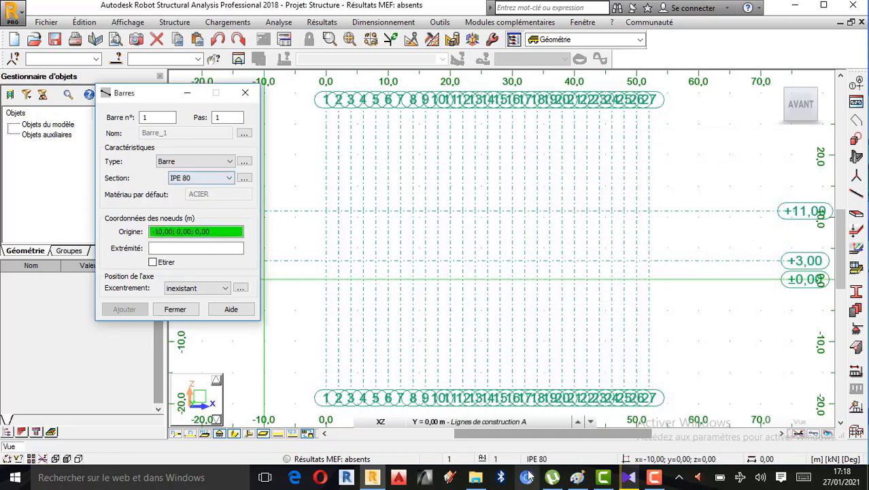
Check the arch profile in the Paint sketch and assign the IPE 240 section to the new bar.
{"action": "left_click", "coordinate": [575, 481]}
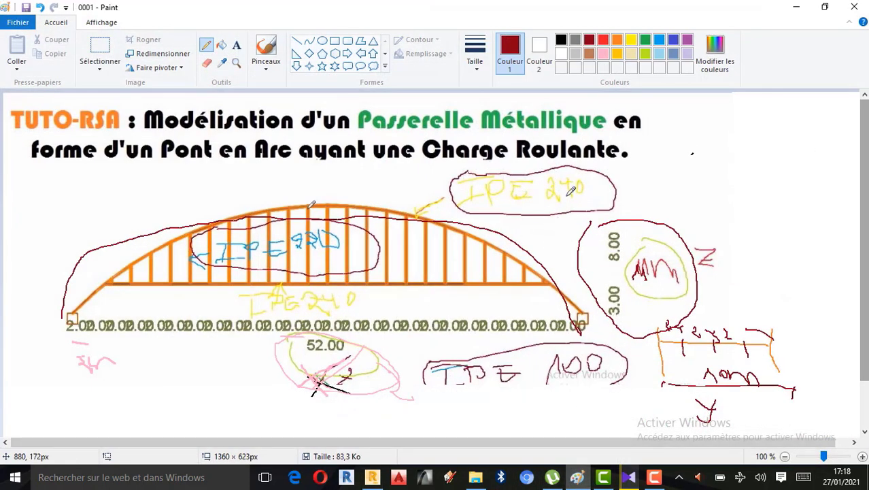
{"action": "left_click", "coordinate": [797, 7]}
{"action": "left_click", "coordinate": [229, 178]}
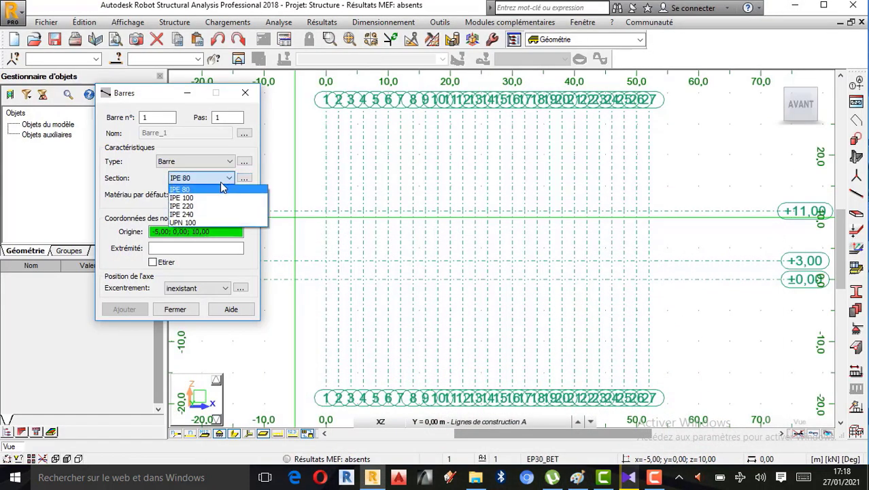
{"action": "left_click", "coordinate": [190, 218]}
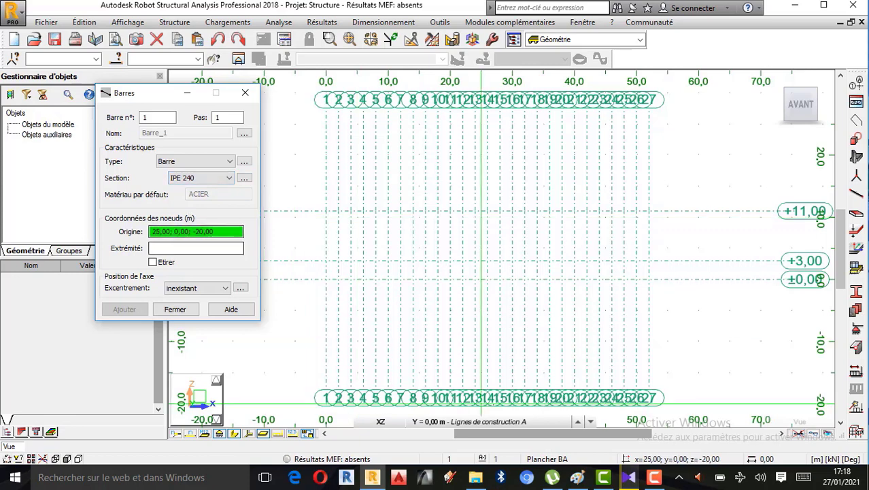
Start an arc object discretised into a fixed number of 26 edges, with bar creation enabled.
{"action": "scroll", "coordinate": [605, 341], "scroll_direction": "down", "scroll_amount": 1}
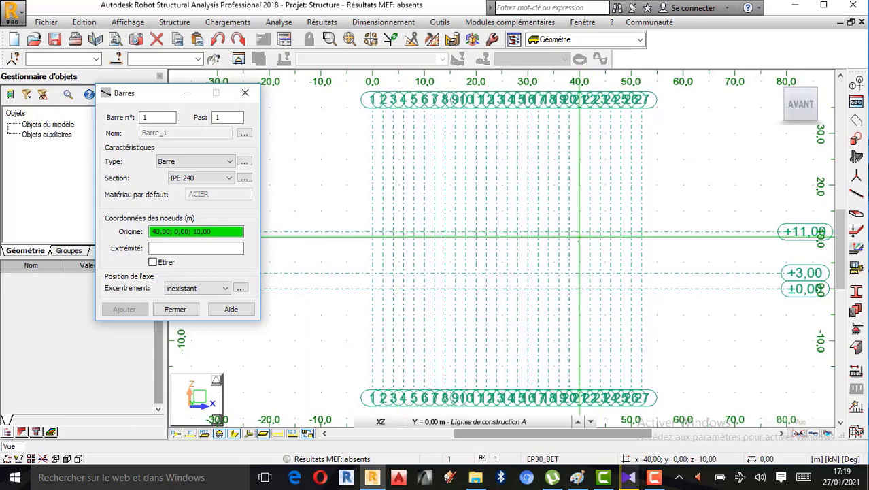
{"action": "left_click", "coordinate": [857, 141]}
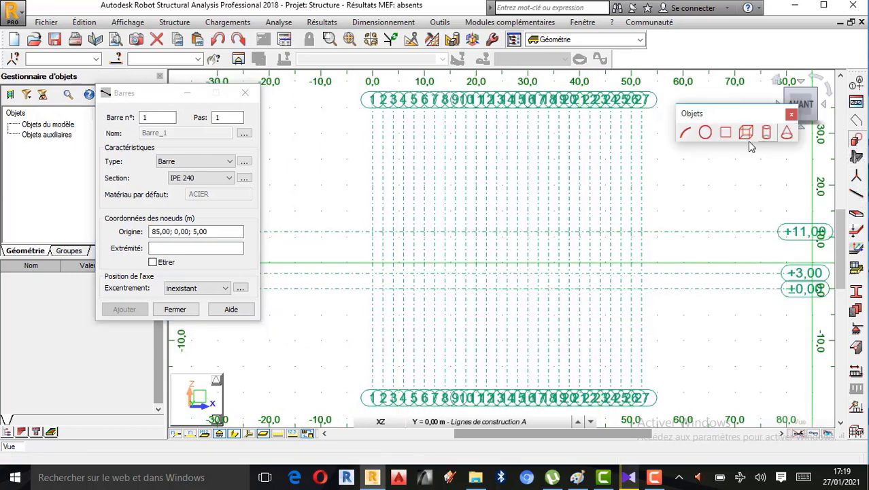
{"action": "left_click", "coordinate": [687, 134]}
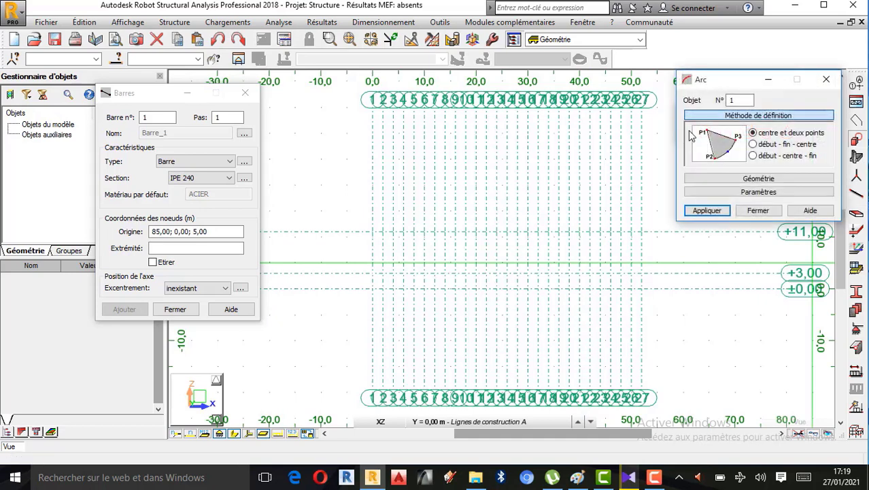
{"action": "left_click_drag", "start_coordinate": [724, 80], "coordinate": [86, 233]}
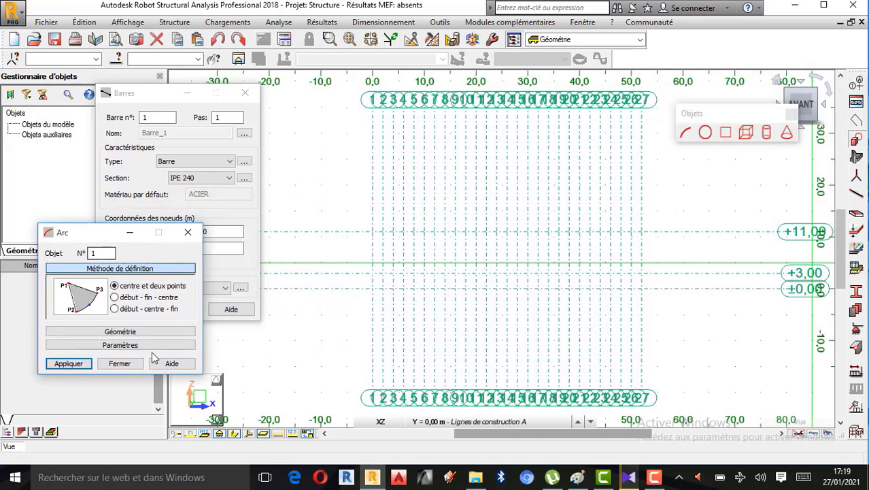
{"action": "left_click", "coordinate": [128, 347]}
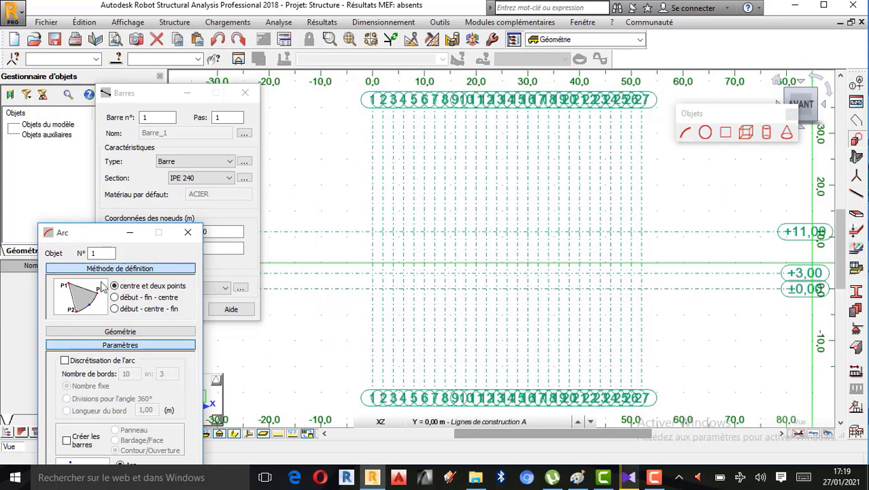
{"action": "left_click_drag", "start_coordinate": [96, 240], "coordinate": [722, 141]}
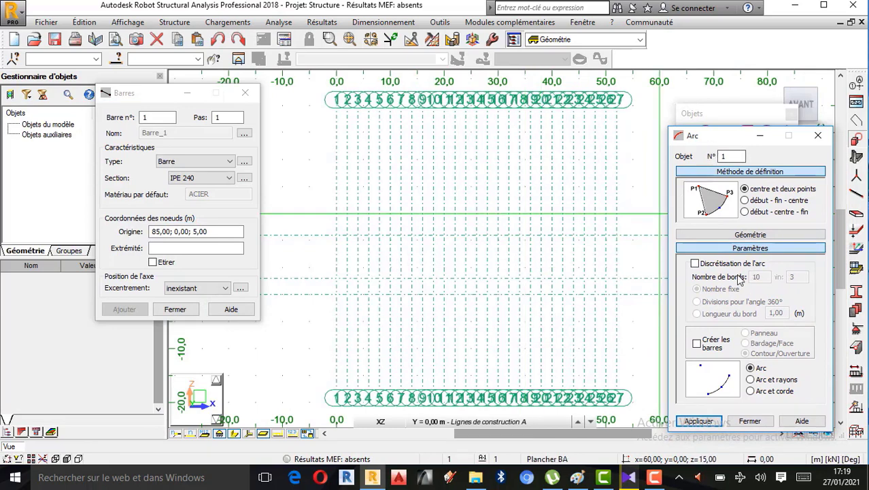
{"action": "left_click", "coordinate": [695, 264]}
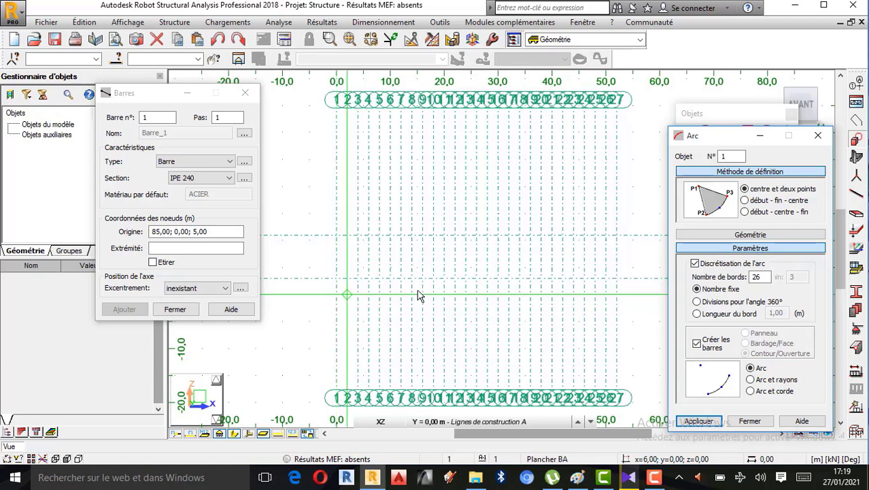
Set the arc's definition method to début - fin - centre.
{"action": "scroll", "coordinate": [419, 296], "scroll_direction": "up", "scroll_amount": 3}
{"action": "scroll", "coordinate": [395, 294], "scroll_direction": "down", "scroll_amount": 2}
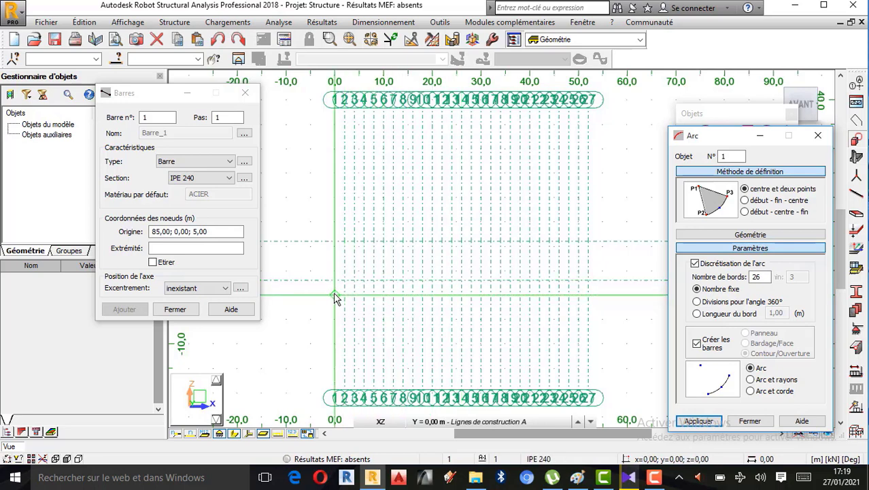
{"action": "left_click", "coordinate": [746, 201]}
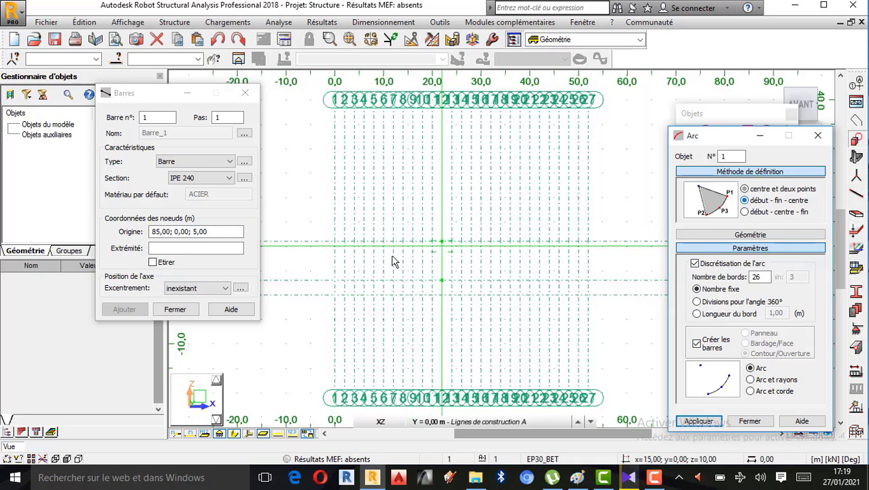
Draw the arch from (0; 0; 0) to (52; 0; 0) through the crown at (26; 0; 11), and finish the arc and bar definitions.
{"action": "left_click", "coordinate": [336, 298]}
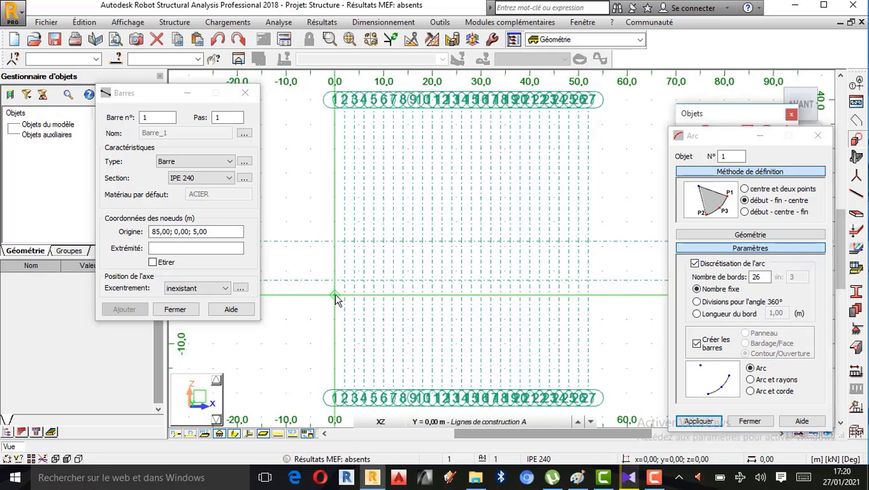
{"action": "left_click", "coordinate": [588, 297]}
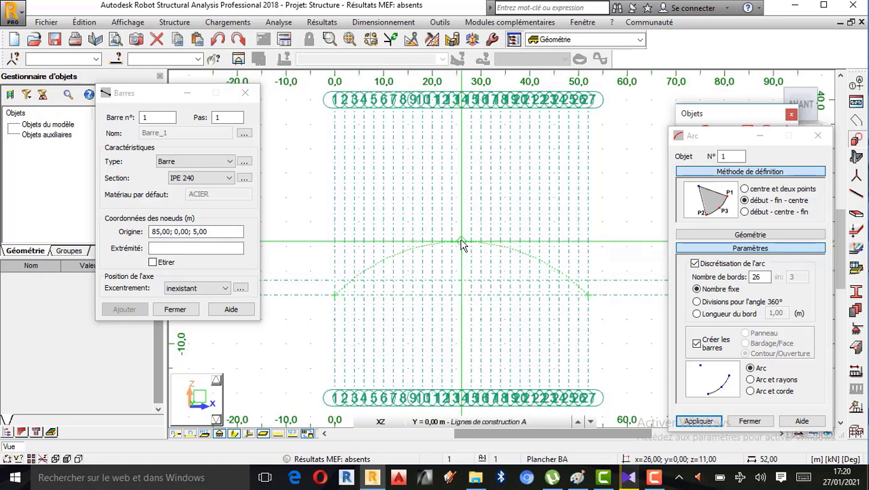
{"action": "left_click", "coordinate": [462, 244]}
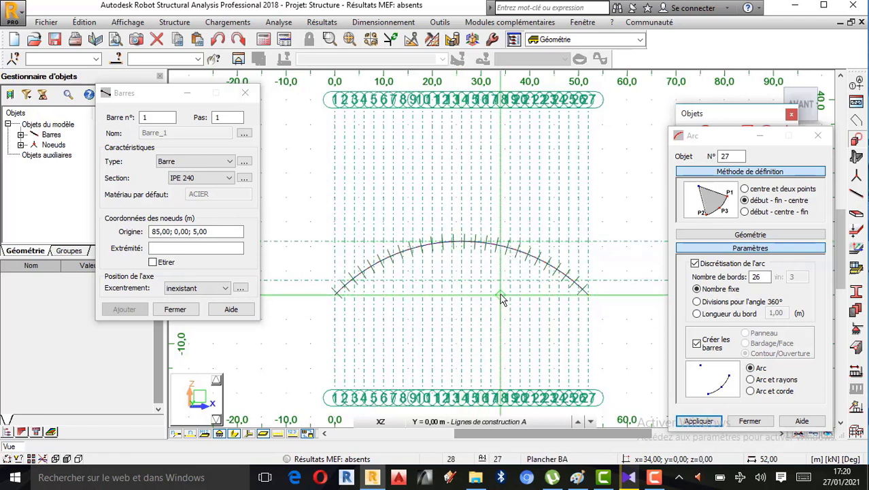
{"action": "scroll", "coordinate": [476, 298], "scroll_direction": "up", "scroll_amount": 2}
{"action": "scroll", "coordinate": [499, 255], "scroll_direction": "down", "scroll_amount": 1}
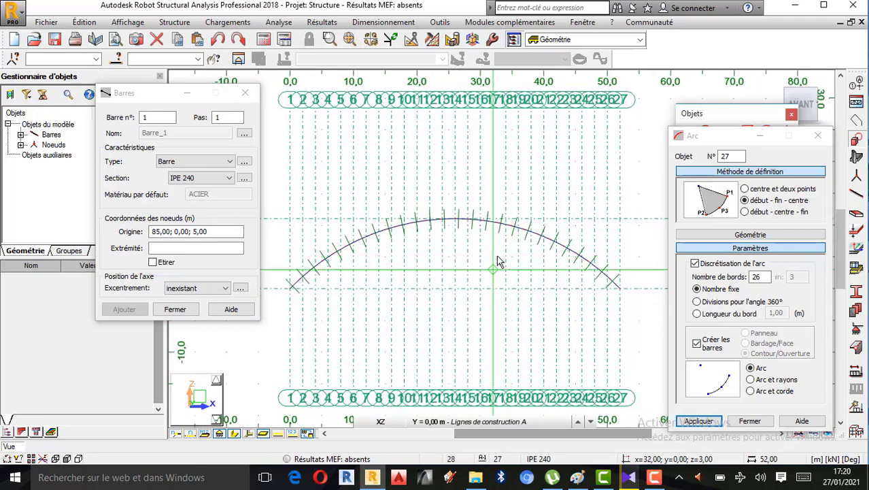
{"action": "left_click", "coordinate": [750, 422]}
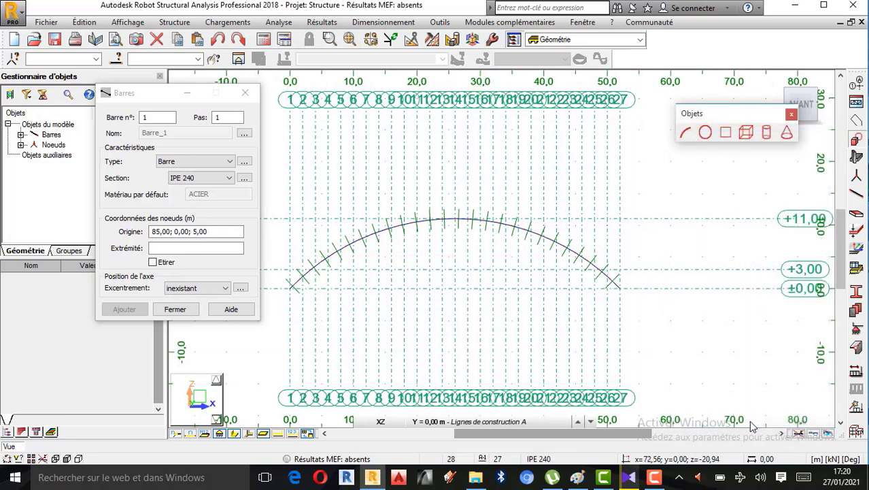
{"action": "scroll", "coordinate": [375, 311], "scroll_direction": "up", "scroll_amount": 1}
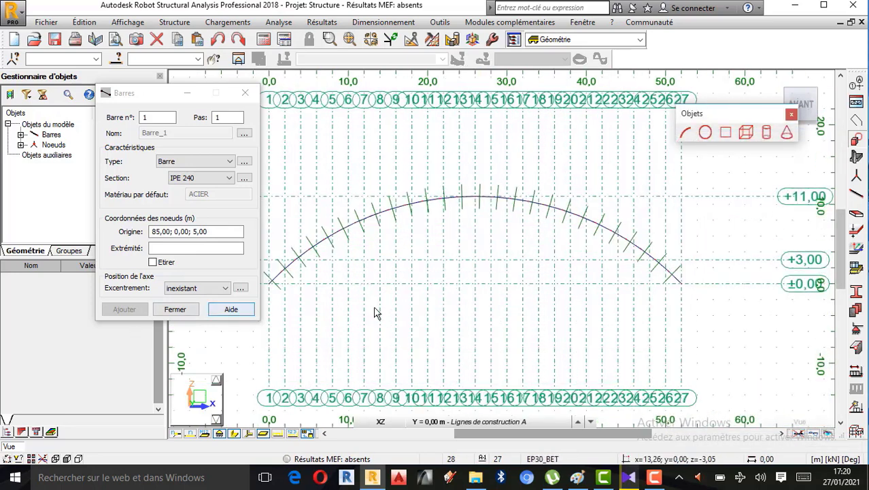
{"action": "left_click", "coordinate": [175, 310]}
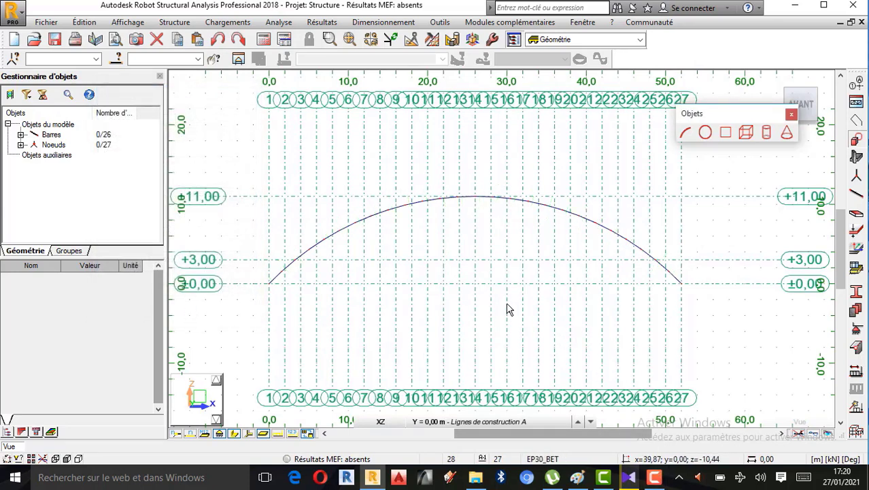
{"action": "scroll", "coordinate": [510, 310], "scroll_direction": "up", "scroll_amount": 1}
{"action": "scroll", "coordinate": [538, 316], "scroll_direction": "down", "scroll_amount": 1}
{"action": "left_click", "coordinate": [663, 479]}
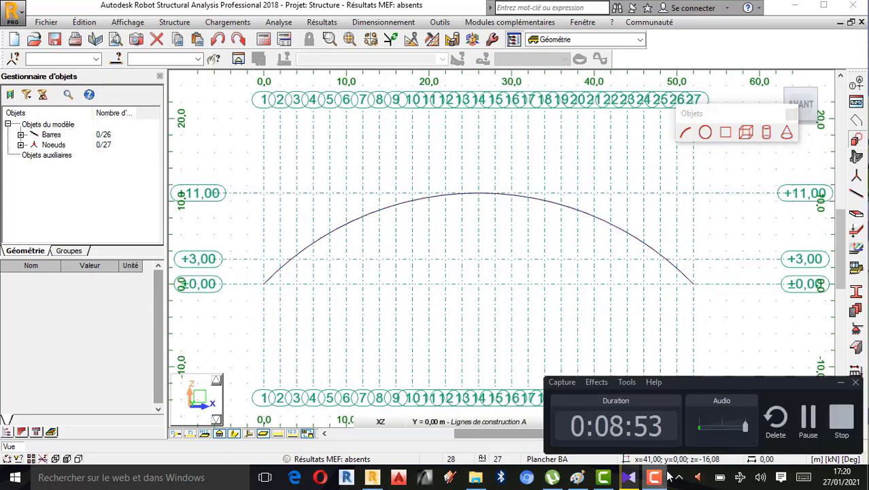
{"action": "left_click", "coordinate": [809, 418]}
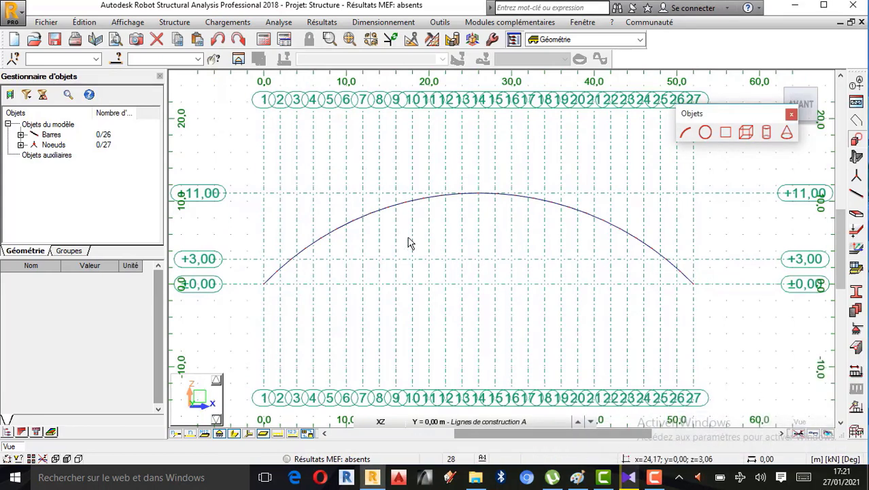
{"action": "scroll", "coordinate": [355, 243], "scroll_direction": "up", "scroll_amount": 1}
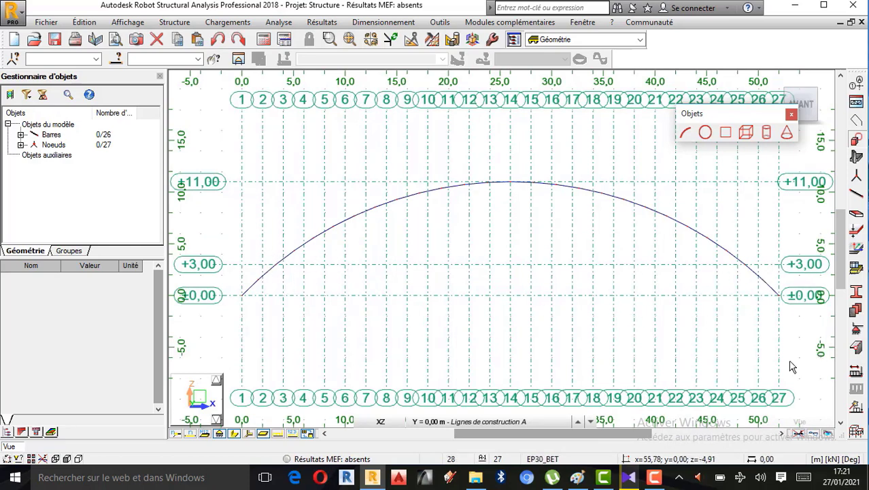
Check the Paint sketch and draw a horizontal IPE 240 bar about 45.4 m long at level +3,00 between its two intersections with the arch.
{"action": "left_click", "coordinate": [577, 477]}
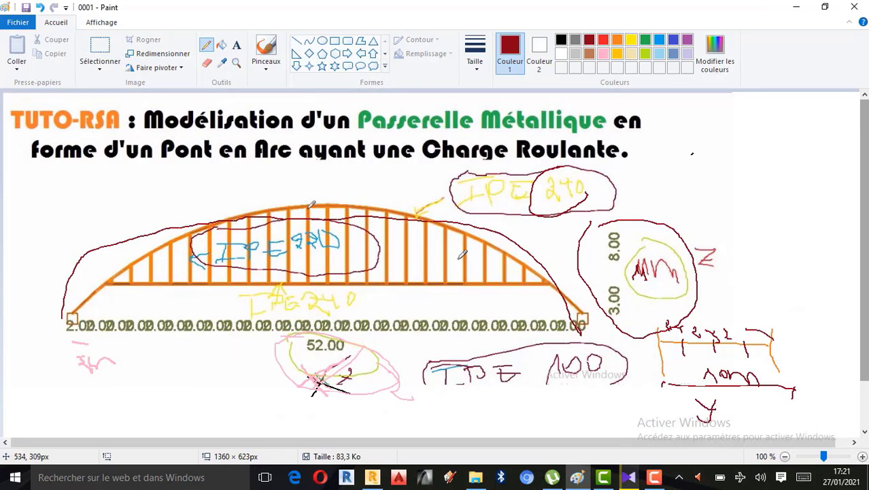
{"action": "left_click", "coordinate": [796, 7]}
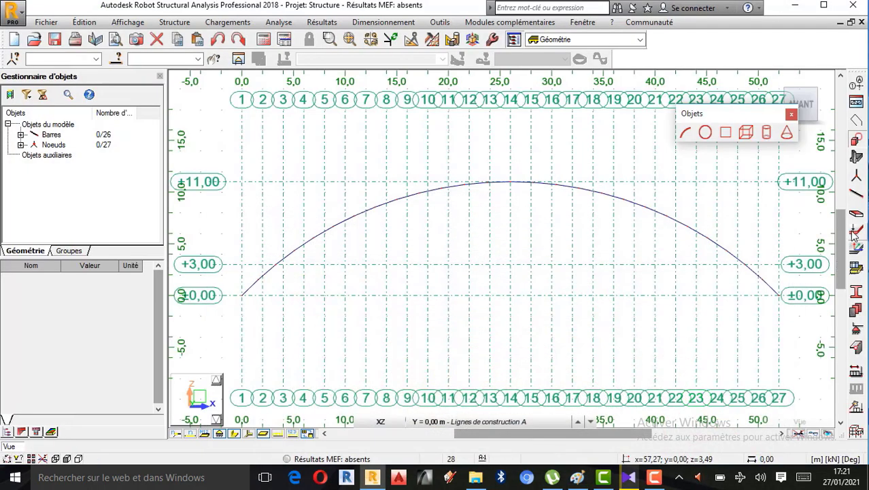
{"action": "left_click", "coordinate": [857, 197]}
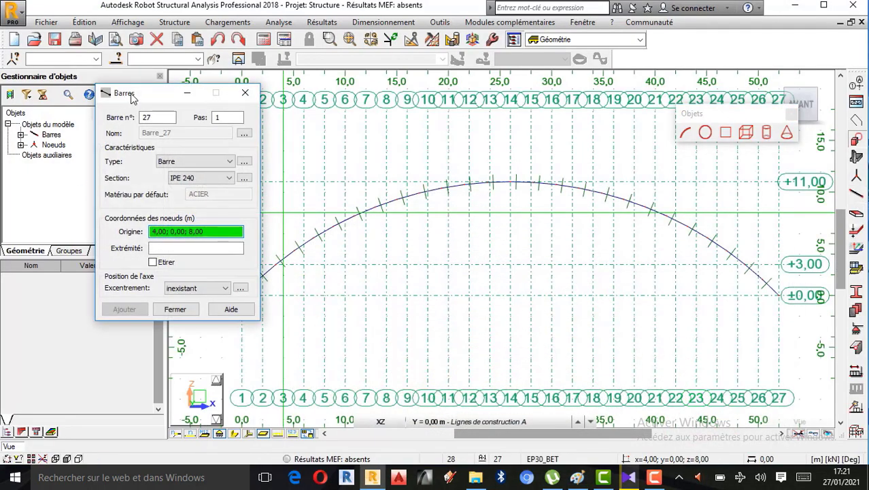
{"action": "left_click_drag", "start_coordinate": [132, 94], "coordinate": [99, 98]}
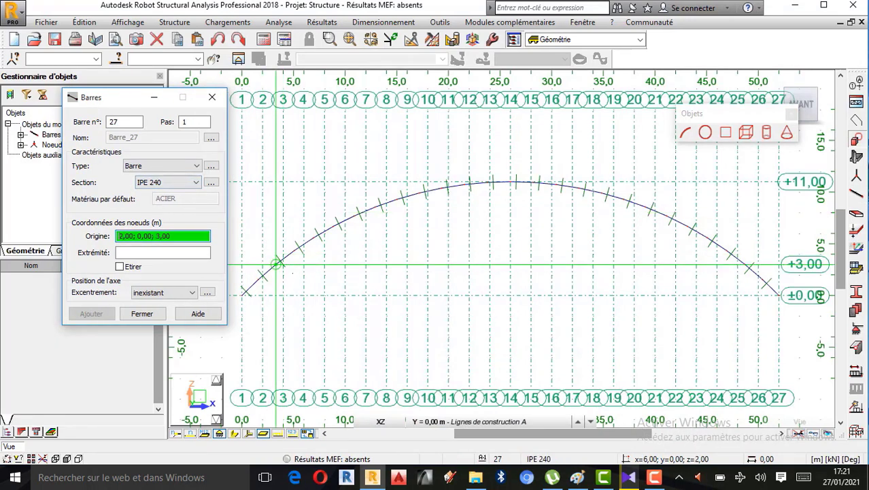
{"action": "scroll", "coordinate": [276, 264], "scroll_direction": "up", "scroll_amount": 1}
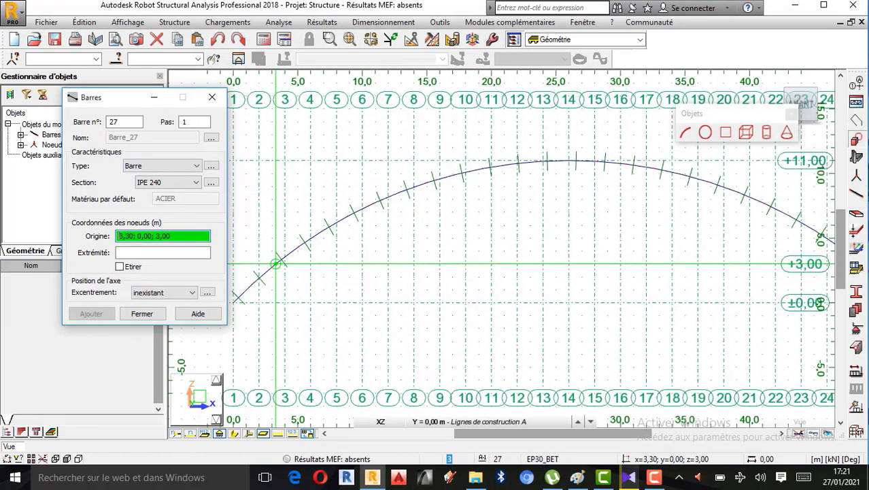
{"action": "left_click", "coordinate": [277, 264]}
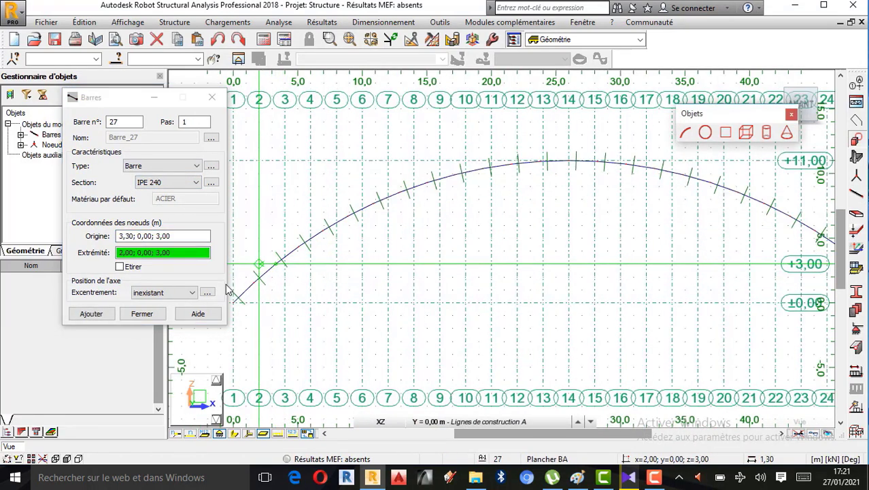
{"action": "scroll", "coordinate": [246, 272], "scroll_direction": "down", "scroll_amount": 1}
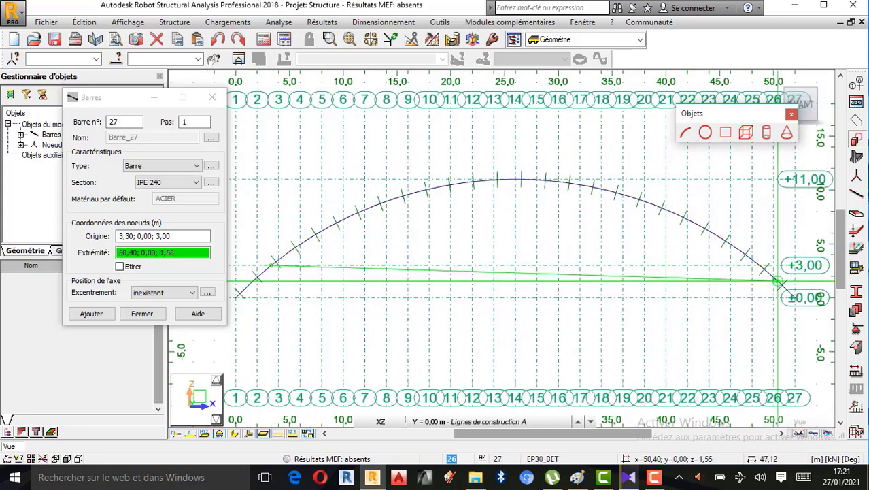
{"action": "scroll", "coordinate": [759, 265], "scroll_direction": "up", "scroll_amount": 1}
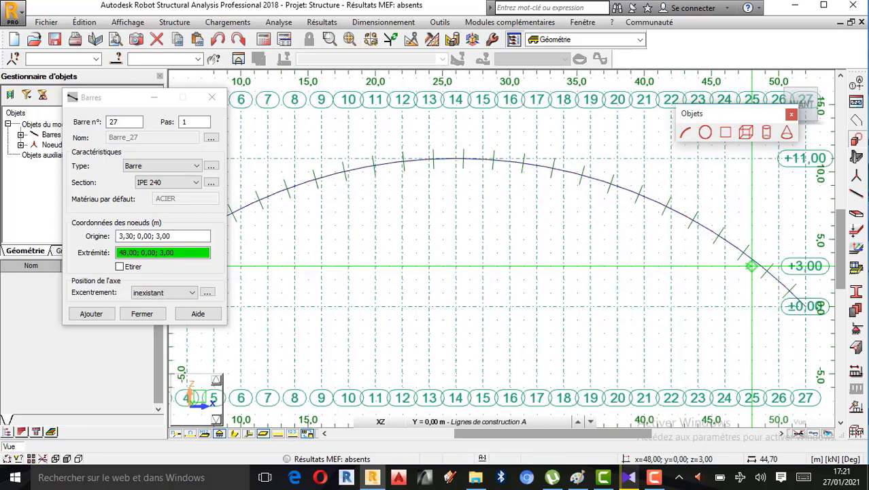
{"action": "left_click", "coordinate": [762, 266]}
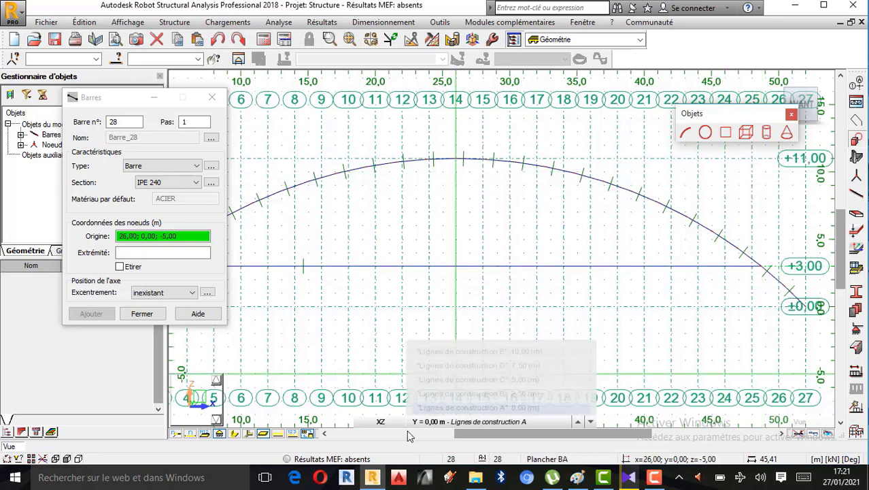
{"action": "left_click", "coordinate": [141, 312]}
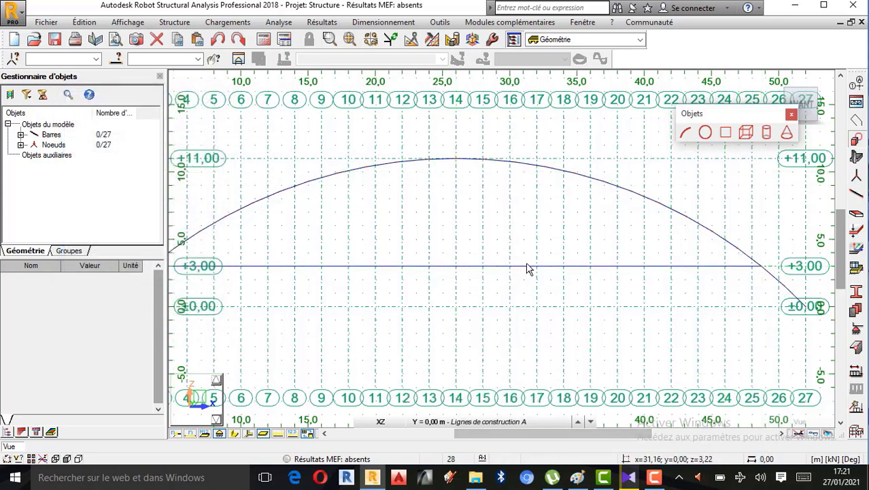
{"action": "scroll", "coordinate": [527, 268], "scroll_direction": "down", "scroll_amount": 2}
{"action": "scroll", "coordinate": [668, 291], "scroll_direction": "down", "scroll_amount": 1}
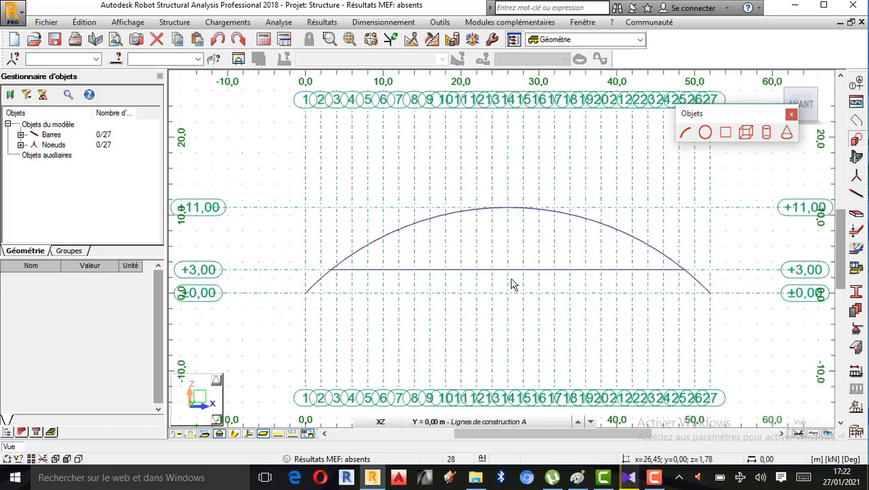
{"action": "scroll", "coordinate": [513, 284], "scroll_direction": "up", "scroll_amount": 1}
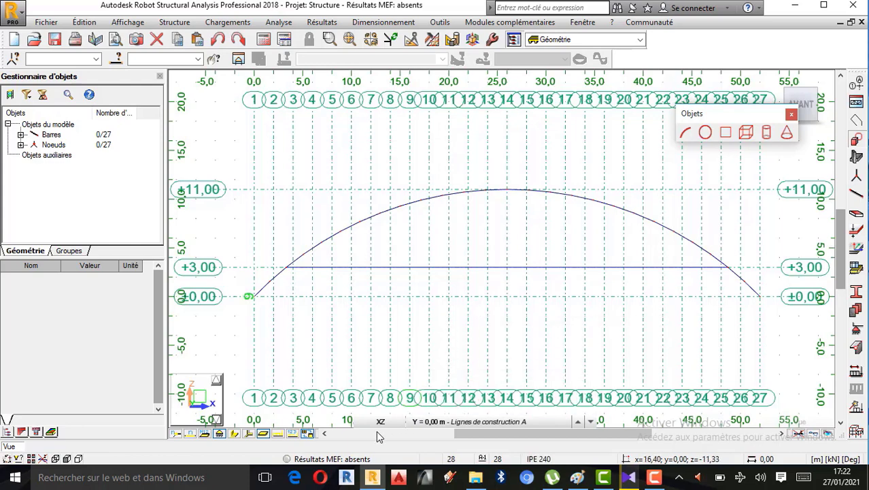
{"action": "left_click", "coordinate": [380, 427]}
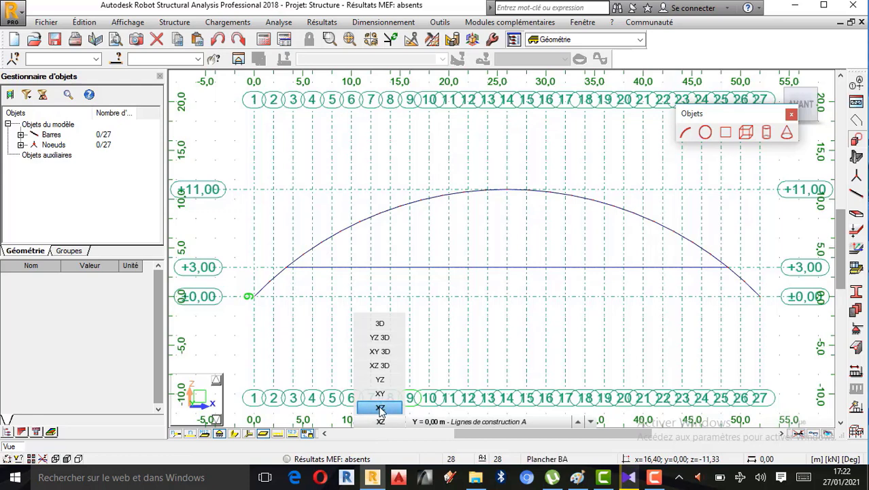
{"action": "left_click", "coordinate": [380, 409]}
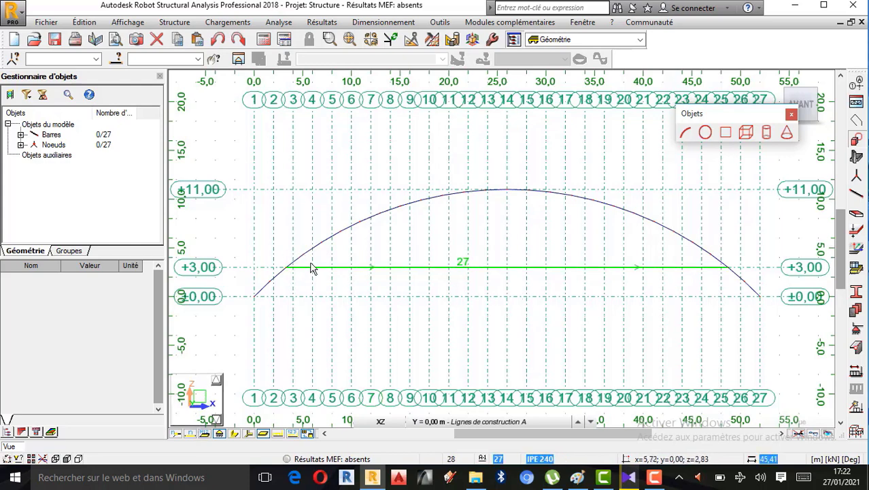
{"action": "scroll", "coordinate": [328, 267], "scroll_direction": "up", "scroll_amount": 1}
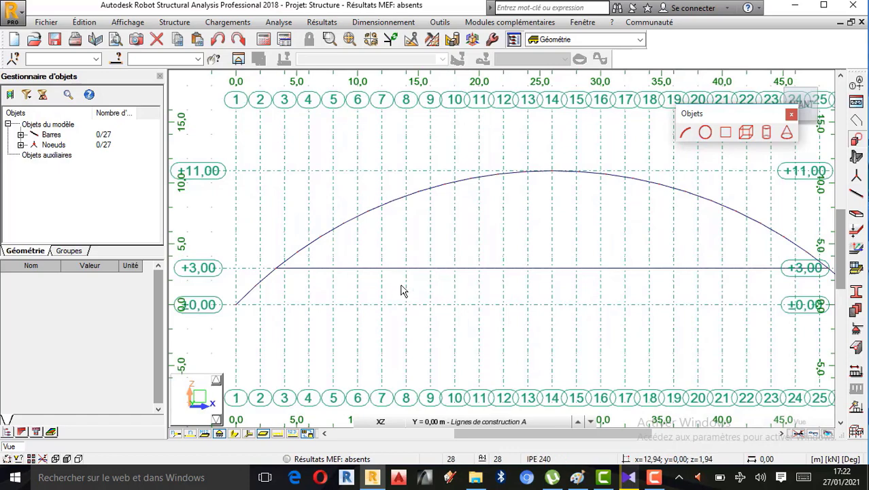
Check the remaining members in the Paint bridge sketch and close the floating Objects tools in Robot Structural Analysis.
{"action": "left_click", "coordinate": [577, 477]}
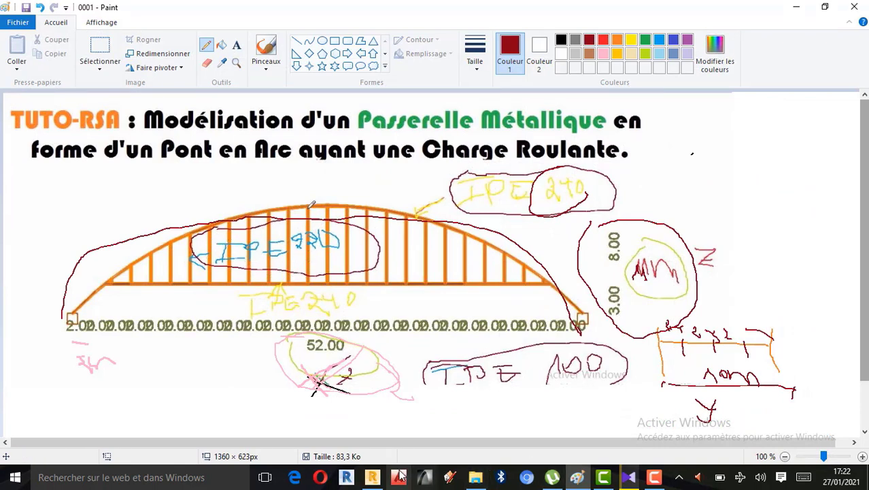
{"action": "left_click", "coordinate": [372, 477]}
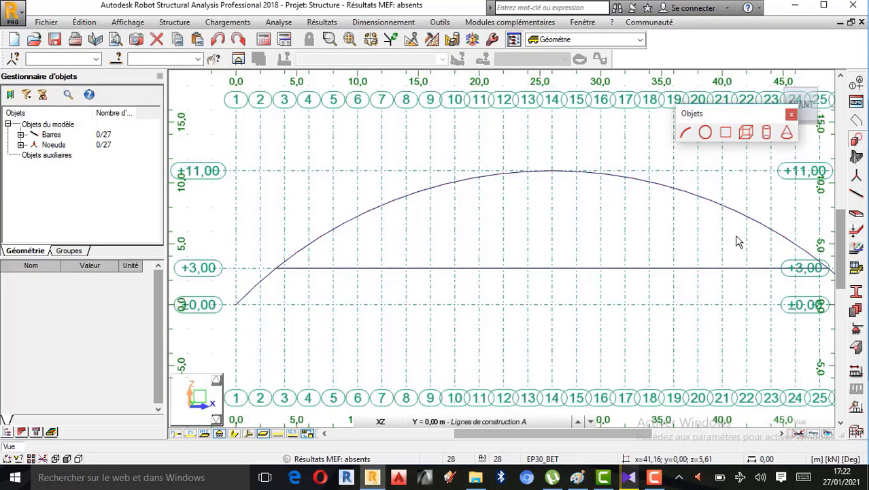
{"action": "left_click", "coordinate": [791, 116]}
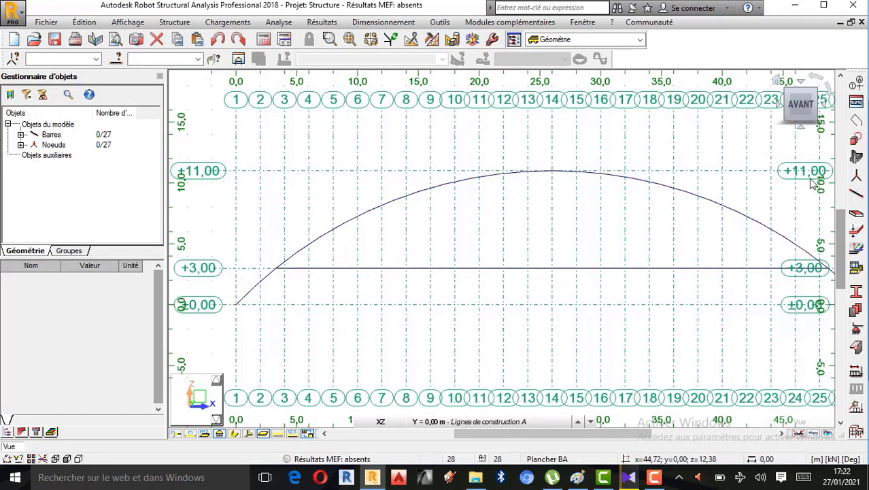
Begin a new steel bar section from the IPE family, check the required hanger size in the Paint sketch, and choose IPE 220.
{"action": "left_click", "coordinate": [856, 194]}
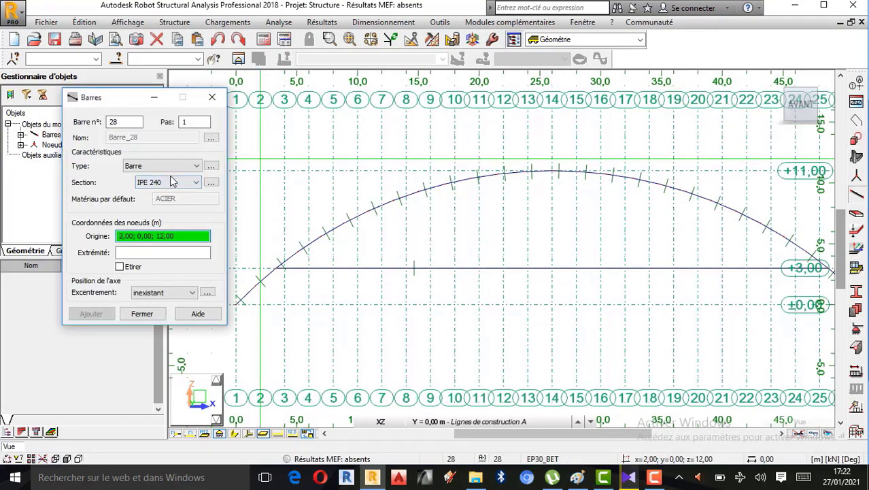
{"action": "left_click", "coordinate": [211, 182]}
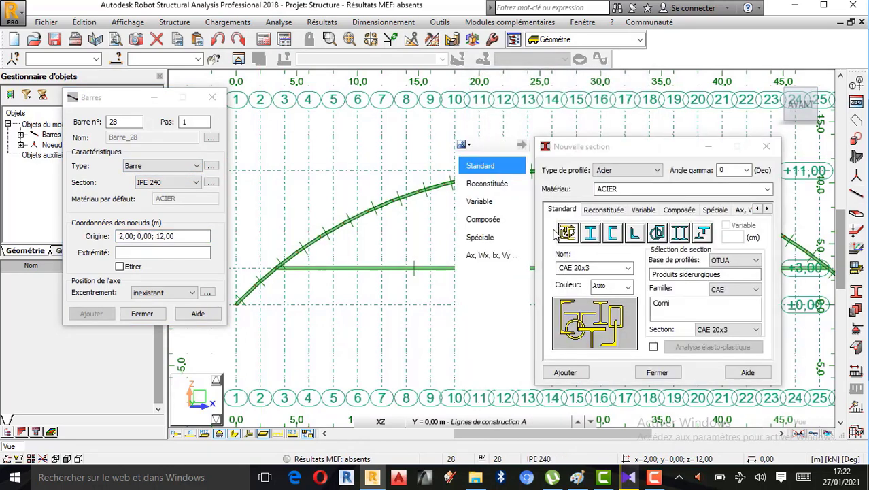
{"action": "left_click", "coordinate": [731, 290]}
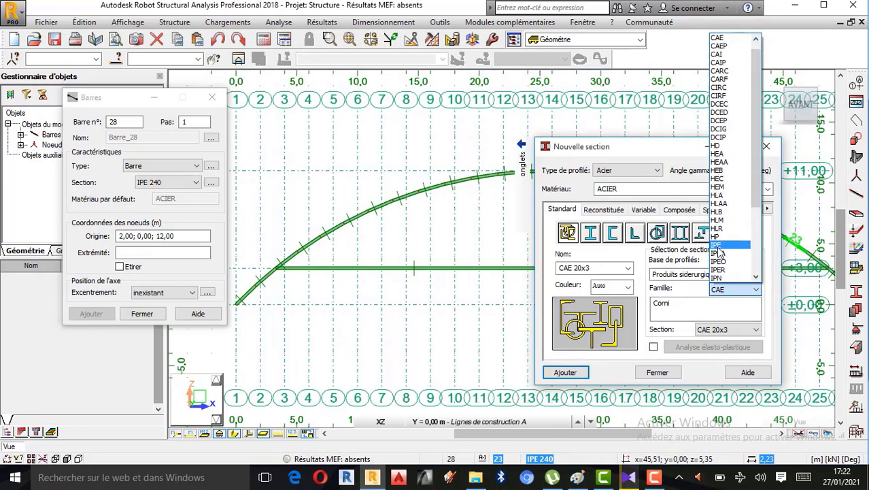
{"action": "left_click", "coordinate": [718, 247]}
{"action": "left_click", "coordinate": [756, 329]}
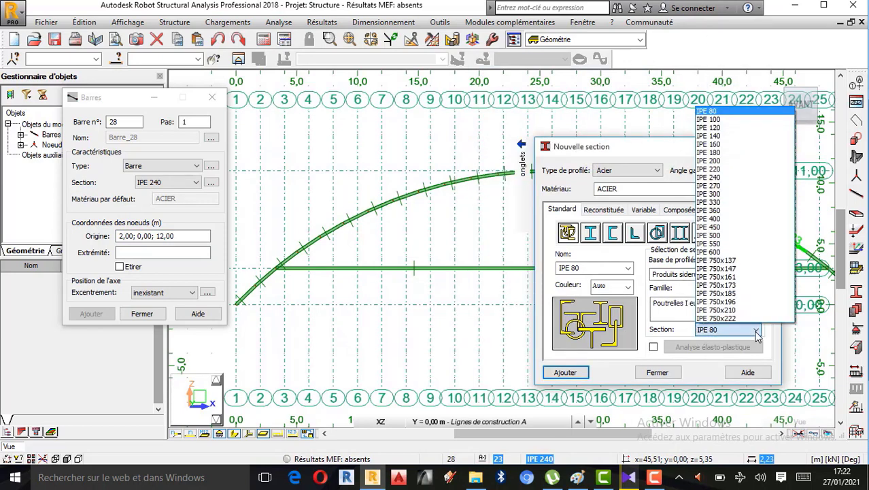
{"action": "left_click", "coordinate": [576, 478]}
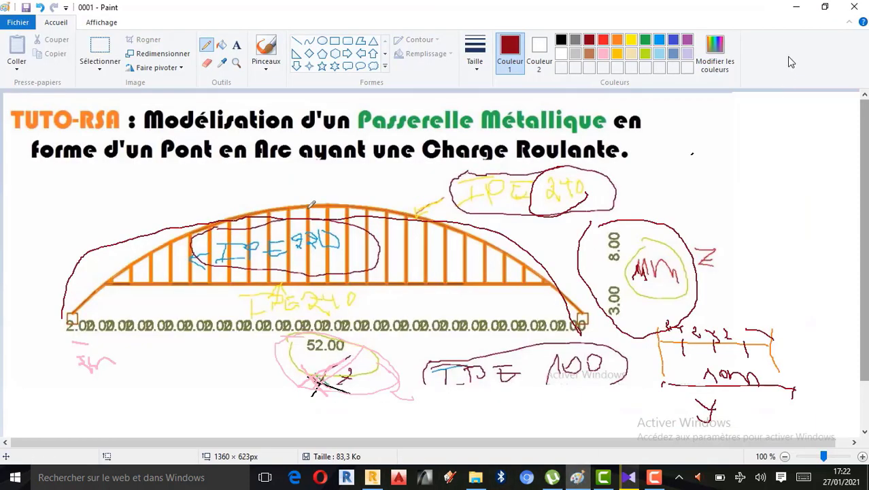
{"action": "left_click", "coordinate": [796, 7]}
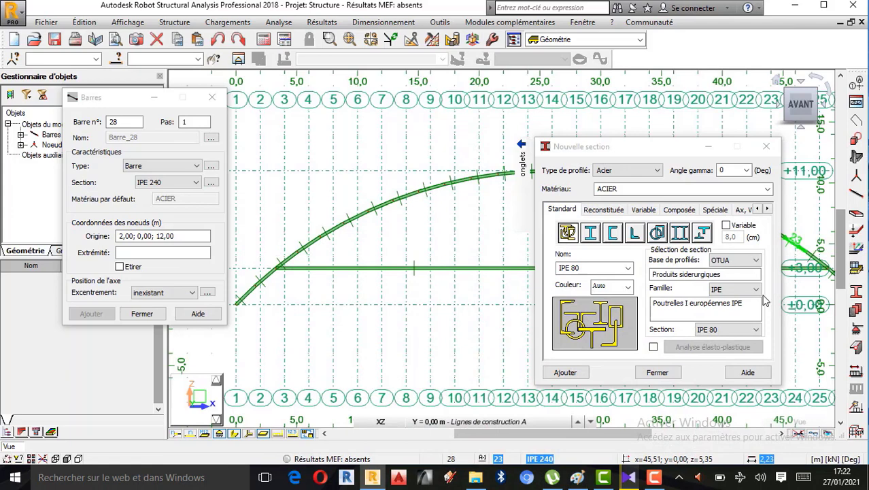
{"action": "left_click", "coordinate": [756, 330]}
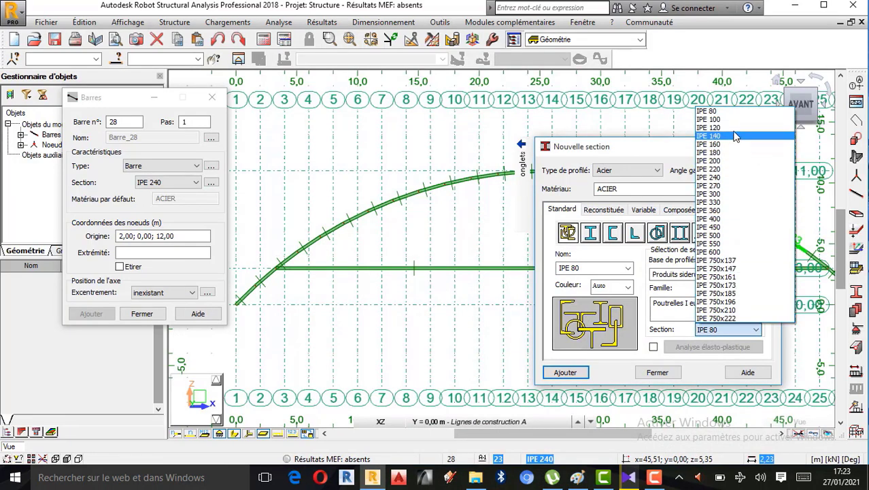
{"action": "left_click", "coordinate": [722, 170]}
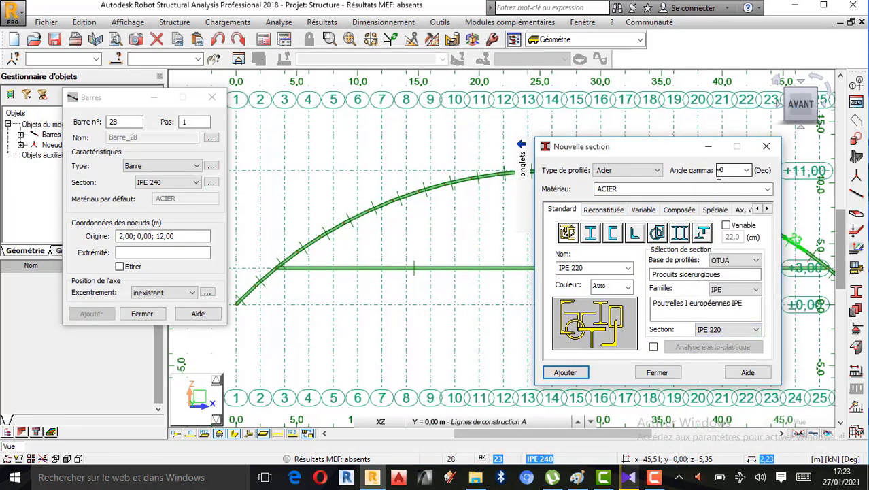
Set the IPE 220 section's colour to dark blue, add it by overwriting the existing profile, and close the section definition.
{"action": "left_click", "coordinate": [629, 288]}
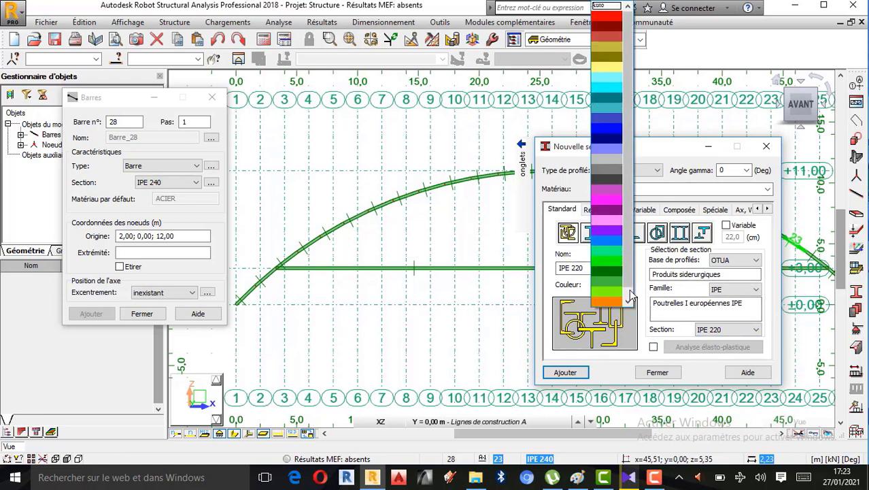
{"action": "left_click", "coordinate": [609, 140]}
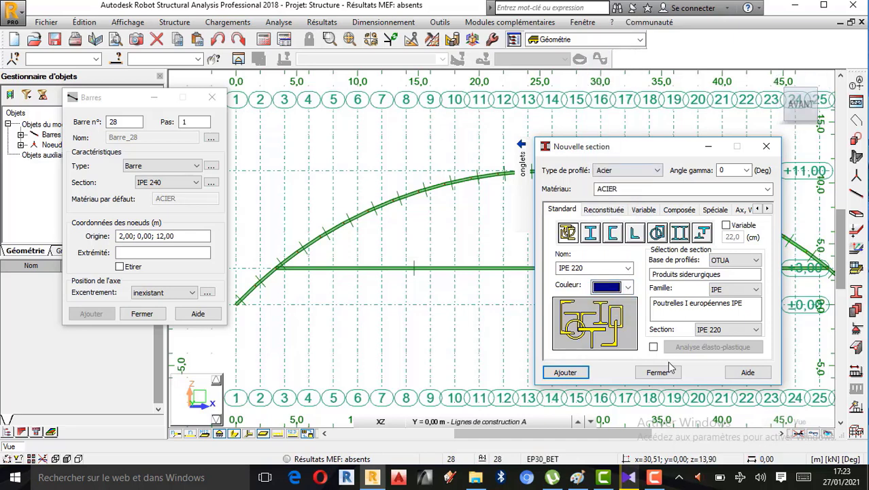
{"action": "left_click", "coordinate": [575, 376]}
{"action": "left_click", "coordinate": [565, 372]}
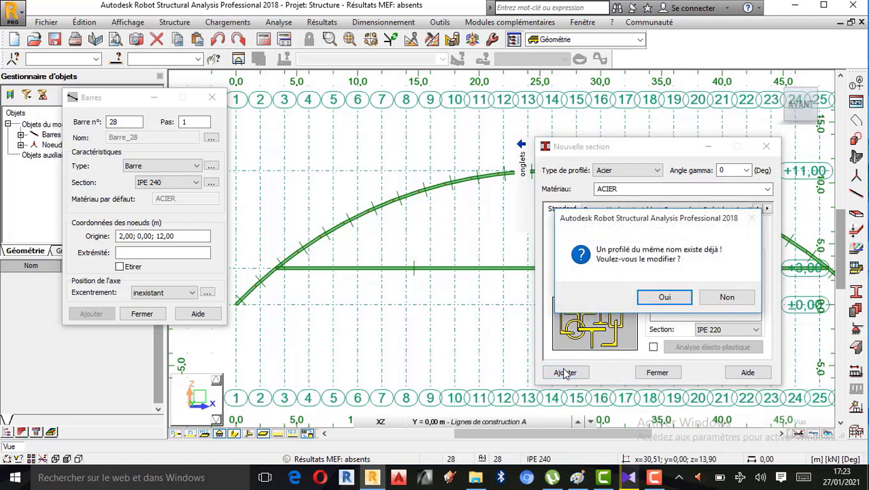
{"action": "left_click", "coordinate": [664, 297]}
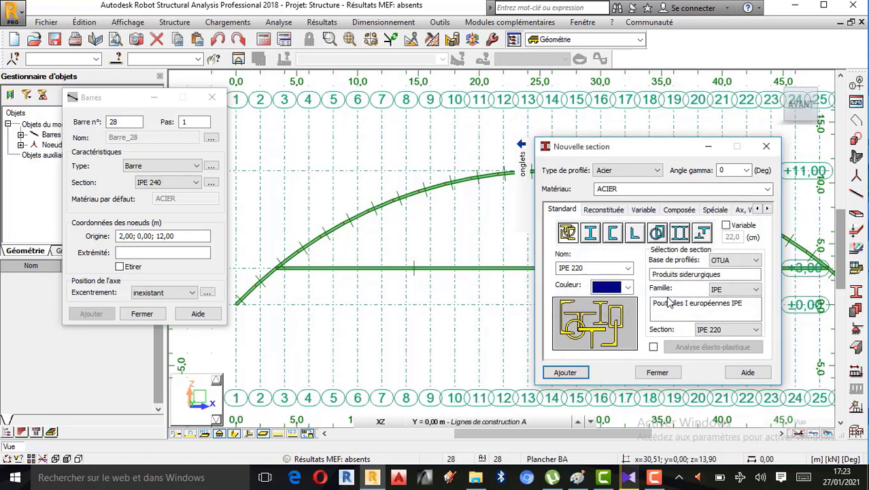
{"action": "left_click", "coordinate": [658, 372]}
Select section IPE 220 for the bars and draw vertical hangers from level +3,00 up to the arch on axes 3, 4 and 5.
{"action": "left_click", "coordinate": [193, 183]}
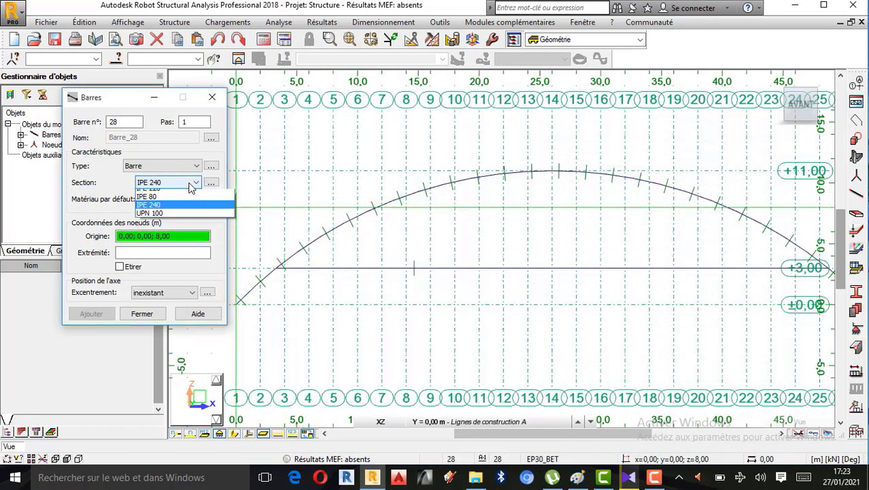
{"action": "left_click", "coordinate": [176, 202]}
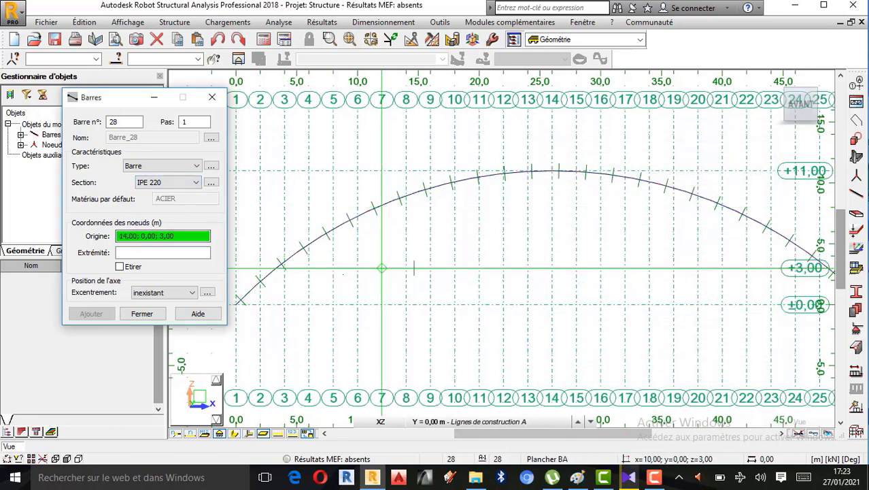
{"action": "scroll", "coordinate": [292, 264], "scroll_direction": "up", "scroll_amount": 3}
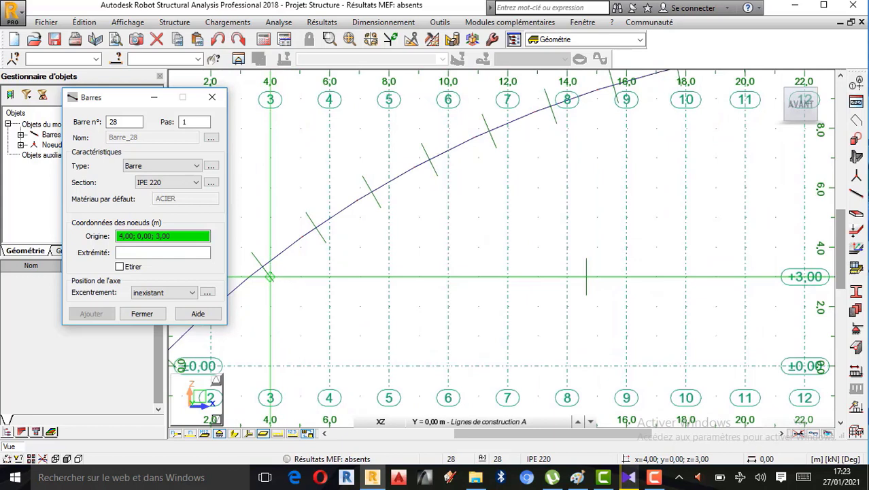
{"action": "left_click", "coordinate": [270, 276]}
{"action": "left_click", "coordinate": [270, 261]}
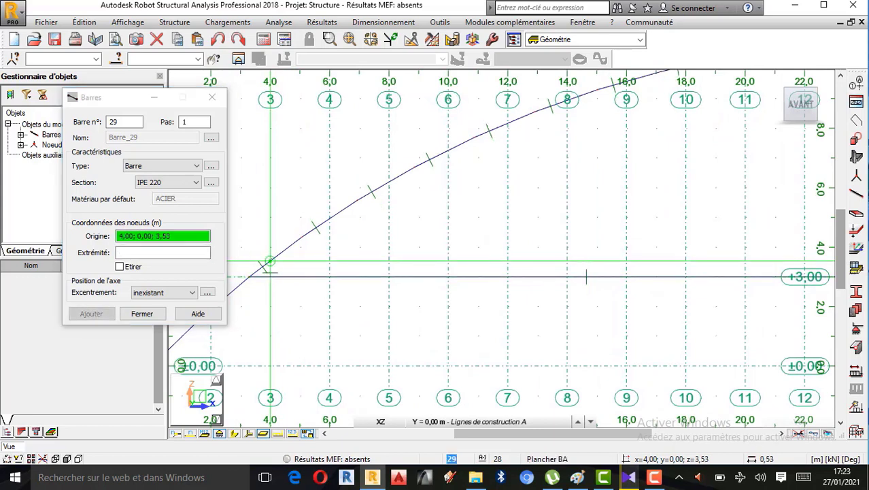
{"action": "left_click", "coordinate": [329, 277]}
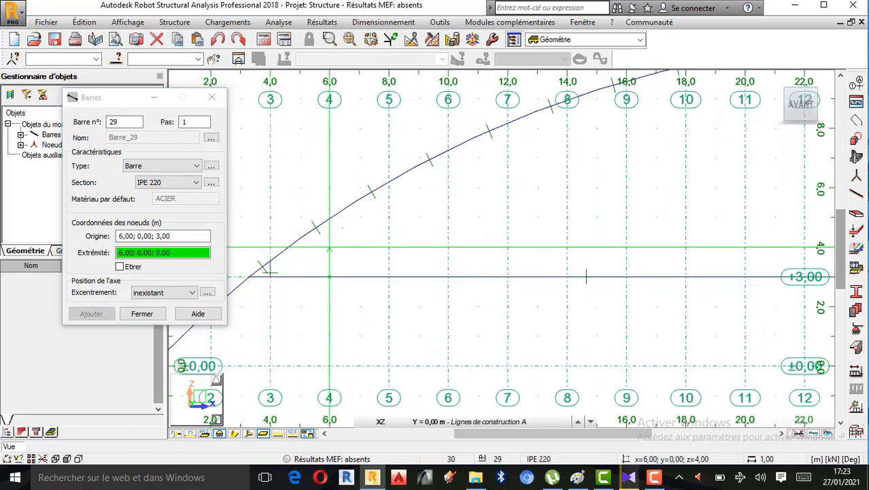
{"action": "left_click", "coordinate": [329, 219]}
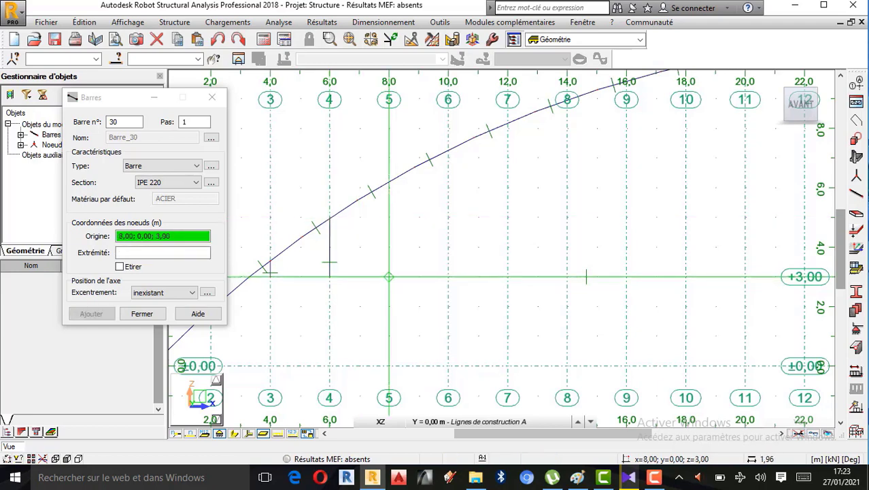
{"action": "left_click", "coordinate": [389, 277]}
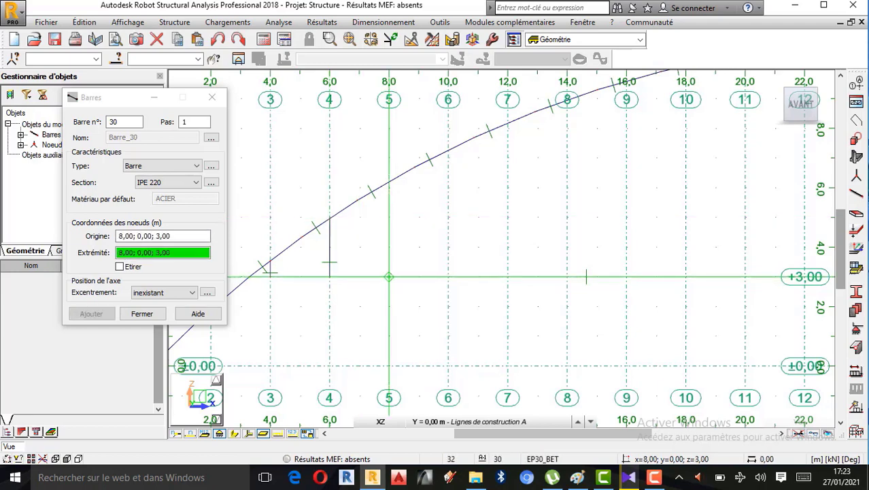
{"action": "left_click", "coordinate": [389, 183]}
Draw vertical IPE 220 hangers from level +3,00 up to the arch on axes 6, 7 and 8.
{"action": "scroll", "coordinate": [298, 300], "scroll_direction": "down", "scroll_amount": 2}
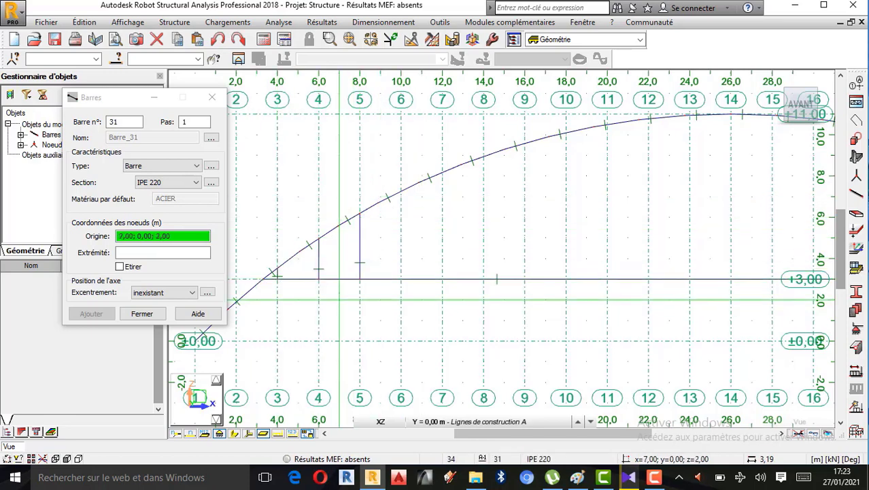
{"action": "left_click", "coordinate": [401, 279]}
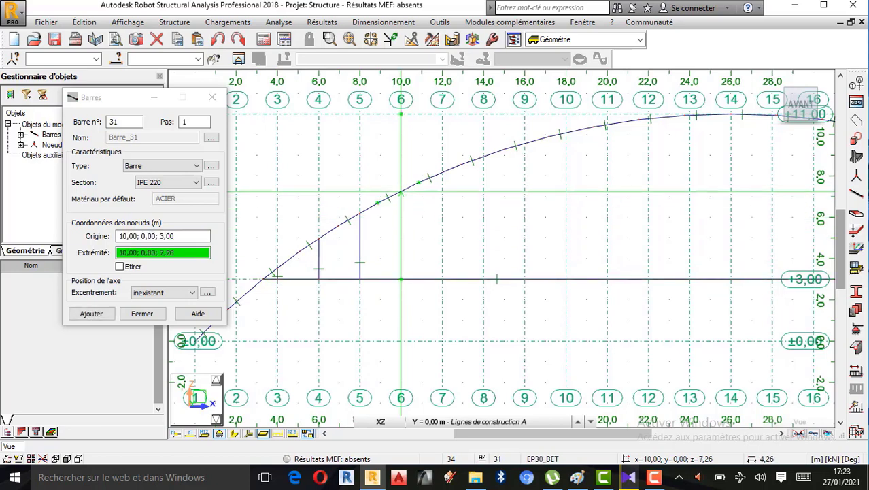
{"action": "left_click", "coordinate": [402, 192]}
{"action": "left_click", "coordinate": [442, 279]}
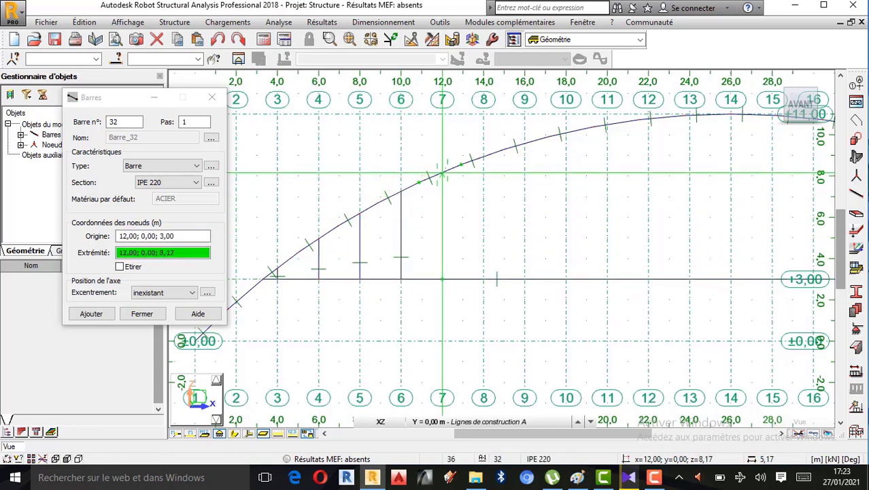
{"action": "left_click", "coordinate": [442, 174]}
{"action": "left_click", "coordinate": [484, 279]}
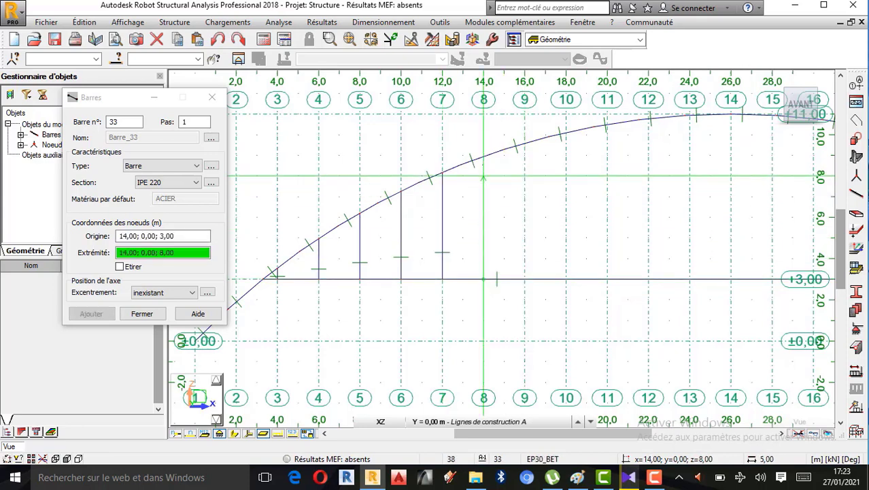
{"action": "left_click", "coordinate": [484, 157]}
Draw vertical IPE 220 hangers from level +3,00 up to the arch on axes 9, 10 and 11.
{"action": "scroll", "coordinate": [512, 254], "scroll_direction": "down", "scroll_amount": 2}
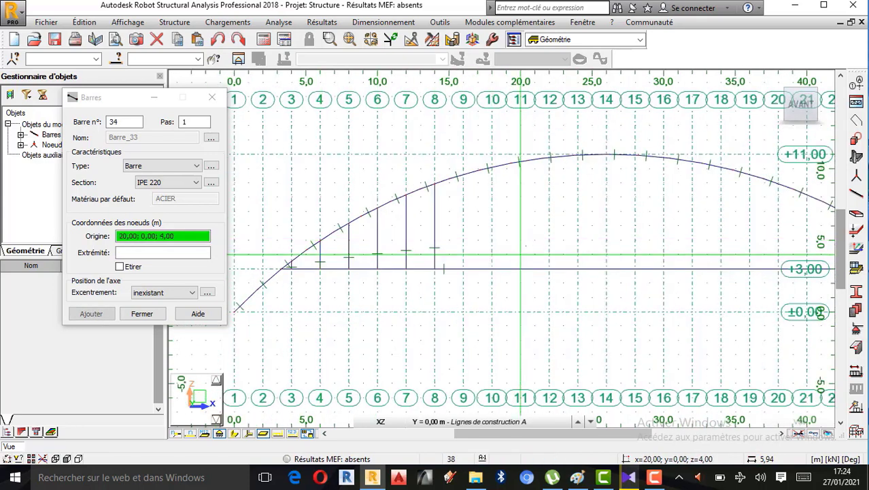
{"action": "scroll", "coordinate": [507, 257], "scroll_direction": "up", "scroll_amount": 1}
{"action": "left_click", "coordinate": [448, 274]}
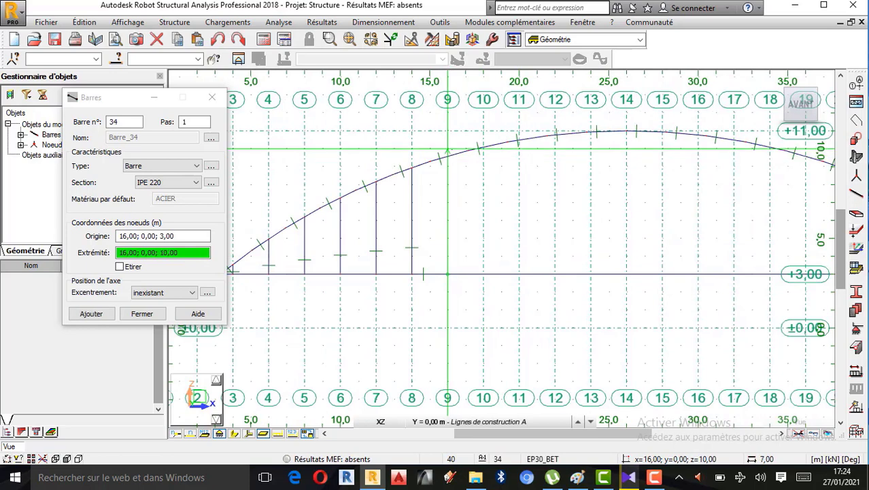
{"action": "scroll", "coordinate": [447, 157], "scroll_direction": "up", "scroll_amount": 2}
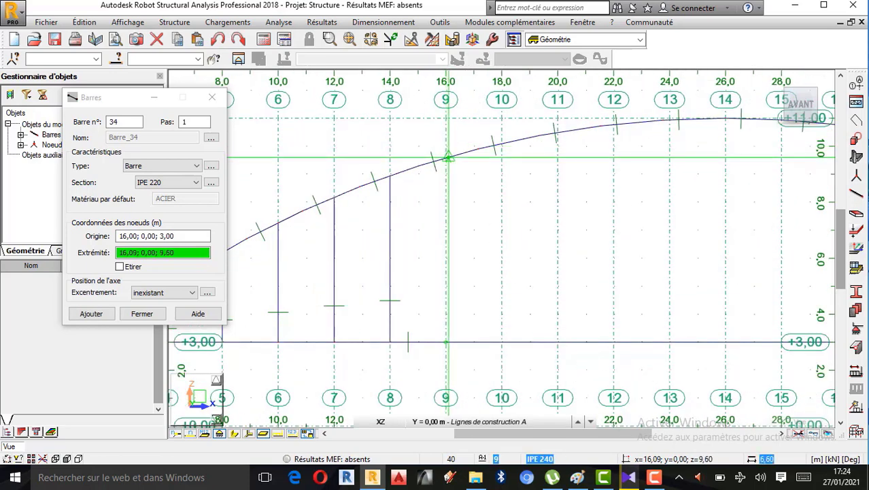
{"action": "left_click", "coordinate": [446, 159]}
{"action": "left_click", "coordinate": [502, 341]}
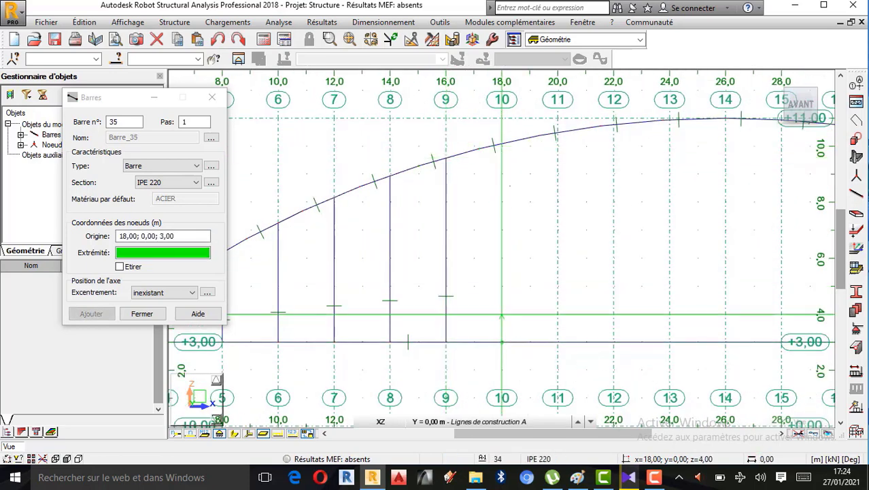
{"action": "left_click", "coordinate": [502, 144]}
{"action": "left_click", "coordinate": [557, 342]}
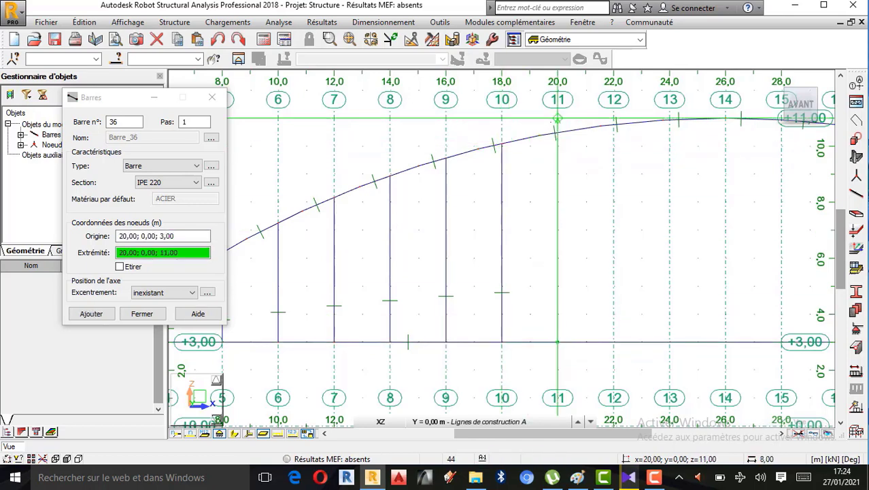
{"action": "scroll", "coordinate": [557, 134], "scroll_direction": "up", "scroll_amount": 2}
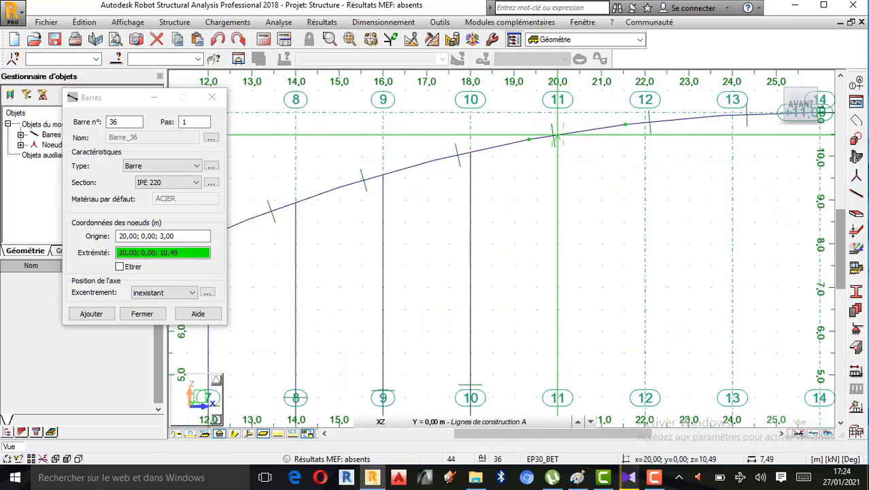
{"action": "left_click", "coordinate": [556, 134]}
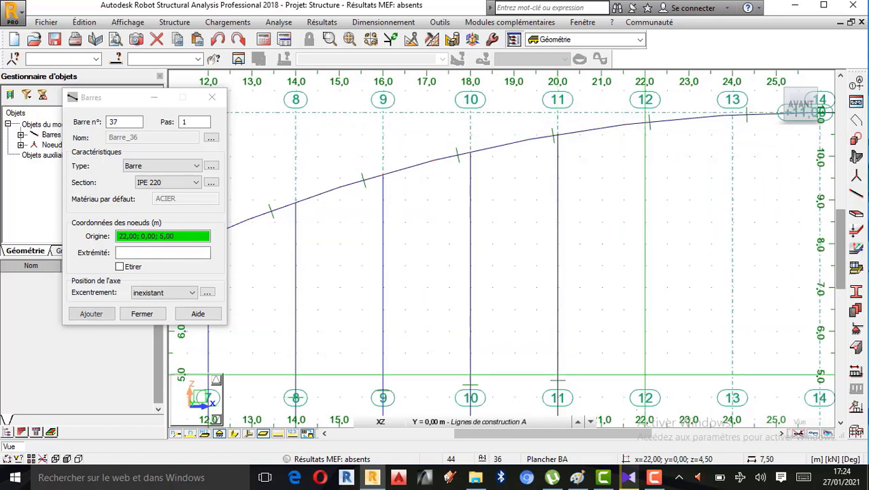
Draw vertical IPE 220 hangers from level +3,00 up to the arch on axes 12 and 13.
{"action": "scroll", "coordinate": [587, 268], "scroll_direction": "down", "scroll_amount": 2}
{"action": "left_click", "coordinate": [626, 401]}
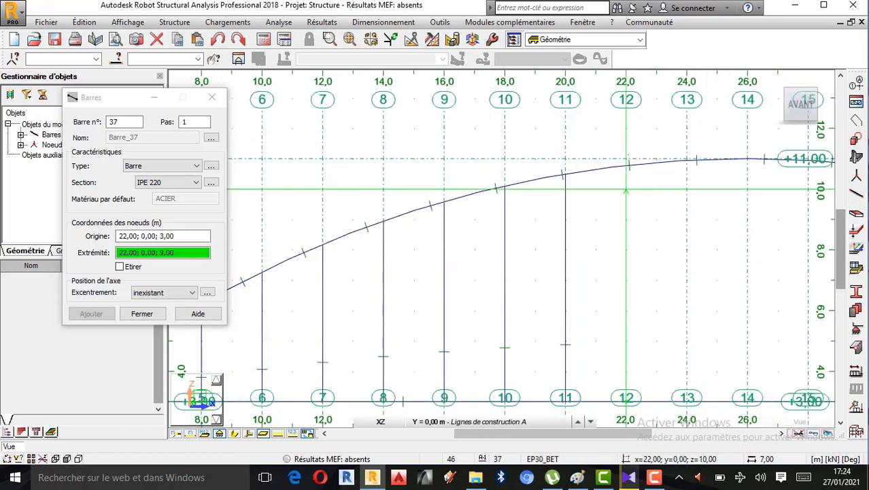
{"action": "left_click", "coordinate": [626, 165]}
{"action": "scroll", "coordinate": [583, 233], "scroll_direction": "down", "scroll_amount": 2}
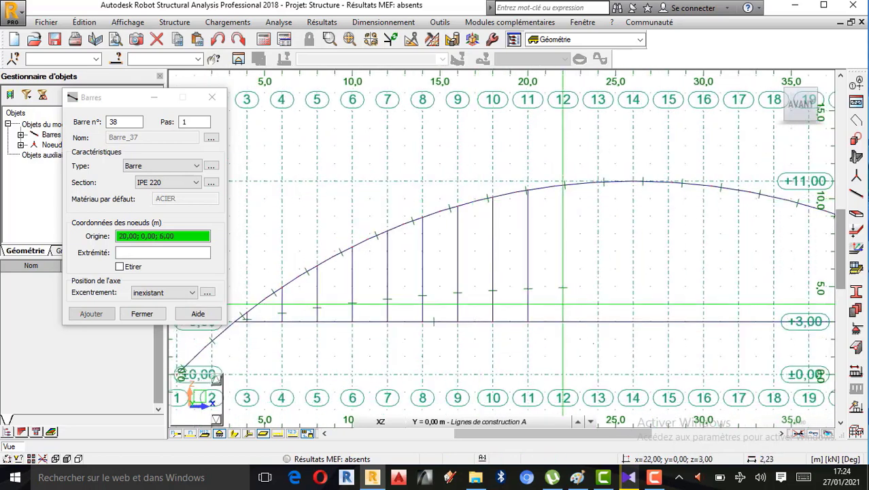
{"action": "scroll", "coordinate": [728, 401], "scroll_direction": "up", "scroll_amount": 2}
{"action": "left_click", "coordinate": [601, 317]}
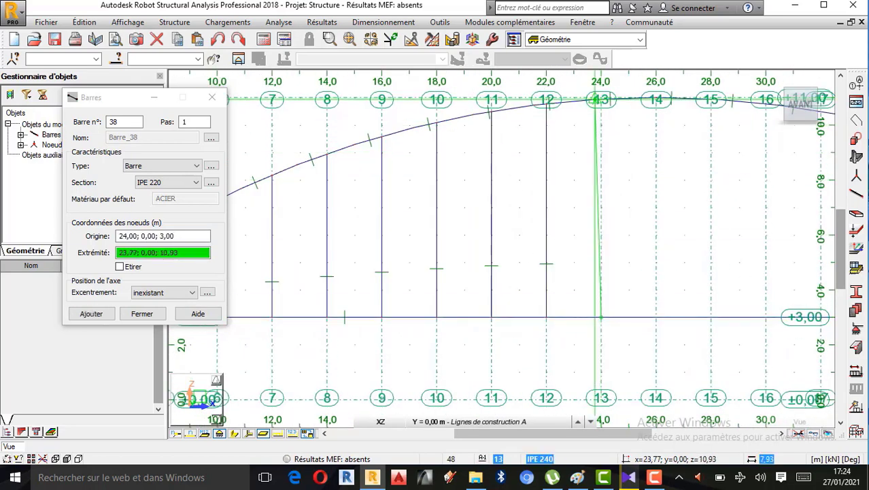
{"action": "left_click", "coordinate": [601, 99]}
Draw vertical IPE 220 hangers from level +3,00 up to the arch on axes 14 and 15.
{"action": "scroll", "coordinate": [592, 204], "scroll_direction": "down", "scroll_amount": 2}
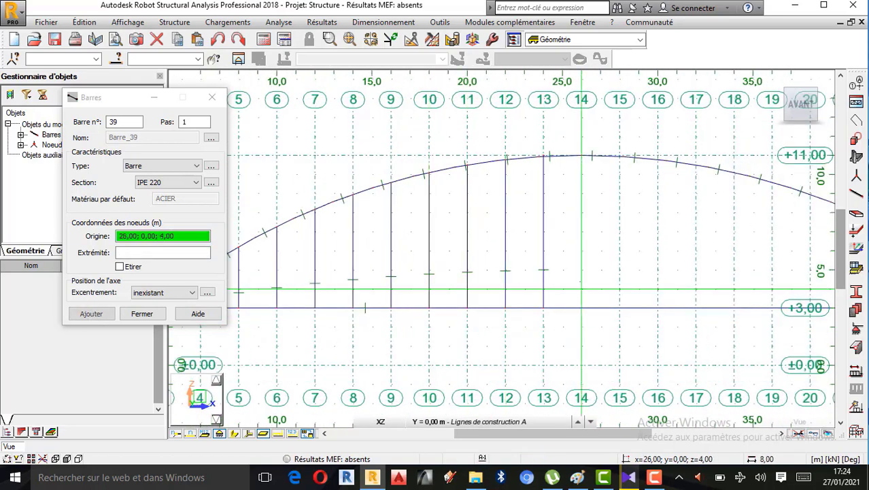
{"action": "scroll", "coordinate": [583, 321], "scroll_direction": "up", "scroll_amount": 2}
{"action": "left_click", "coordinate": [583, 321]}
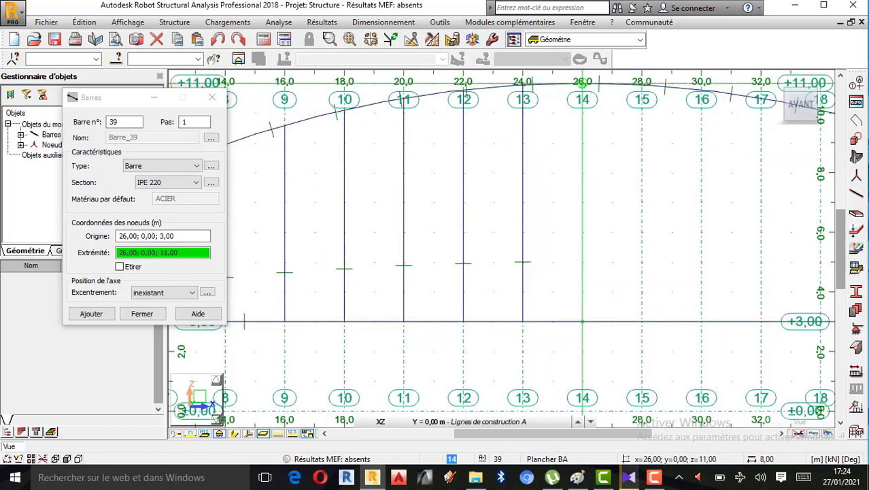
{"action": "left_click", "coordinate": [583, 81]}
{"action": "scroll", "coordinate": [572, 204], "scroll_direction": "down", "scroll_amount": 2}
{"action": "scroll", "coordinate": [551, 300], "scroll_direction": "up", "scroll_amount": 2}
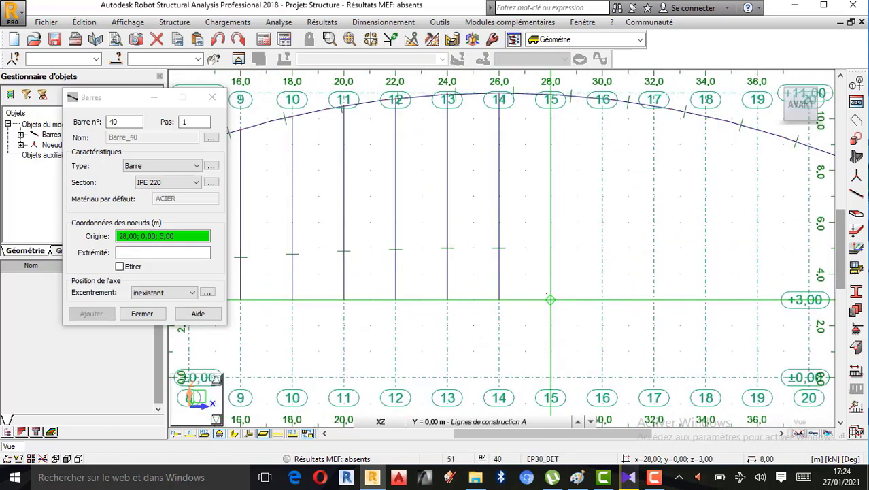
{"action": "left_click", "coordinate": [551, 300]}
{"action": "left_click", "coordinate": [551, 97]}
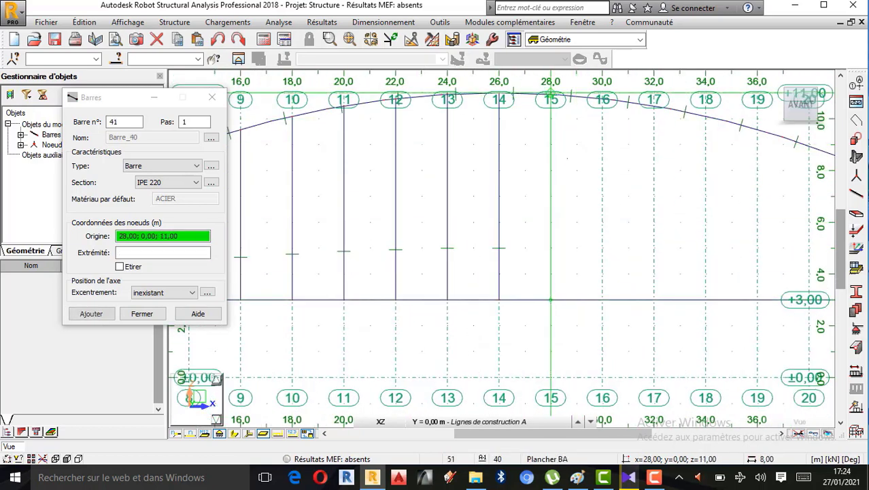
Draw vertical IPE 220 hangers from level +3,00 up to the arch on axes 16, 17 and 18.
{"action": "left_click", "coordinate": [602, 300]}
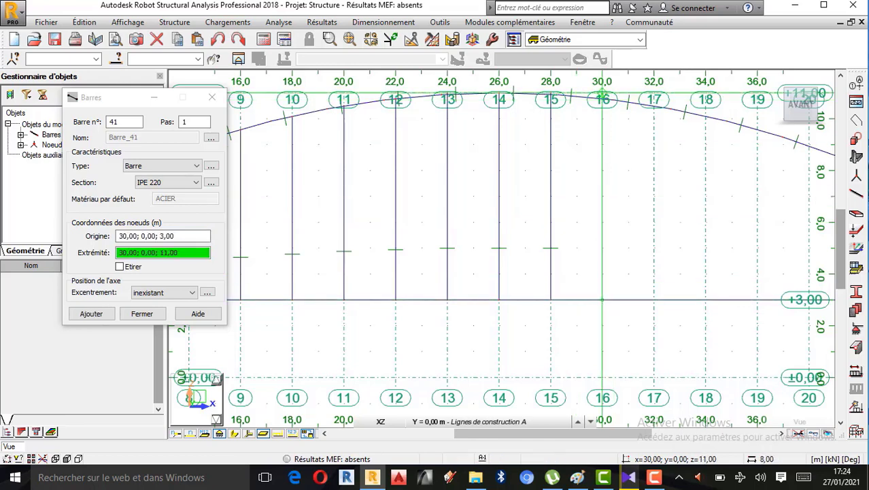
{"action": "scroll", "coordinate": [602, 100], "scroll_direction": "up", "scroll_amount": 2}
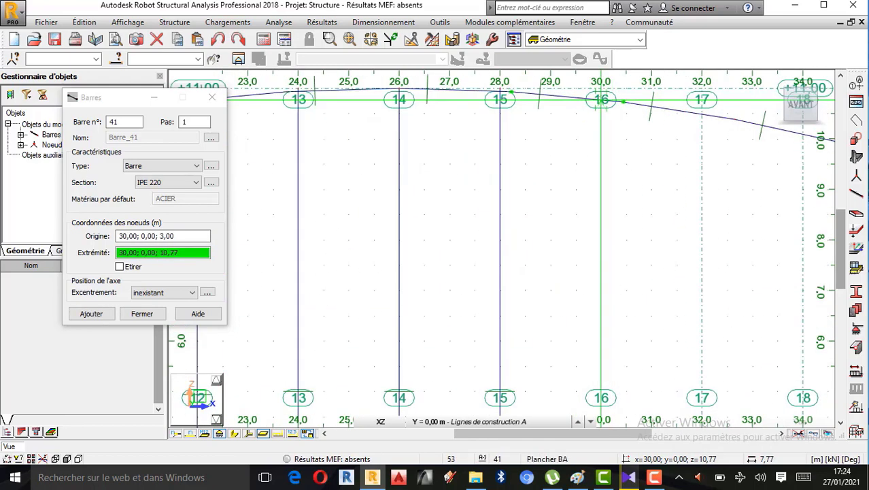
{"action": "left_click", "coordinate": [601, 100]}
{"action": "scroll", "coordinate": [557, 313], "scroll_direction": "down", "scroll_amount": 3}
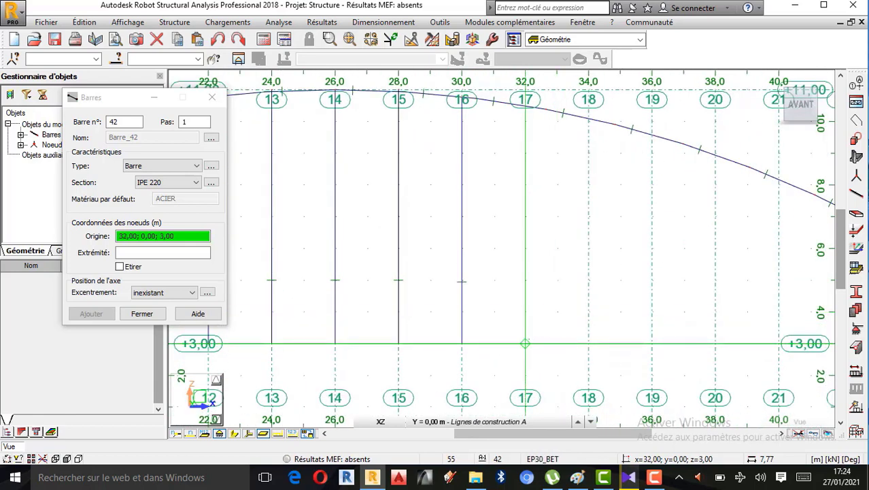
{"action": "left_click", "coordinate": [525, 343]}
{"action": "left_click", "coordinate": [525, 109]}
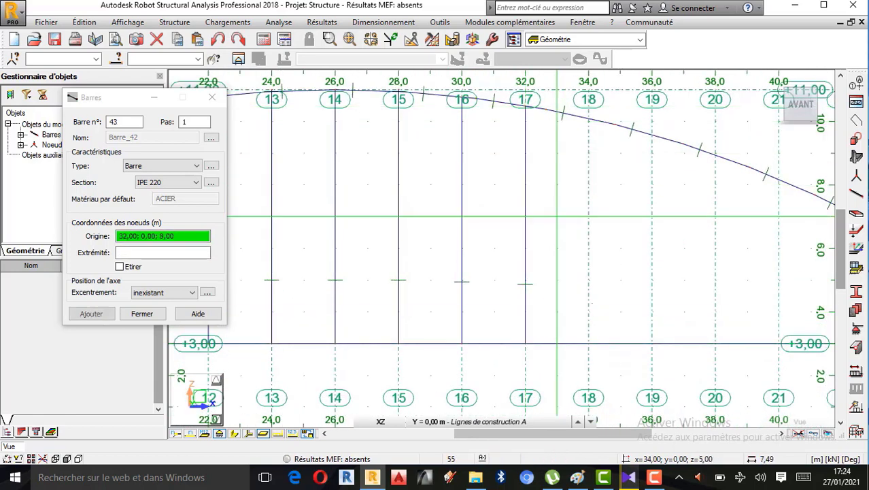
{"action": "left_click", "coordinate": [589, 343]}
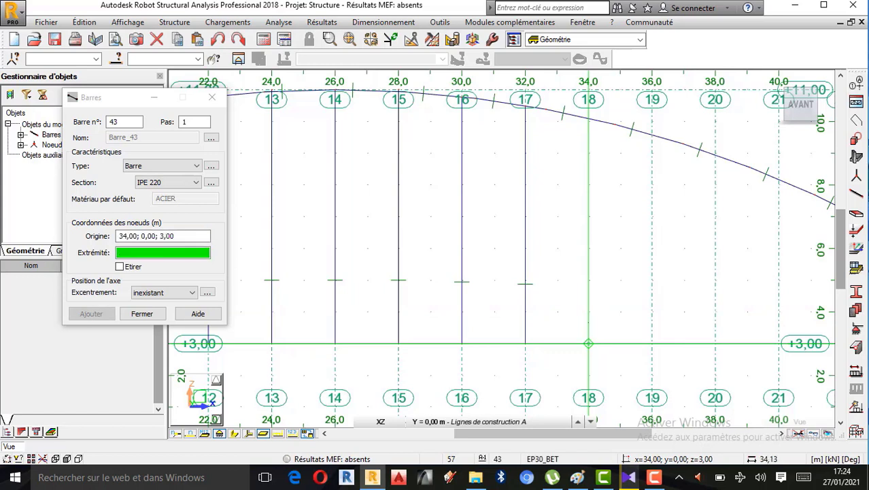
{"action": "left_click", "coordinate": [589, 120]}
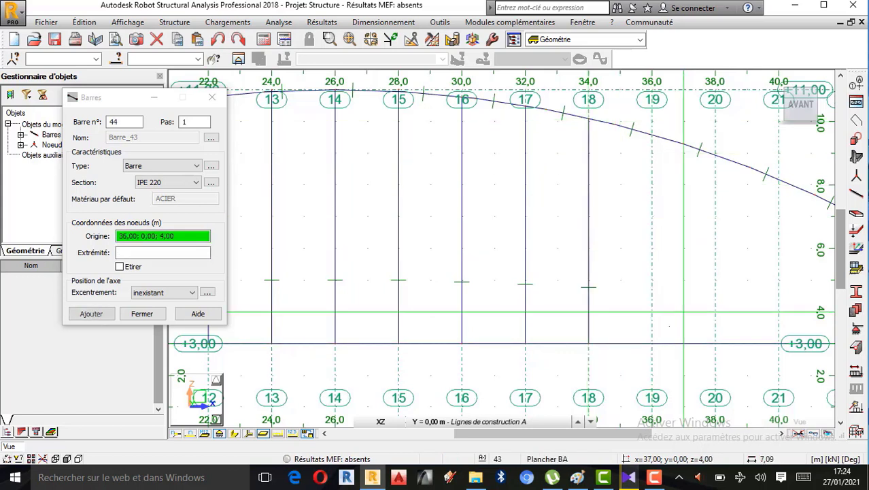
{"action": "left_click", "coordinate": [652, 344]}
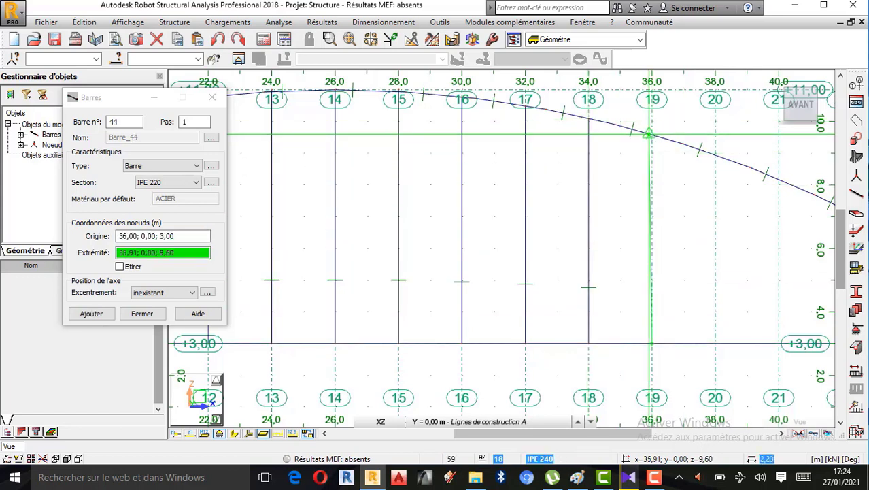
{"action": "left_click", "coordinate": [651, 135]}
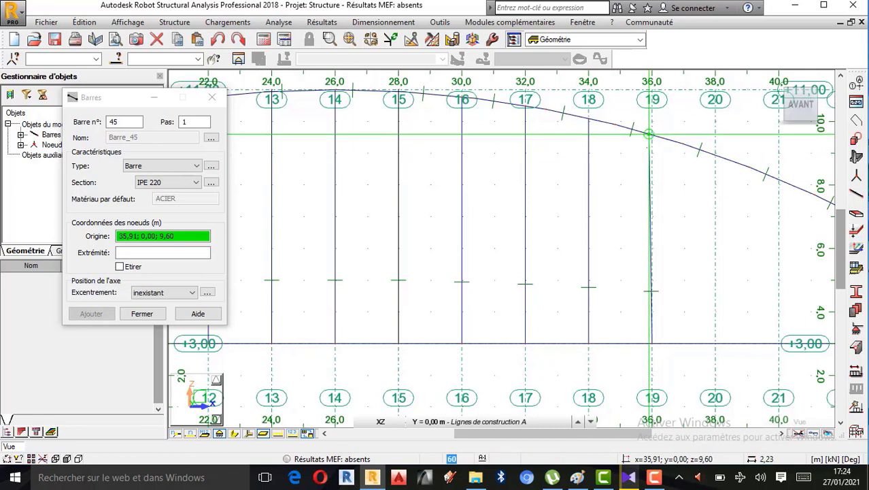
{"action": "left_click", "coordinate": [218, 38]}
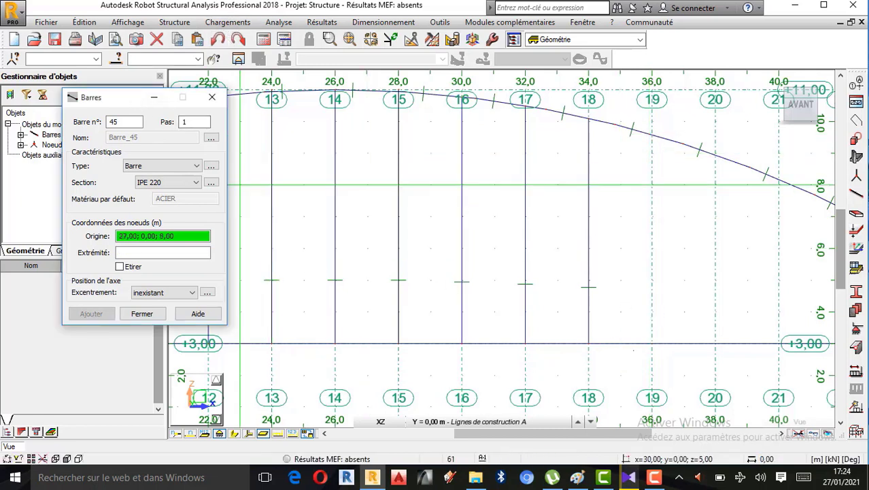
Draw vertical IPE 220 hangers from level +3,00 up to the arch on axes 19 and 20.
{"action": "left_click", "coordinate": [652, 343]}
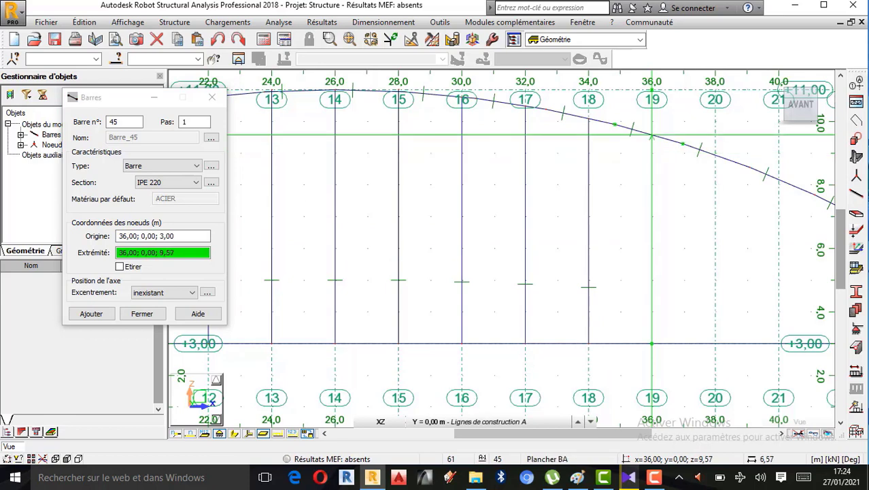
{"action": "left_click", "coordinate": [651, 155]}
{"action": "scroll", "coordinate": [652, 343], "scroll_direction": "down", "scroll_amount": 2}
{"action": "scroll", "coordinate": [627, 343], "scroll_direction": "up", "scroll_amount": 1}
{"action": "left_click", "coordinate": [652, 343]}
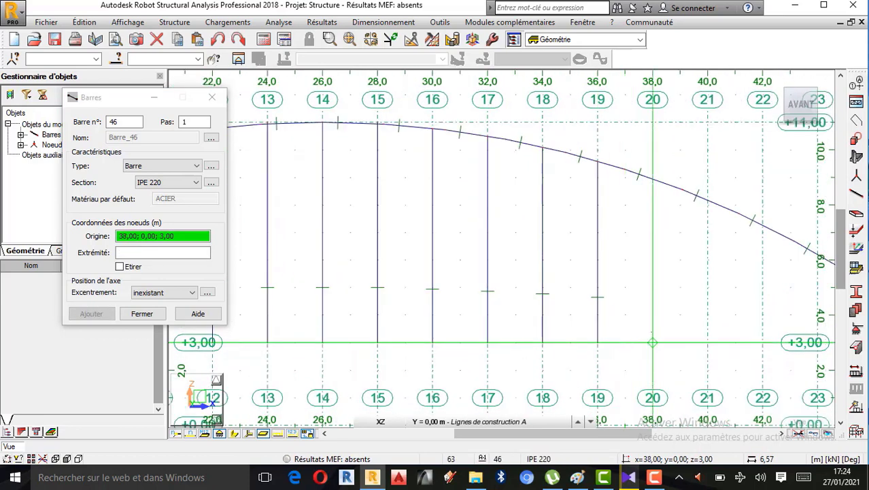
{"action": "left_click", "coordinate": [651, 177]}
Draw vertical IPE 220 hangers from level +3,00 up to the arch on axes 21, 22 and 23.
{"action": "left_click", "coordinate": [763, 342]}
{"action": "left_click", "coordinate": [708, 342]}
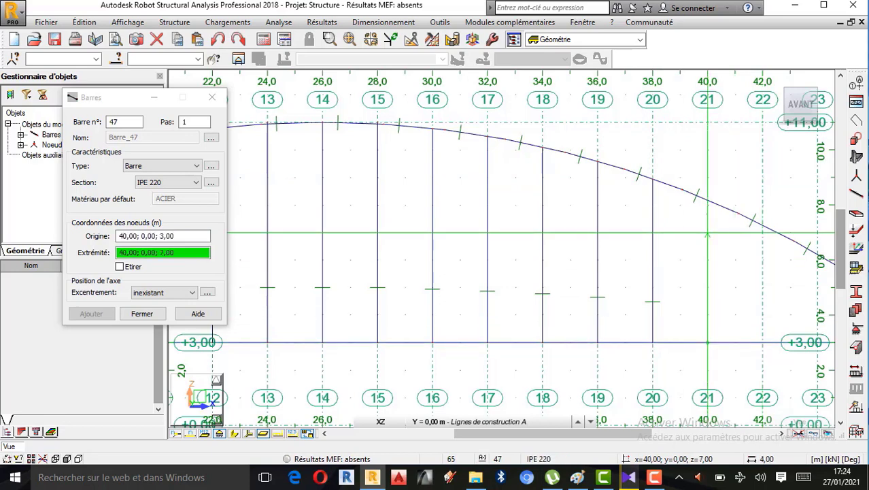
{"action": "left_click", "coordinate": [707, 200]}
{"action": "scroll", "coordinate": [524, 282], "scroll_direction": "down", "scroll_amount": 2}
{"action": "scroll", "coordinate": [668, 304], "scroll_direction": "up", "scroll_amount": 2}
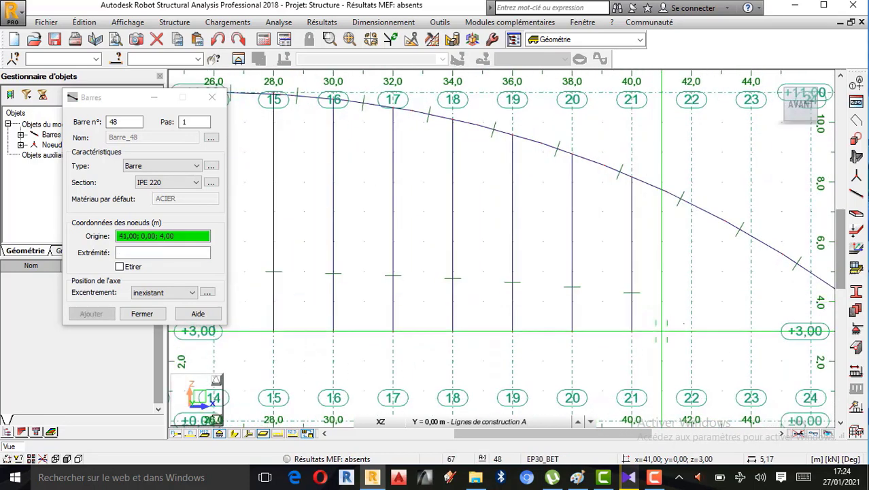
{"action": "left_click", "coordinate": [691, 332]}
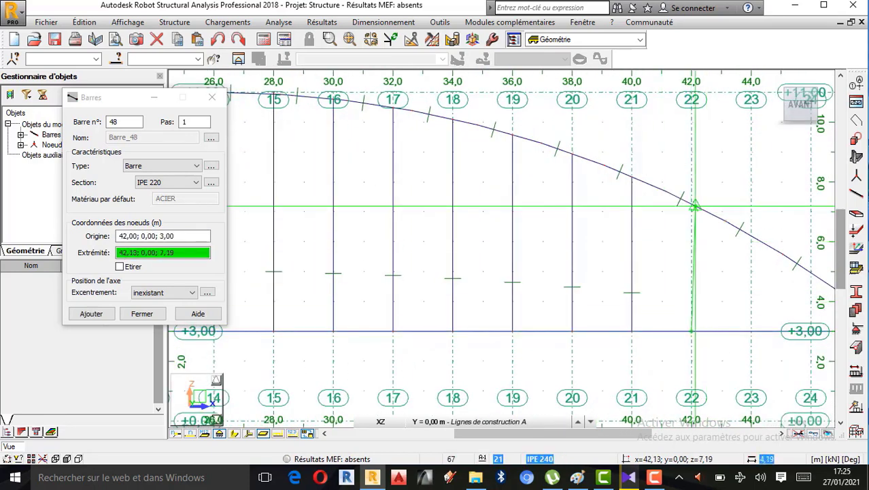
{"action": "left_click", "coordinate": [691, 203]}
{"action": "left_click", "coordinate": [751, 330]}
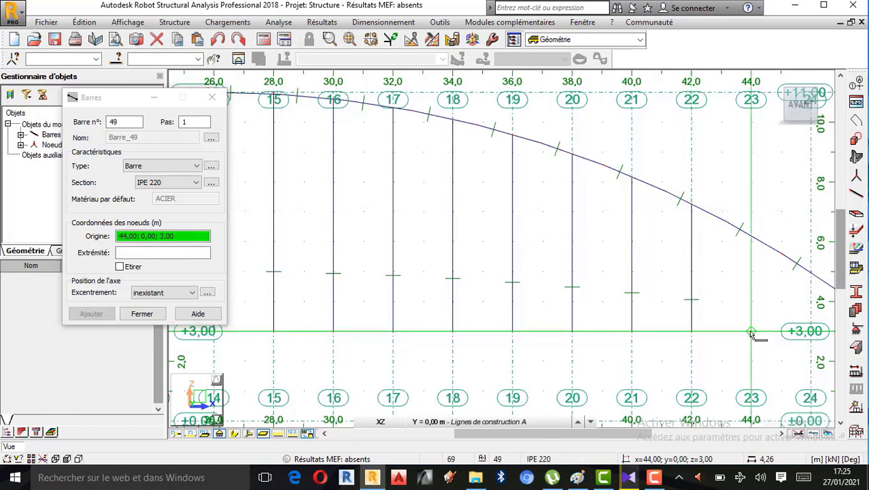
{"action": "left_click", "coordinate": [751, 236]}
Draw vertical IPE 220 hangers from level +3,00 up to the arch on axes 24 and 25, and end bar creation.
{"action": "scroll", "coordinate": [514, 239], "scroll_direction": "down", "scroll_amount": 3}
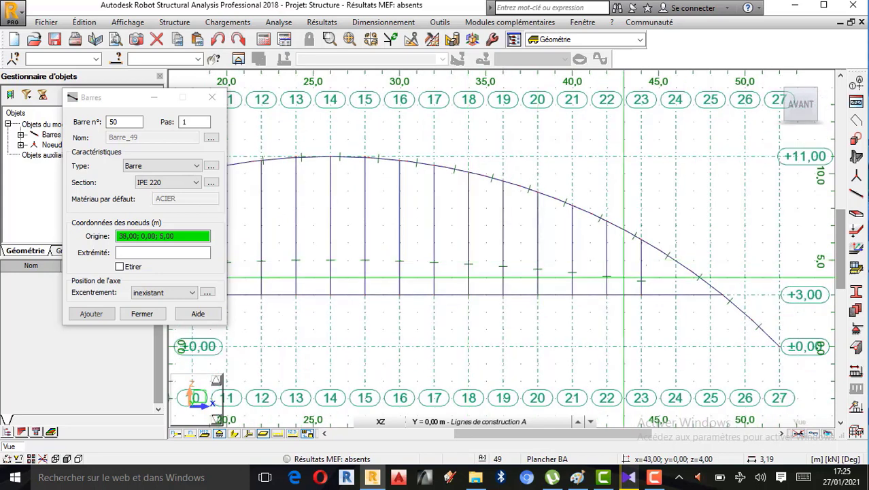
{"action": "scroll", "coordinate": [660, 272], "scroll_direction": "up", "scroll_amount": 1}
{"action": "left_click", "coordinate": [683, 301]}
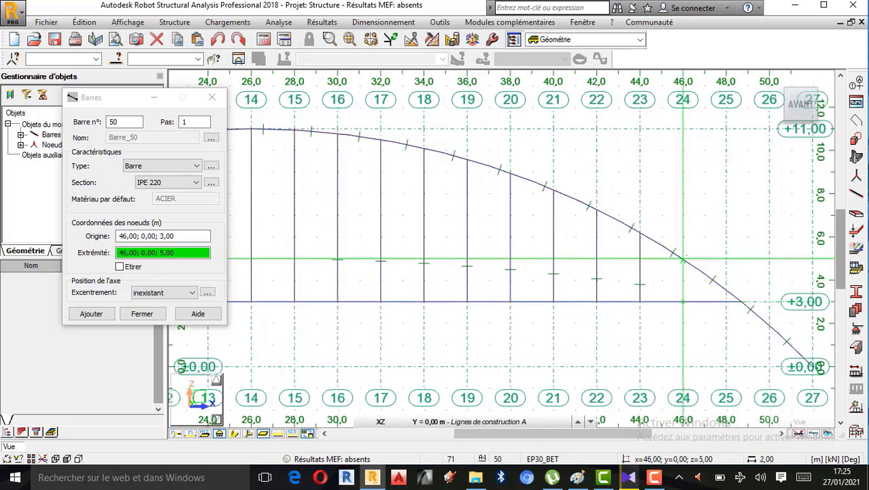
{"action": "left_click", "coordinate": [683, 260]}
{"action": "scroll", "coordinate": [732, 302], "scroll_direction": "up", "scroll_amount": 2}
{"action": "left_click", "coordinate": [722, 301]}
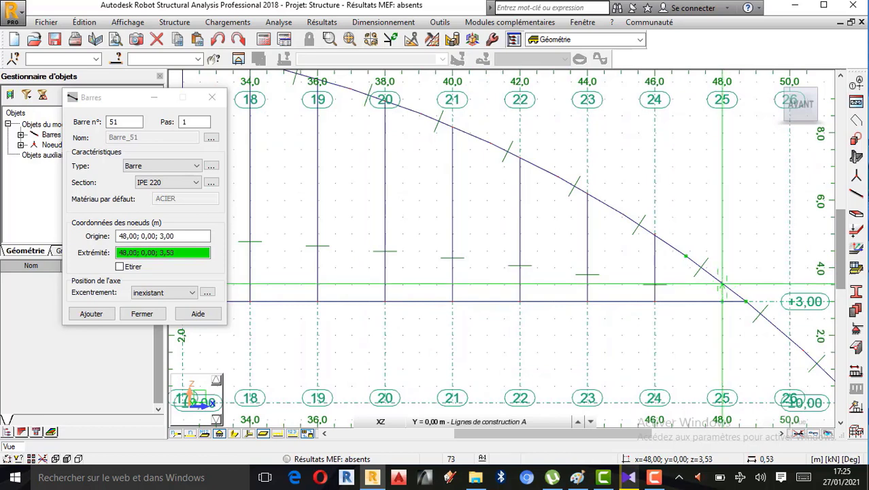
{"action": "left_click", "coordinate": [723, 281]}
{"action": "scroll", "coordinate": [751, 268], "scroll_direction": "down", "scroll_amount": 1}
{"action": "scroll", "coordinate": [728, 266], "scroll_direction": "down", "scroll_amount": 2}
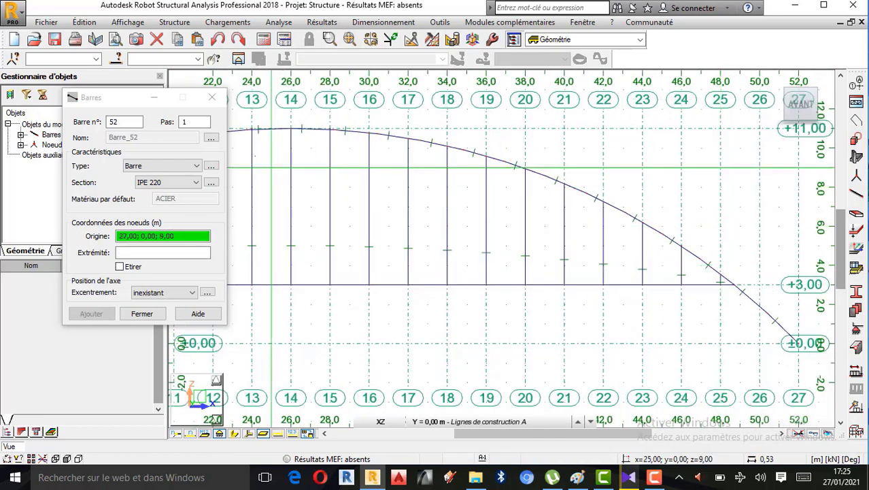
{"action": "left_click", "coordinate": [141, 313]}
Examine the whole arch frame, temporarily displaying the section shapes of the bars.
{"action": "scroll", "coordinate": [649, 301], "scroll_direction": "down", "scroll_amount": 2}
{"action": "scroll", "coordinate": [439, 300], "scroll_direction": "down", "scroll_amount": 1}
{"action": "scroll", "coordinate": [612, 207], "scroll_direction": "up", "scroll_amount": 1}
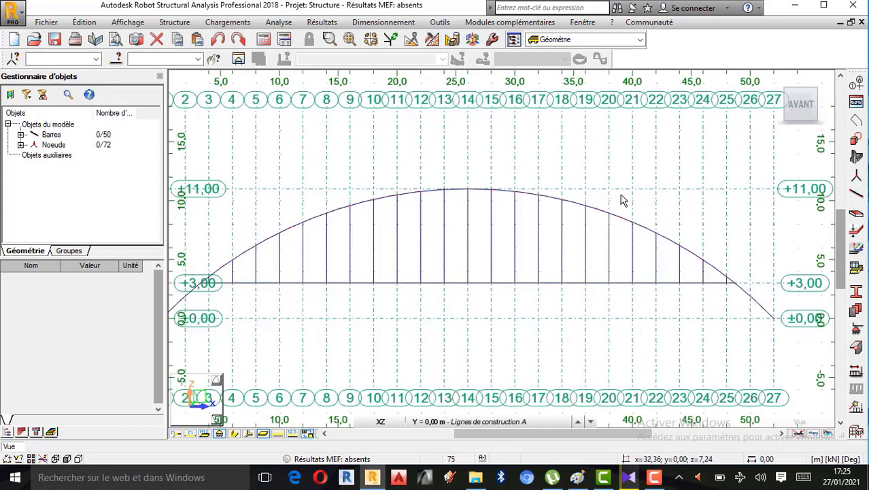
{"action": "scroll", "coordinate": [501, 268], "scroll_direction": "down", "scroll_amount": 1}
{"action": "scroll", "coordinate": [515, 229], "scroll_direction": "up", "scroll_amount": 1}
{"action": "scroll", "coordinate": [476, 217], "scroll_direction": "down", "scroll_amount": 1}
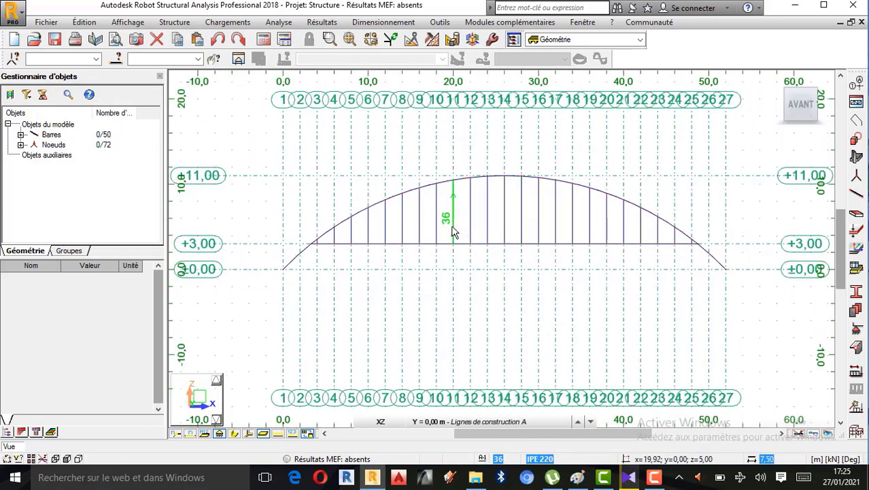
{"action": "scroll", "coordinate": [449, 231], "scroll_direction": "up", "scroll_amount": 1}
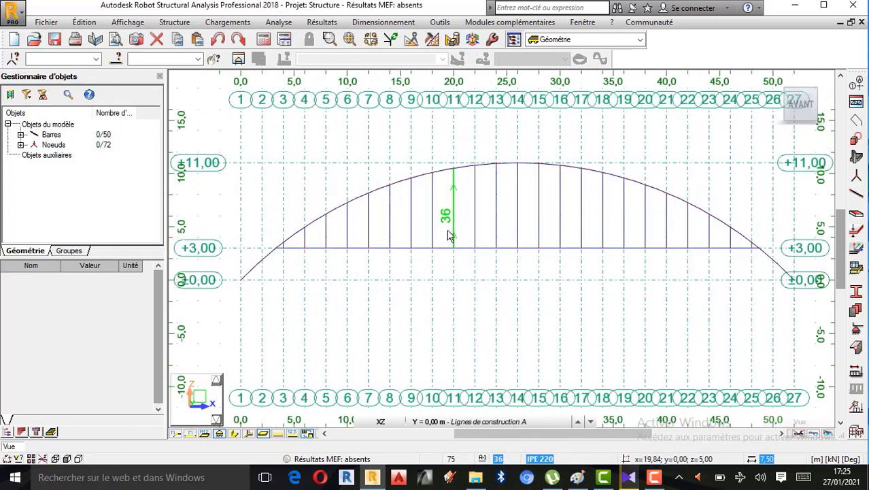
{"action": "left_click", "coordinate": [234, 434]}
{"action": "scroll", "coordinate": [409, 286], "scroll_direction": "up", "scroll_amount": 1}
{"action": "scroll", "coordinate": [428, 222], "scroll_direction": "down", "scroll_amount": 1}
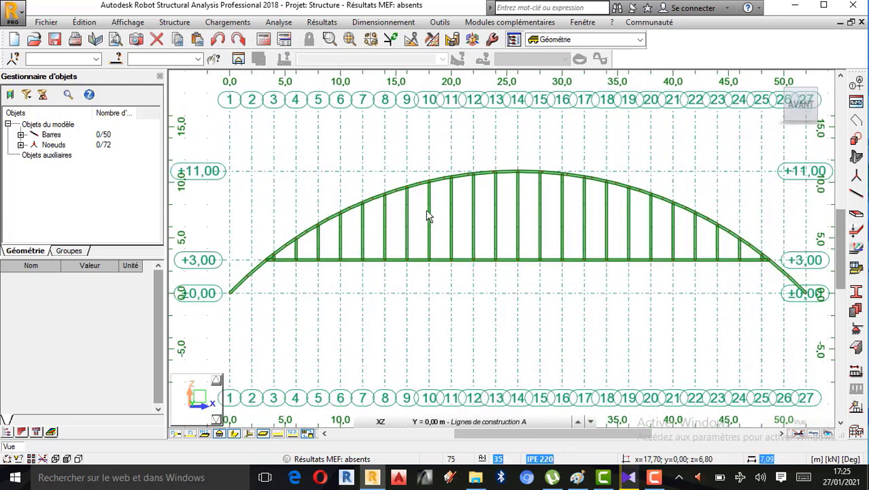
{"action": "scroll", "coordinate": [429, 216], "scroll_direction": "up", "scroll_amount": 1}
{"action": "scroll", "coordinate": [431, 216], "scroll_direction": "down", "scroll_amount": 1}
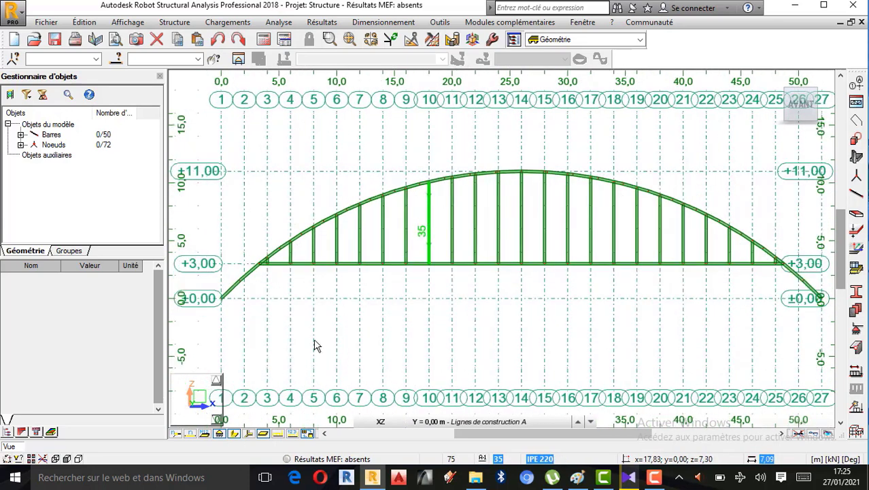
{"action": "left_click", "coordinate": [233, 436]}
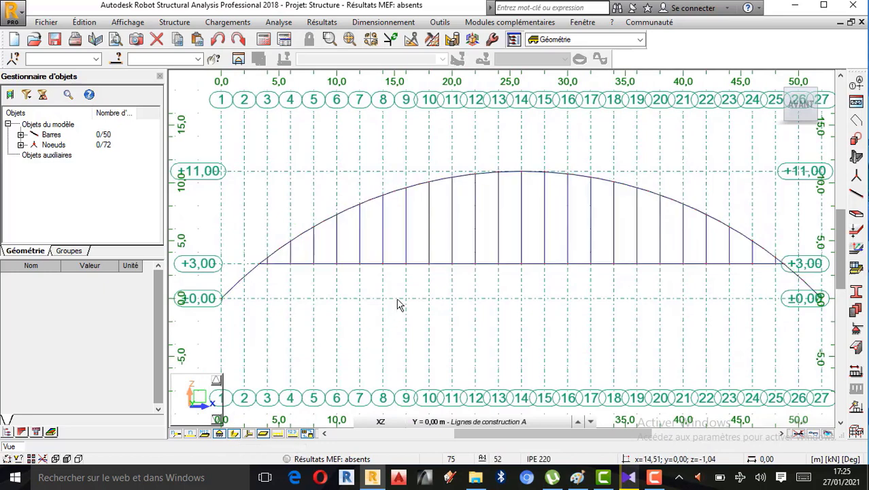
Display the node numbers on the arch, tie bar and hangers.
{"action": "scroll", "coordinate": [399, 305], "scroll_direction": "down", "scroll_amount": 1}
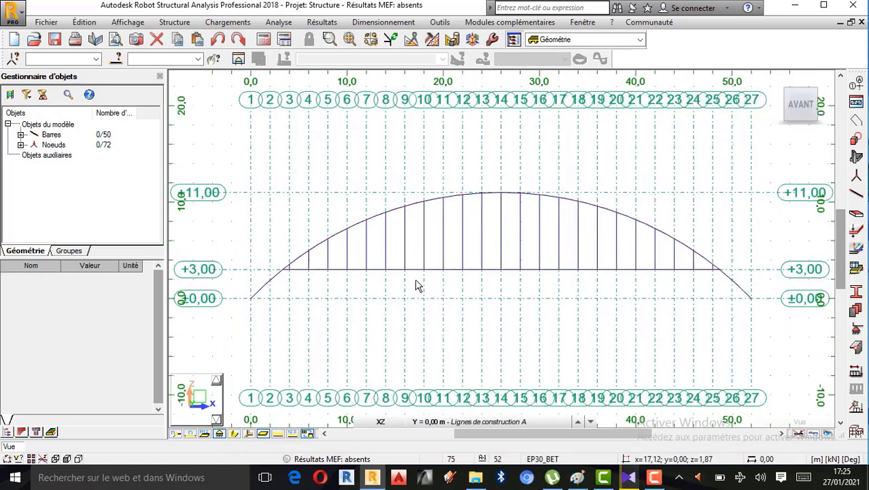
{"action": "scroll", "coordinate": [411, 282], "scroll_direction": "down", "scroll_amount": 1}
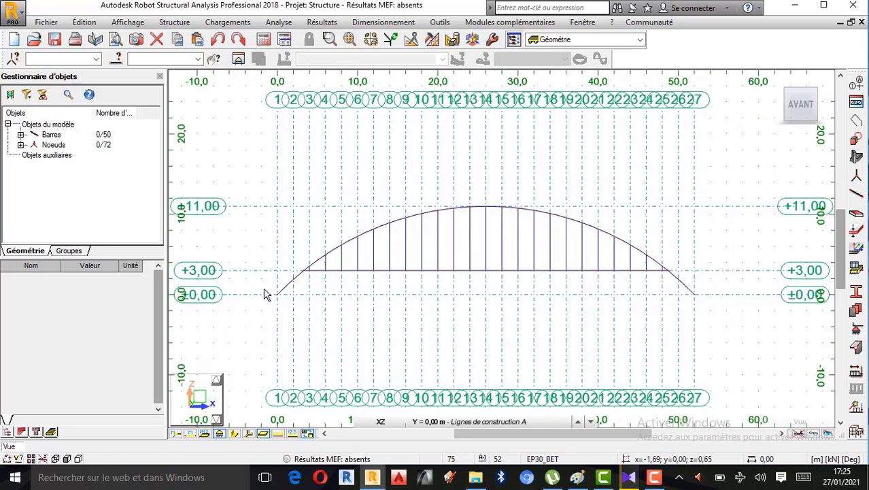
{"action": "left_click", "coordinate": [175, 434]}
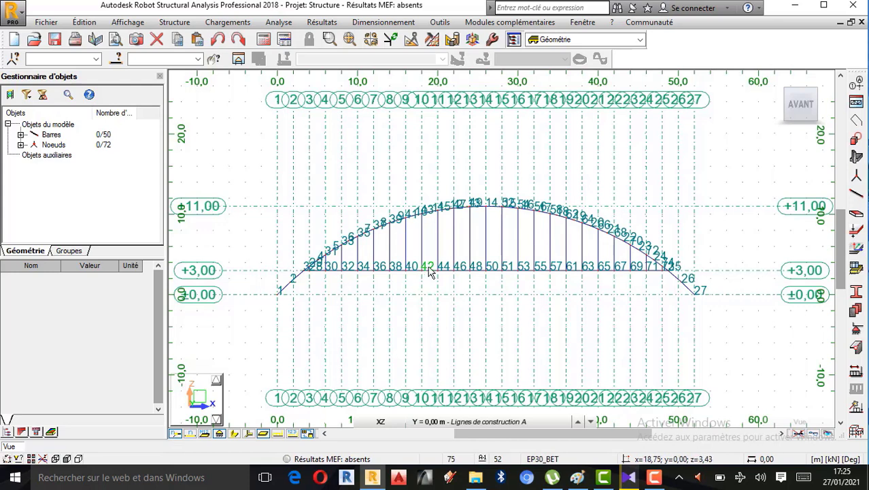
{"action": "scroll", "coordinate": [428, 271], "scroll_direction": "up", "scroll_amount": 1}
{"action": "scroll", "coordinate": [457, 234], "scroll_direction": "up", "scroll_amount": 1}
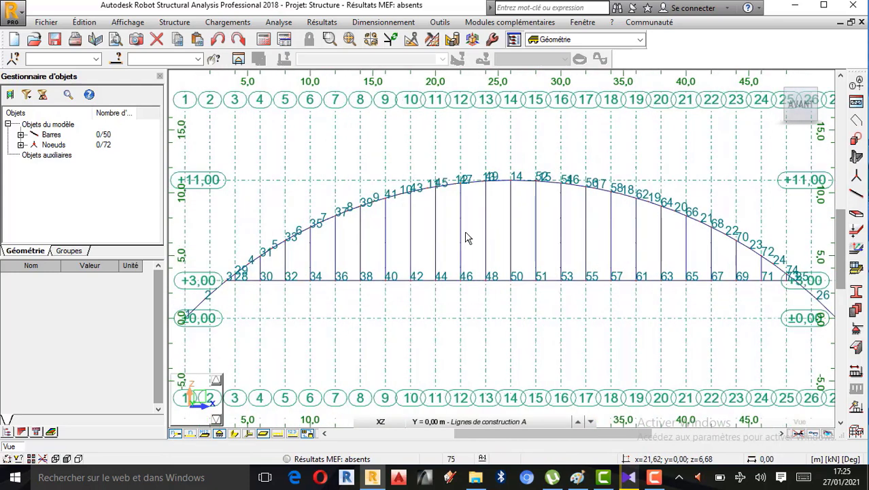
{"action": "scroll", "coordinate": [498, 230], "scroll_direction": "down", "scroll_amount": 1}
{"action": "scroll", "coordinate": [234, 324], "scroll_direction": "down", "scroll_amount": 1}
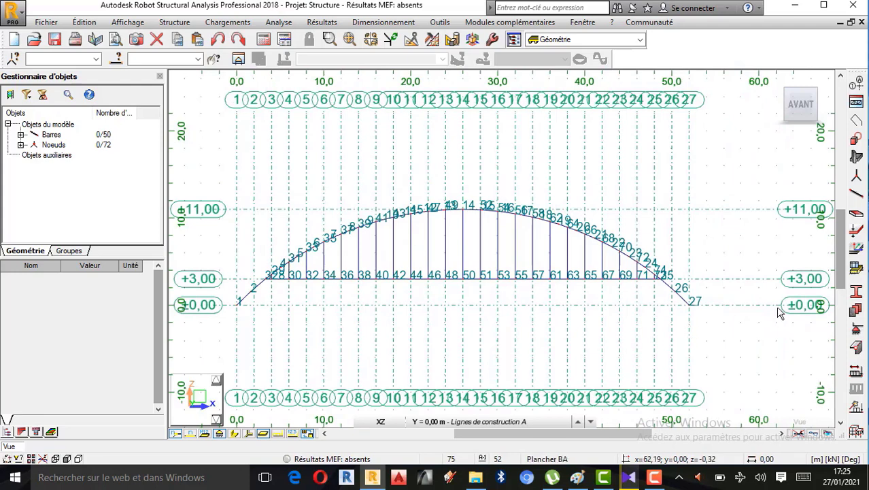
Assign fixed supports (Encastrement) to nodes 1 and 27 at the two ends of the arch.
{"action": "left_click", "coordinate": [856, 329]}
{"action": "left_click", "coordinate": [600, 129]}
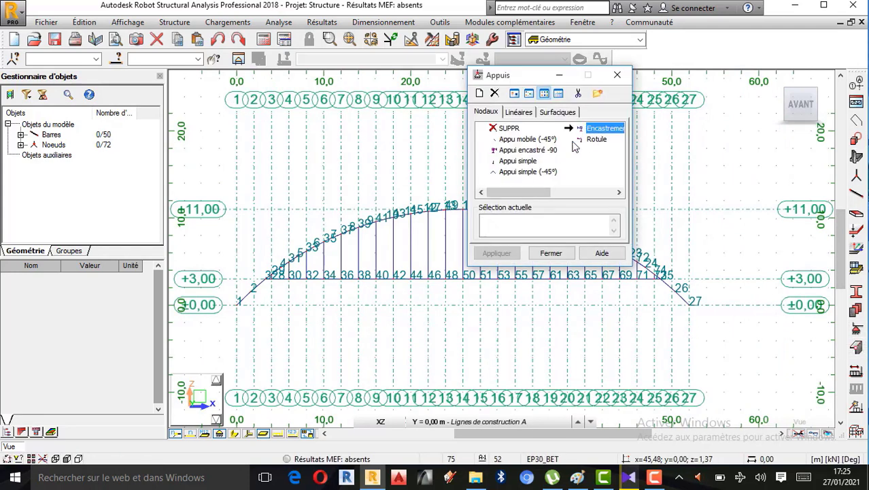
{"action": "left_click", "coordinate": [510, 219]}
{"action": "type", "text": "1"}
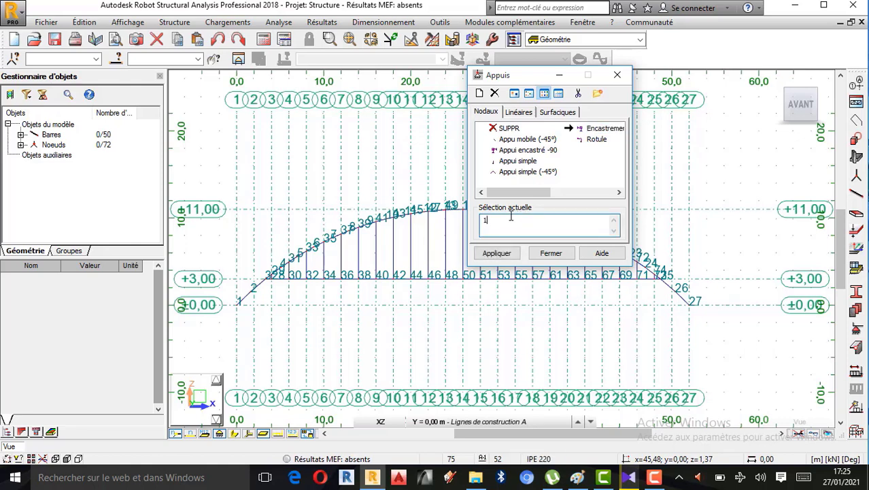
{"action": "left_click", "coordinate": [491, 253]}
{"action": "left_click", "coordinate": [493, 234]}
{"action": "type", "text": "27"}
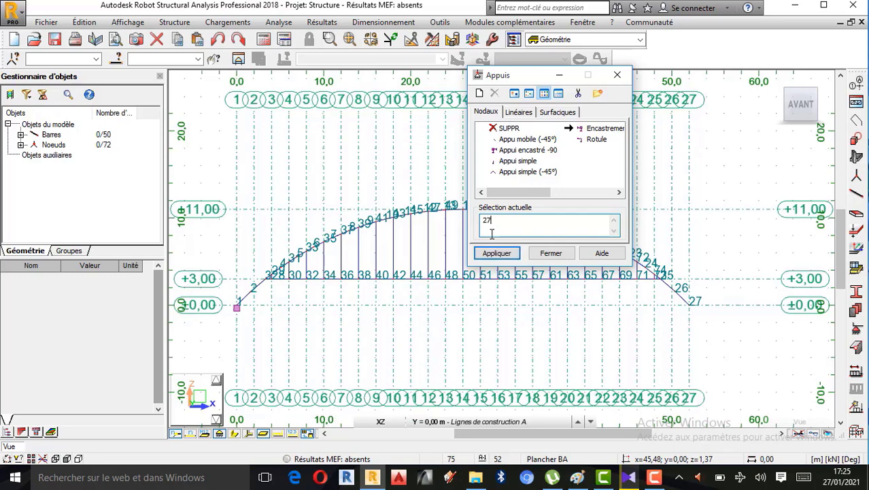
{"action": "left_click", "coordinate": [493, 255]}
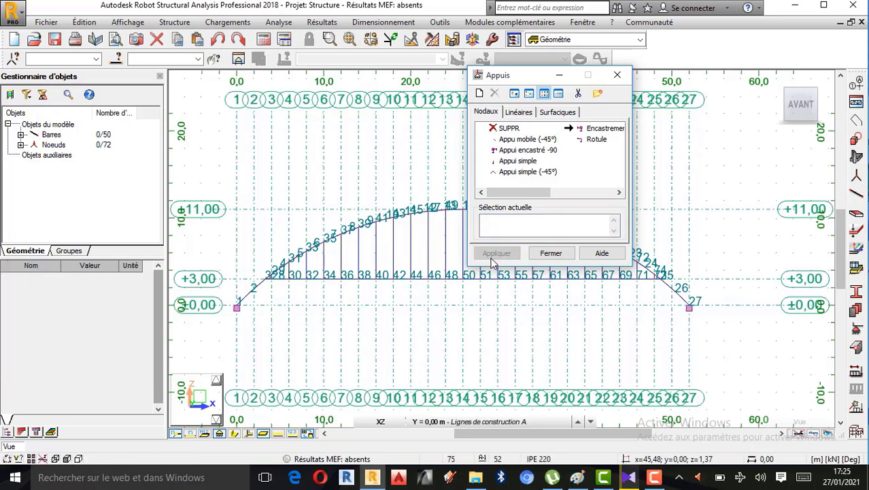
{"action": "left_click", "coordinate": [551, 254]}
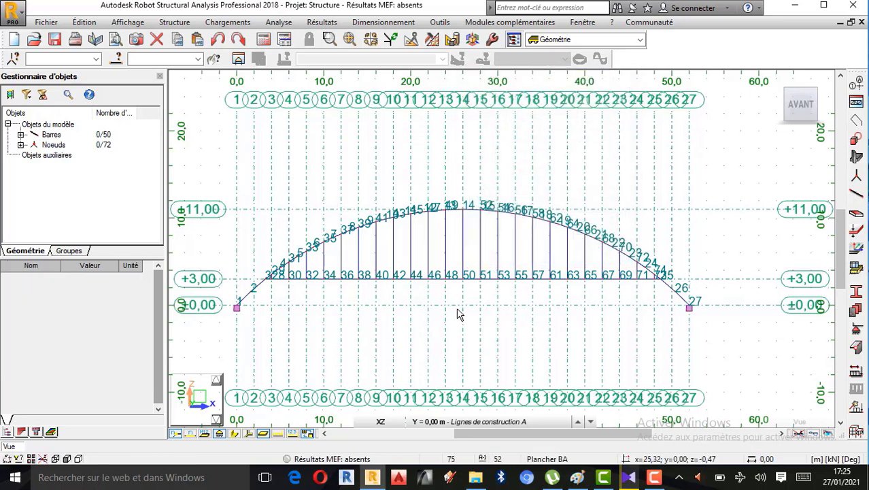
Hide the node numbers on the arch, tie bar and hangers.
{"action": "scroll", "coordinate": [469, 306], "scroll_direction": "up", "scroll_amount": 3}
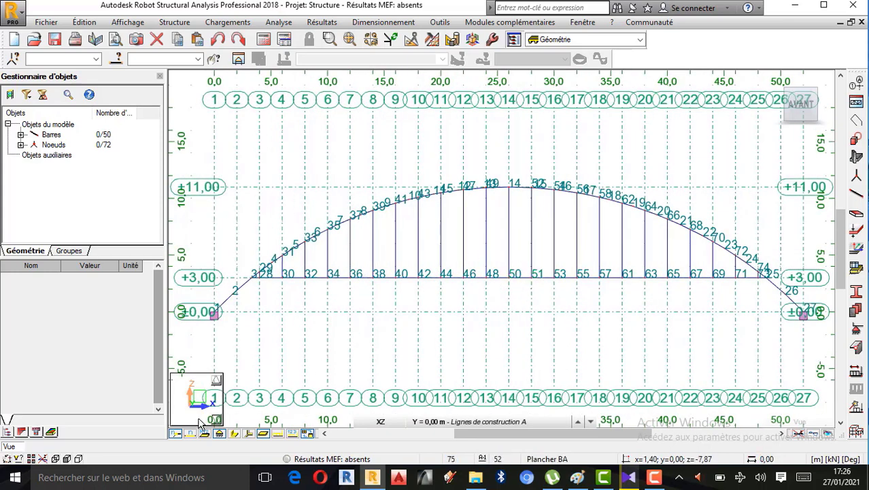
{"action": "left_click", "coordinate": [183, 436]}
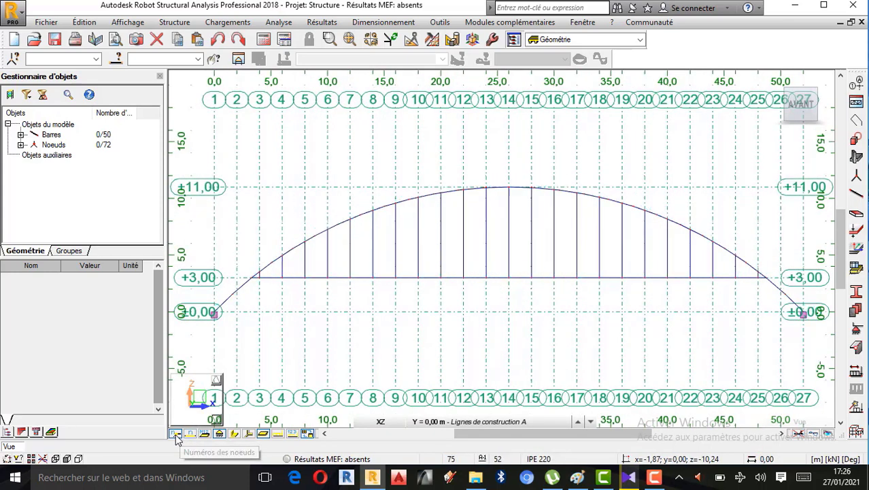
{"action": "scroll", "coordinate": [537, 210], "scroll_direction": "down", "scroll_amount": 1}
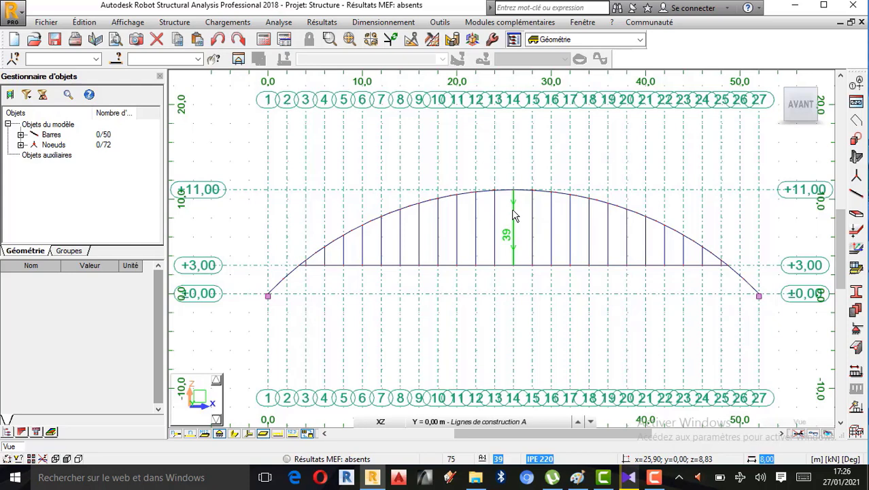
Add dimension lines between axes 1–2 and 2–3 along level ±0,00, offset down to z = -2,00.
{"action": "left_click", "coordinate": [441, 23]}
{"action": "left_click", "coordinate": [453, 36]}
{"action": "left_click_drag", "start_coordinate": [649, 81], "coordinate": [68, 125]}
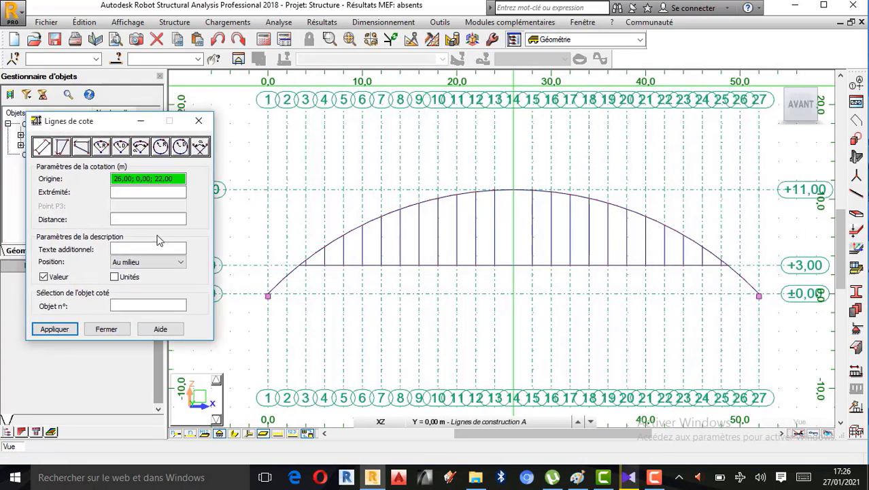
{"action": "left_click", "coordinate": [268, 296]}
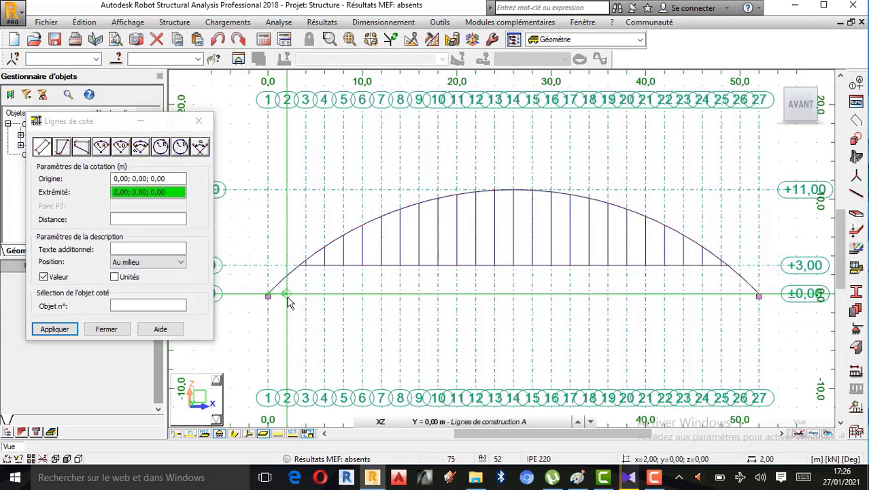
{"action": "left_click", "coordinate": [288, 298]}
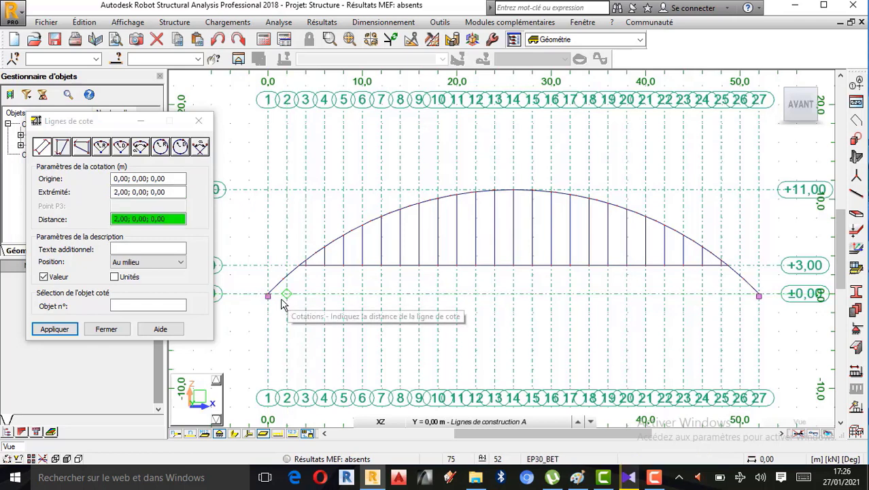
{"action": "left_click", "coordinate": [278, 312]}
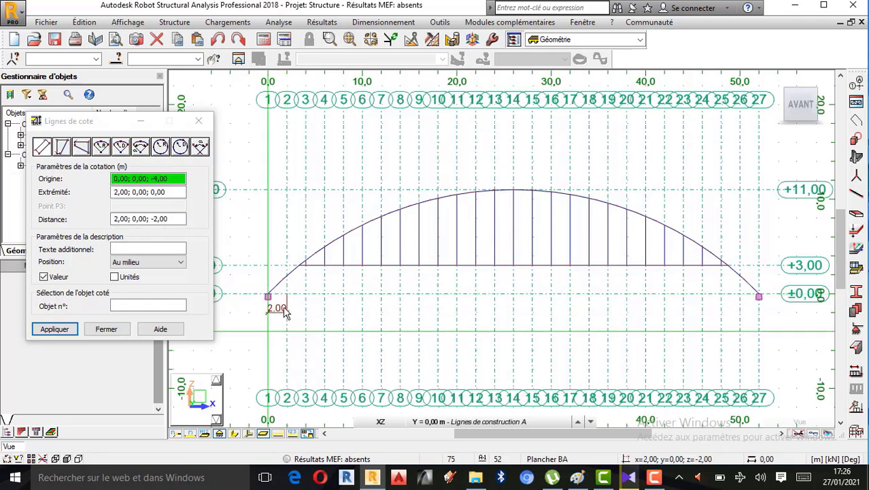
{"action": "left_click", "coordinate": [287, 298]}
{"action": "left_click", "coordinate": [306, 298]}
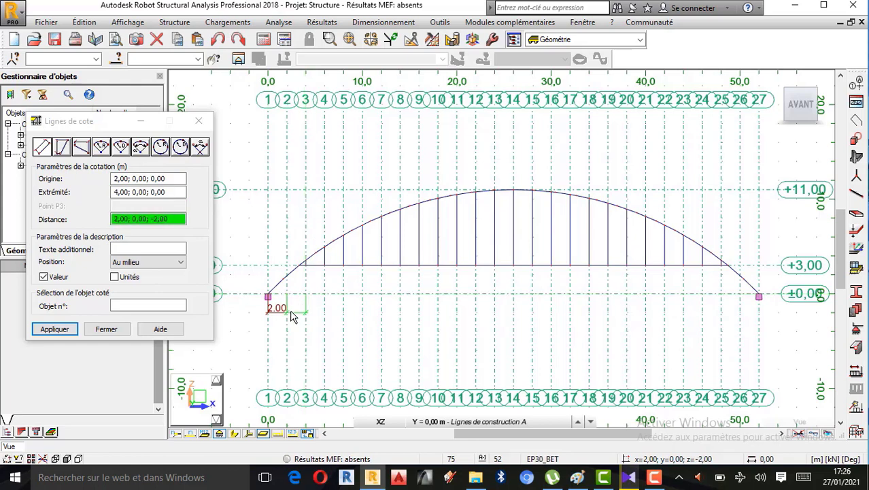
{"action": "left_click", "coordinate": [293, 317]}
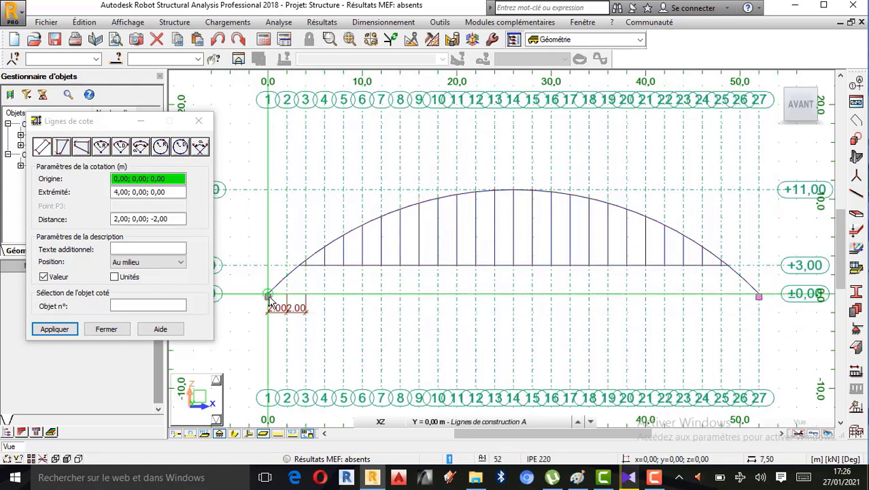
Dimension the overall span between the two end supports at z = -4,00, and switch to the reference sketch in Paint.
{"action": "left_click", "coordinate": [269, 298]}
{"action": "left_click", "coordinate": [763, 295]}
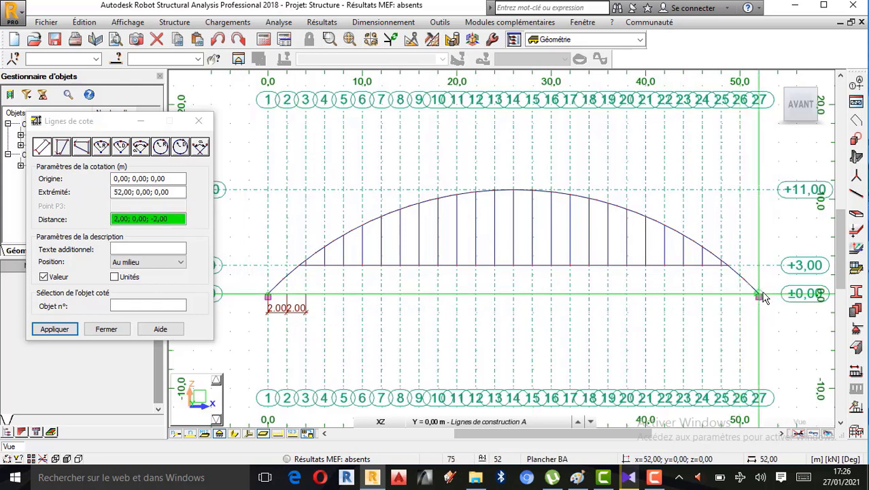
{"action": "left_click", "coordinate": [618, 331]}
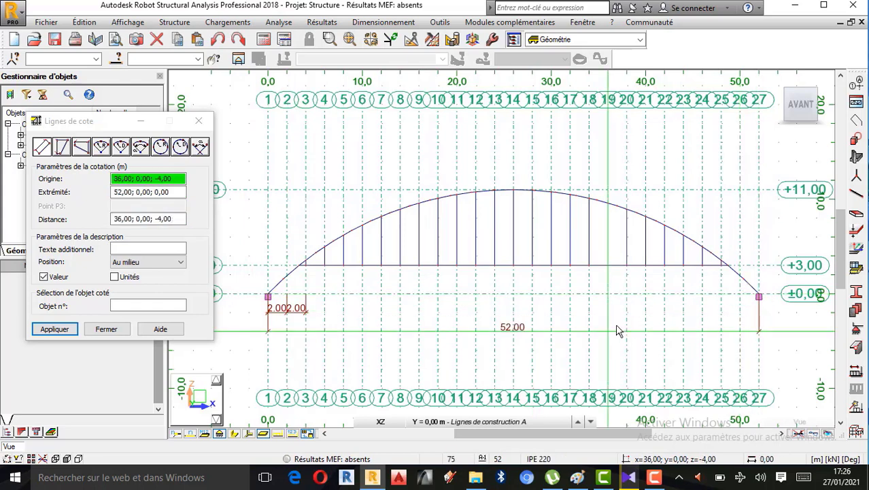
{"action": "scroll", "coordinate": [362, 309], "scroll_direction": "down", "scroll_amount": 1}
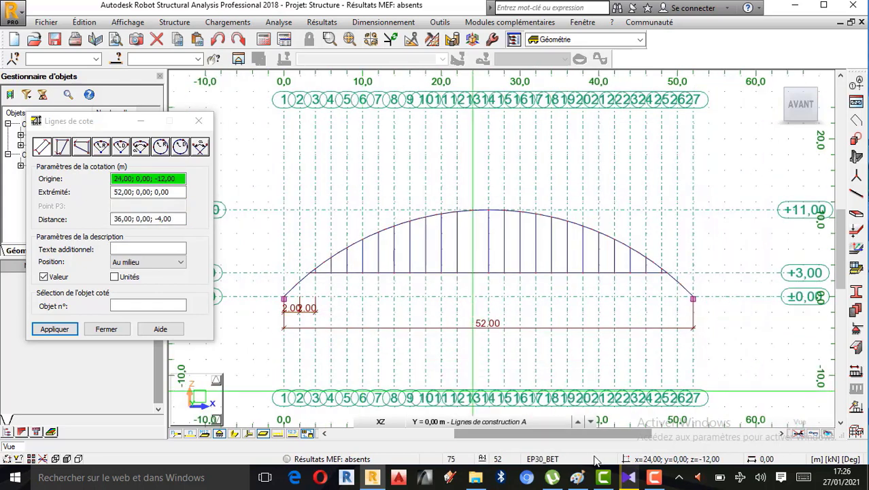
{"action": "left_click", "coordinate": [577, 477]}
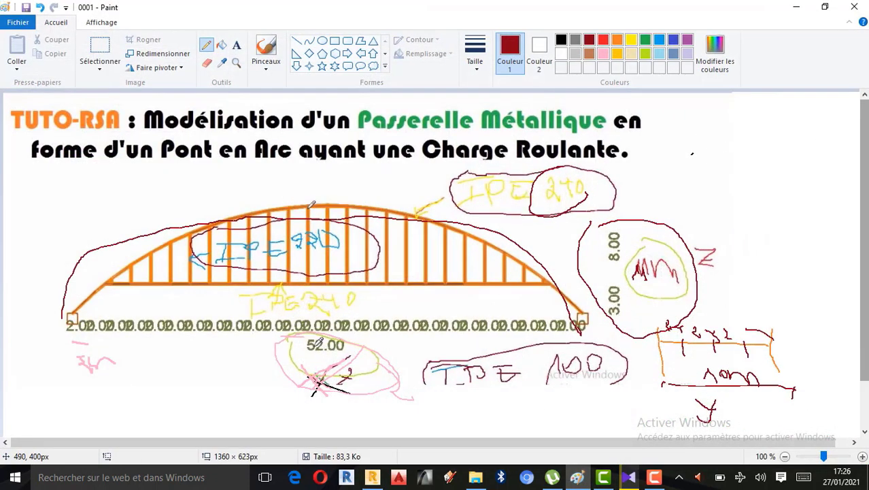
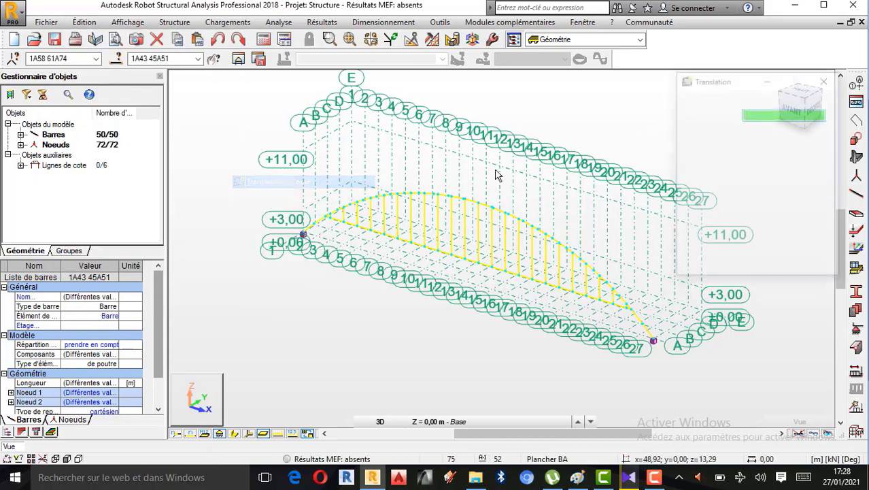
Copy the selected arch frame once by a translation of 0,00; 10,00; 0,00 from axis A to axis E, and clear the selection.
{"action": "left_click_drag", "start_coordinate": [725, 86], "coordinate": [179, 145]}
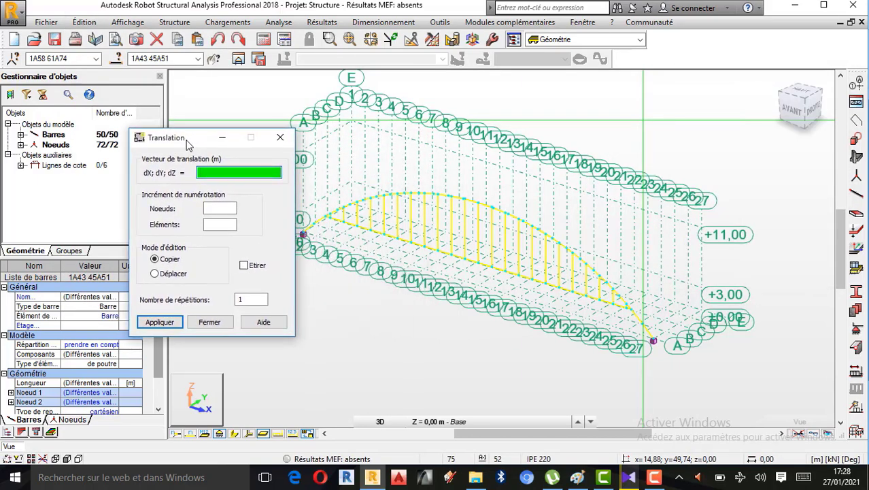
{"action": "scroll", "coordinate": [612, 267], "scroll_direction": "up", "scroll_amount": 2}
{"action": "scroll", "coordinate": [727, 333], "scroll_direction": "up", "scroll_amount": 1}
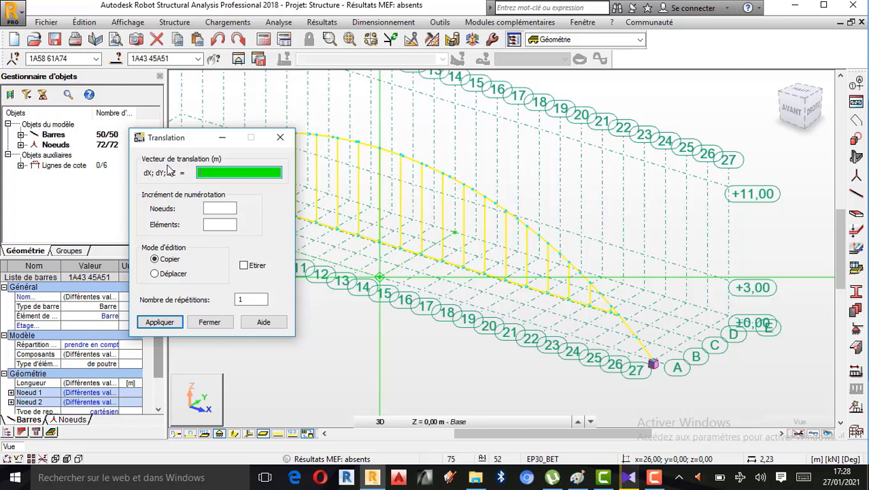
{"action": "left_click", "coordinate": [650, 363]}
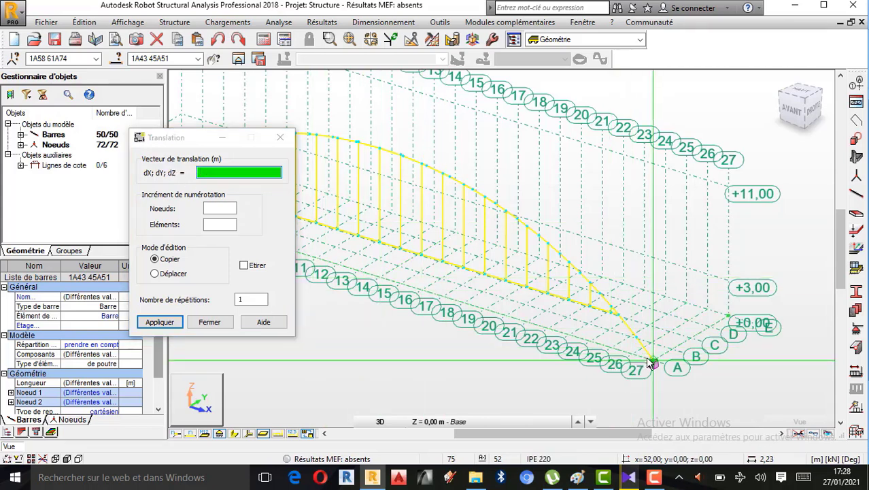
{"action": "left_click", "coordinate": [725, 318]}
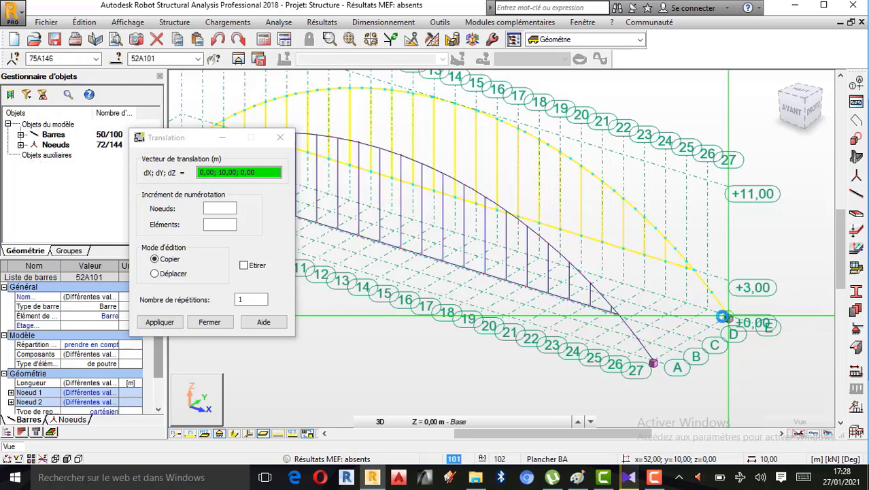
{"action": "left_click", "coordinate": [276, 144]}
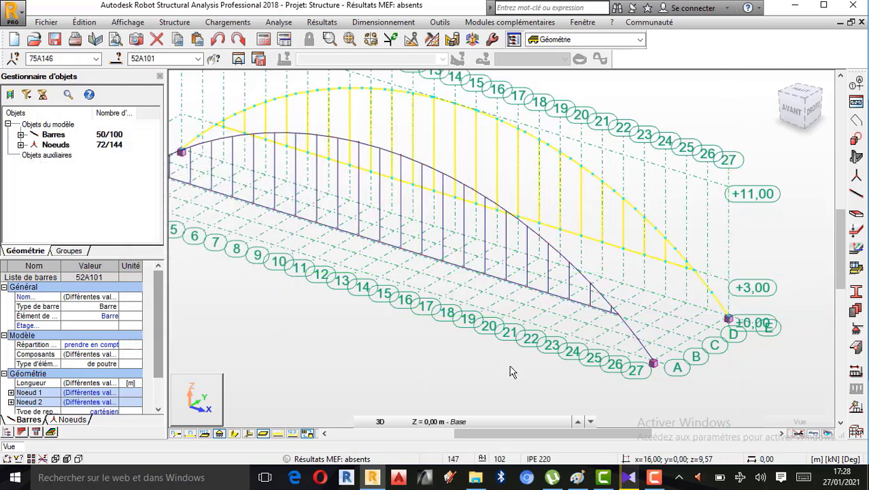
{"action": "scroll", "coordinate": [509, 366], "scroll_direction": "down", "scroll_amount": 1}
{"action": "scroll", "coordinate": [608, 273], "scroll_direction": "down", "scroll_amount": 1}
{"action": "scroll", "coordinate": [302, 204], "scroll_direction": "up", "scroll_amount": 1}
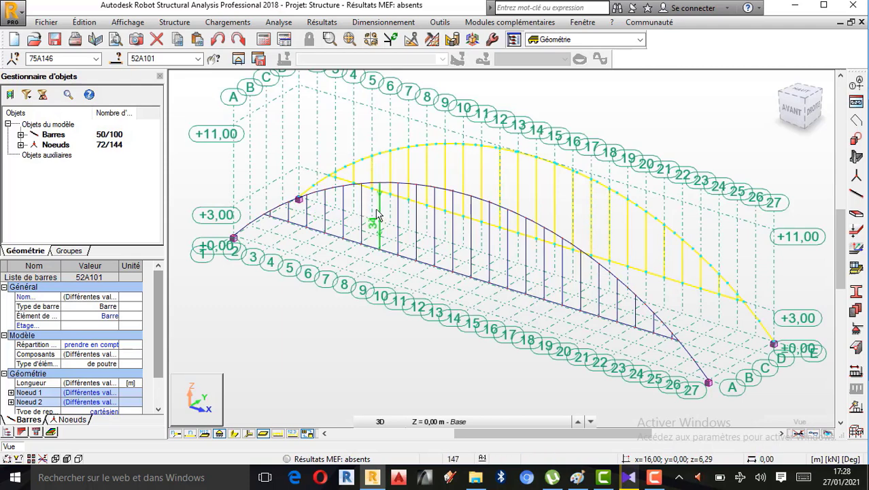
{"action": "left_click", "coordinate": [367, 364]}
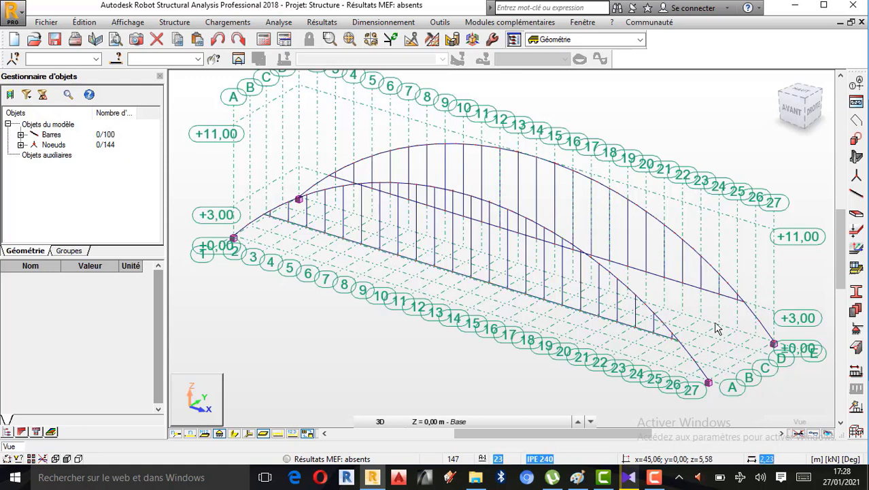
Display the section shapes of the bars and examine both arch frames and the front tie bar.
{"action": "left_click", "coordinate": [234, 434]}
{"action": "scroll", "coordinate": [510, 296], "scroll_direction": "up", "scroll_amount": 2}
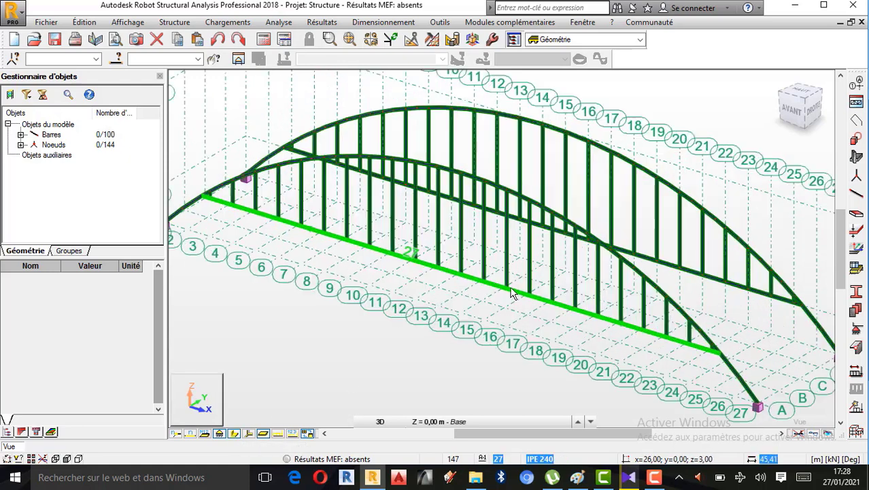
{"action": "scroll", "coordinate": [531, 307], "scroll_direction": "down", "scroll_amount": 2}
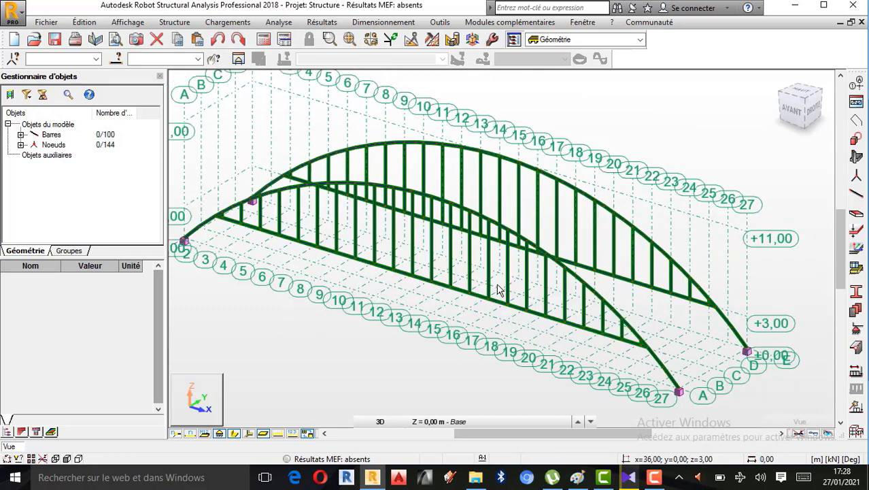
{"action": "scroll", "coordinate": [443, 282], "scroll_direction": "up", "scroll_amount": 2}
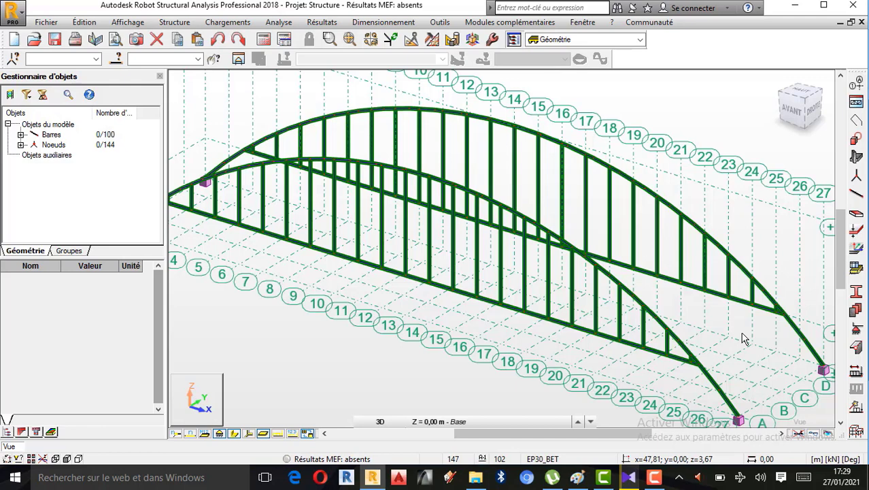
{"action": "left_click", "coordinate": [557, 324]}
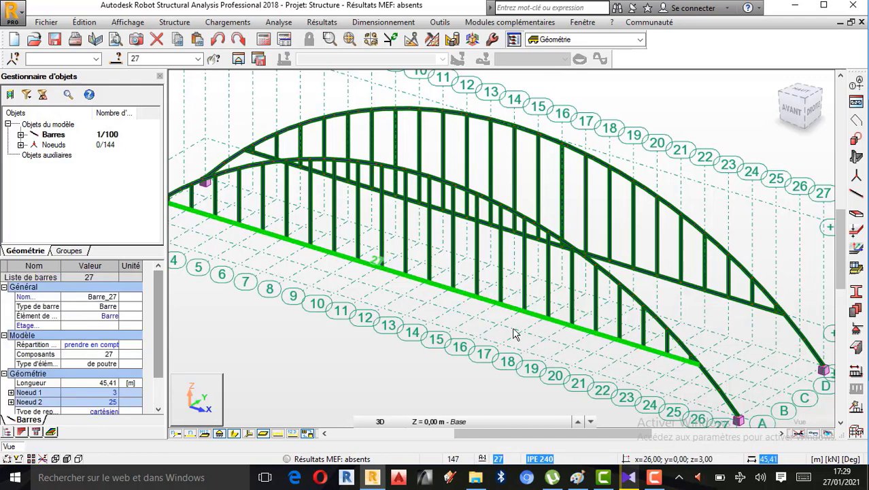
{"action": "left_click", "coordinate": [282, 398]}
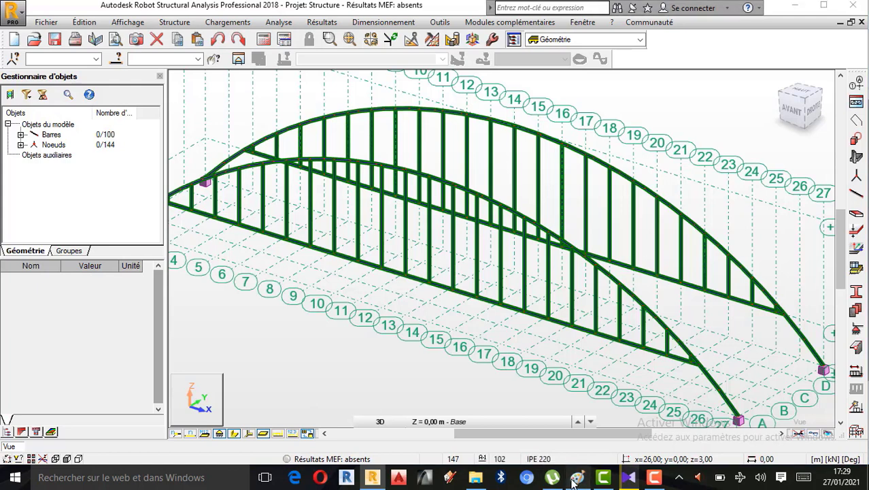
Check the reference sketch in Paint, and add an IPE 240 cross bar from 48,70; 0,00; 3,00 to 48,71; 10,00; 3,00 between the two frames.
{"action": "left_click", "coordinate": [576, 478]}
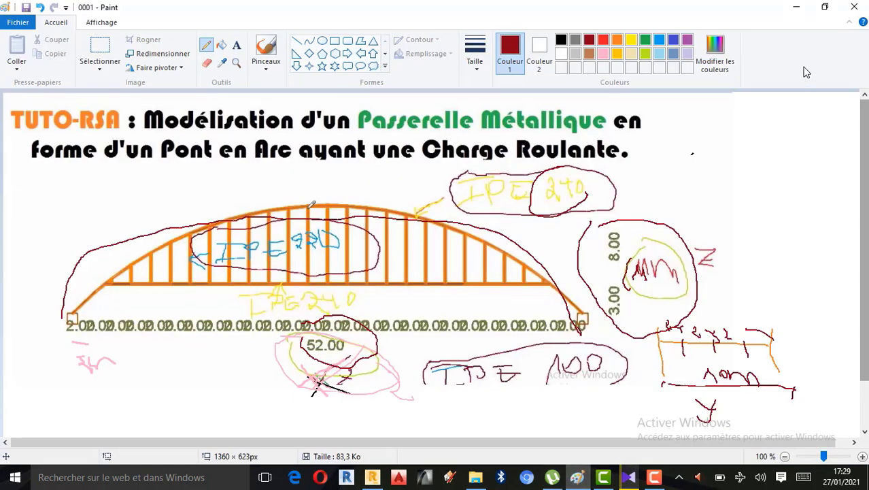
{"action": "left_click", "coordinate": [796, 9]}
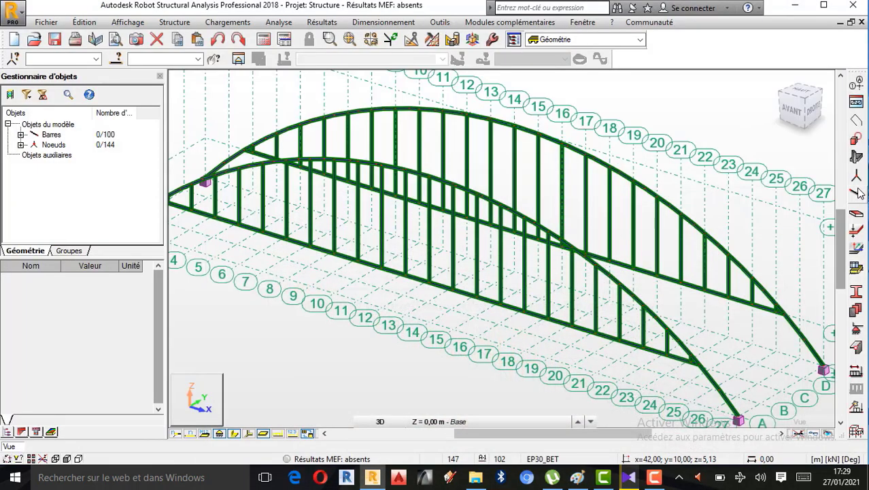
{"action": "left_click", "coordinate": [196, 182]}
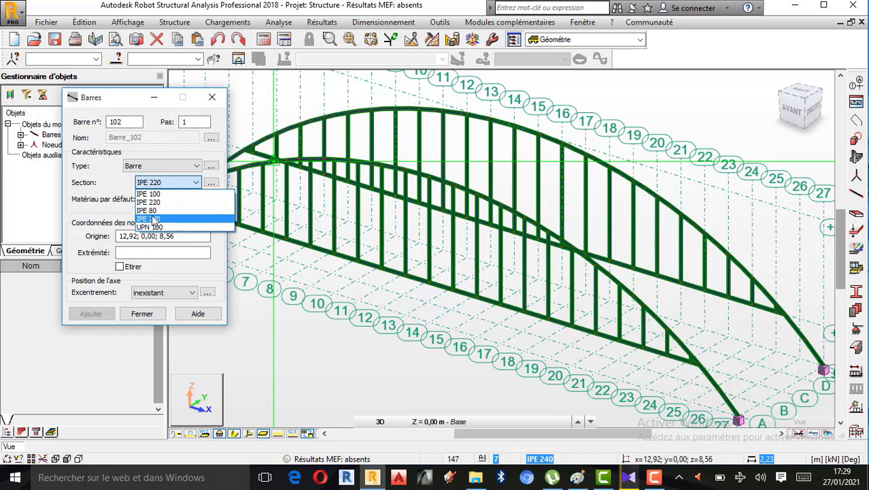
{"action": "left_click", "coordinate": [155, 219]}
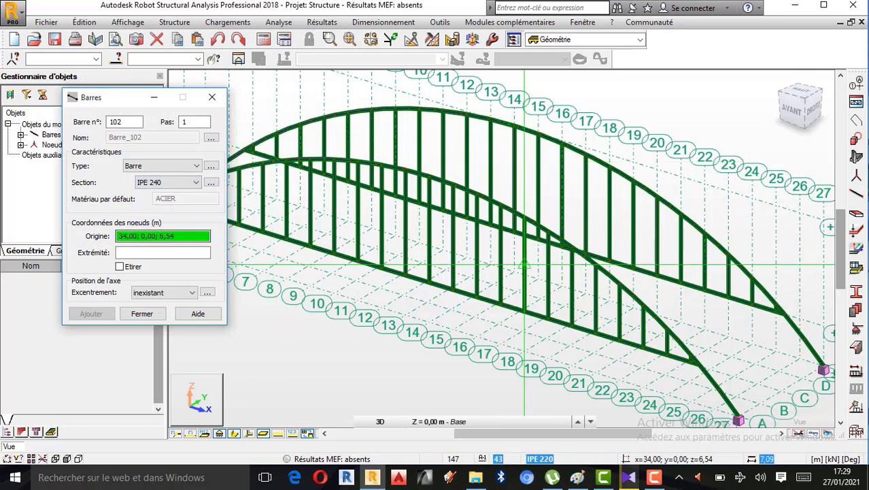
{"action": "scroll", "coordinate": [709, 365], "scroll_direction": "up", "scroll_amount": 4}
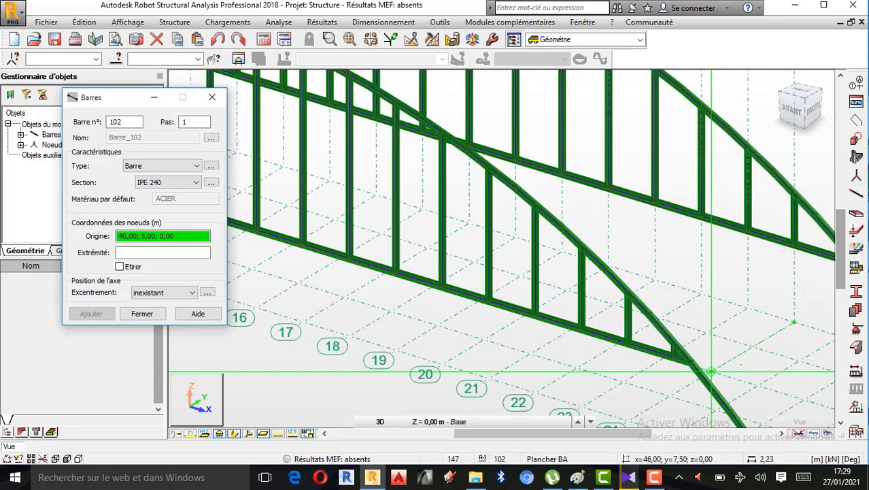
{"action": "scroll", "coordinate": [705, 366], "scroll_direction": "down", "scroll_amount": 5}
{"action": "scroll", "coordinate": [731, 406], "scroll_direction": "down", "scroll_amount": 1}
{"action": "scroll", "coordinate": [708, 395], "scroll_direction": "up", "scroll_amount": 4}
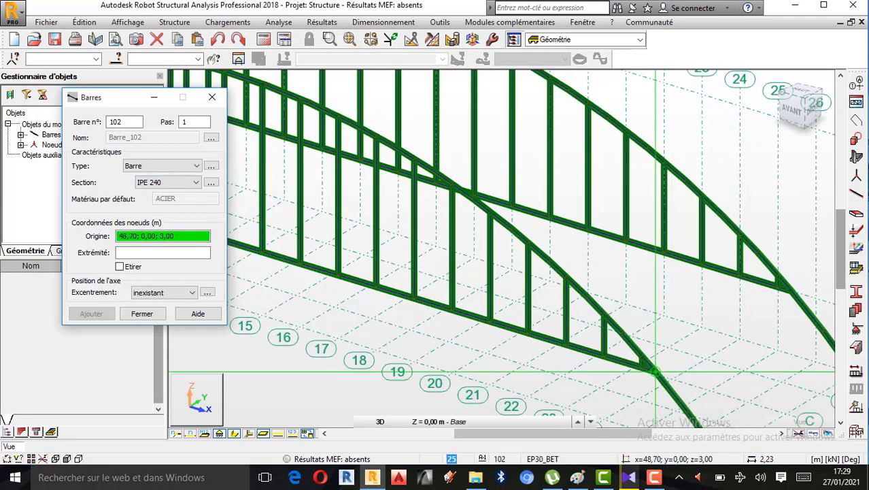
{"action": "left_click", "coordinate": [655, 371]}
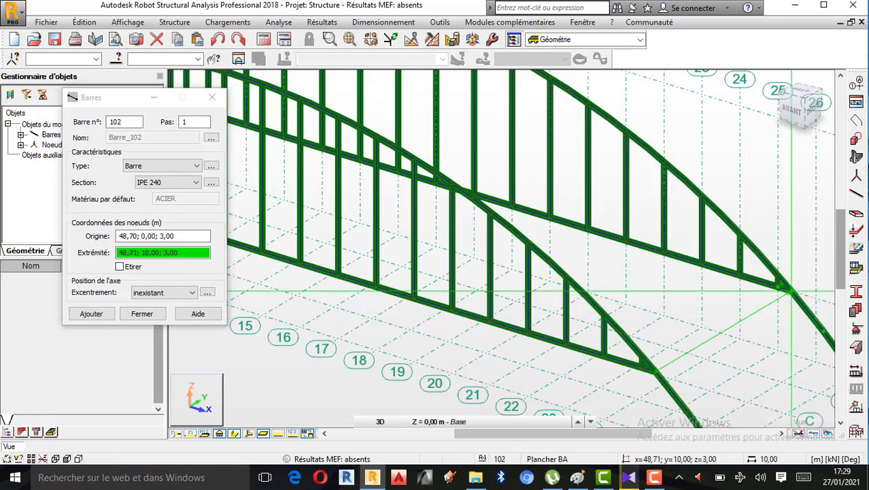
{"action": "left_click", "coordinate": [791, 291]}
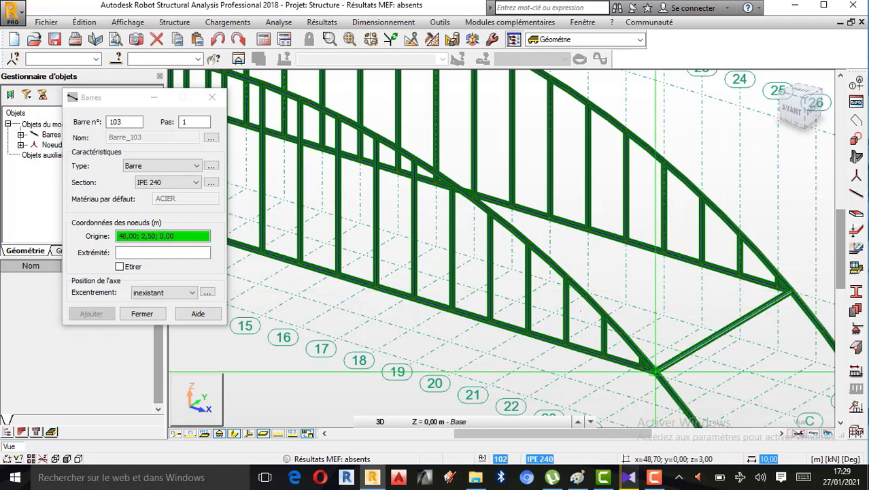
{"action": "left_click", "coordinate": [213, 99]}
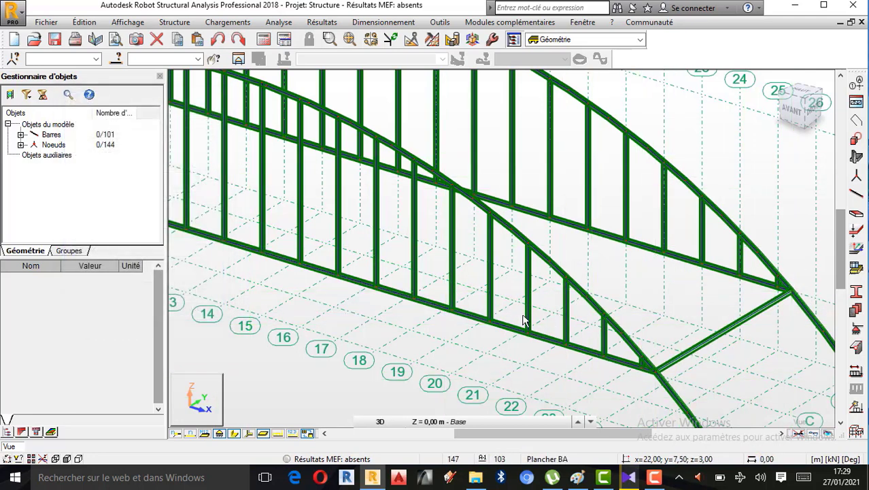
Examine the structure in the XY plan view at Z = 0,00 m, and return to the default 3D view.
{"action": "left_click", "coordinate": [381, 422]}
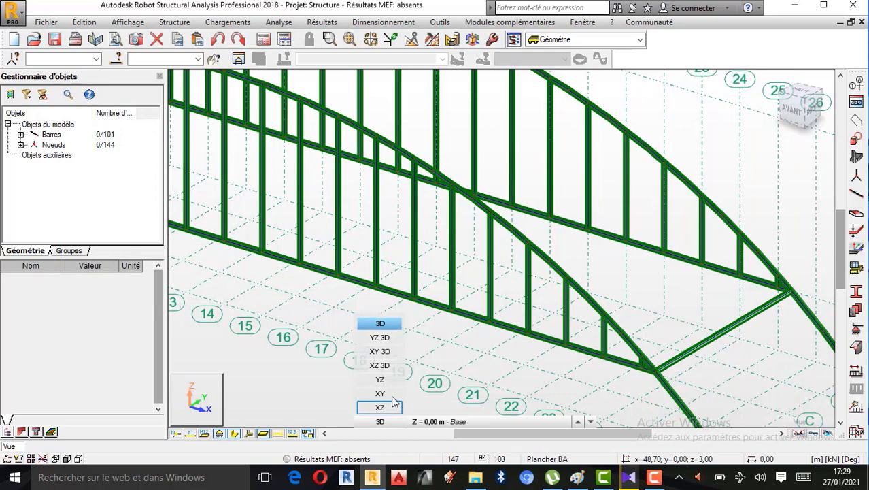
{"action": "left_click", "coordinate": [392, 399]}
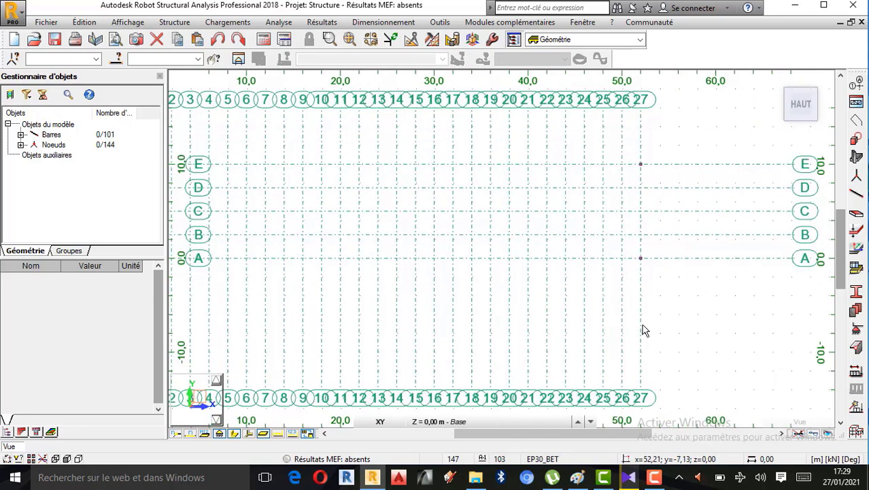
{"action": "scroll", "coordinate": [643, 331], "scroll_direction": "down", "scroll_amount": 1}
{"action": "scroll", "coordinate": [641, 327], "scroll_direction": "down", "scroll_amount": 1}
{"action": "scroll", "coordinate": [332, 263], "scroll_direction": "up", "scroll_amount": 1}
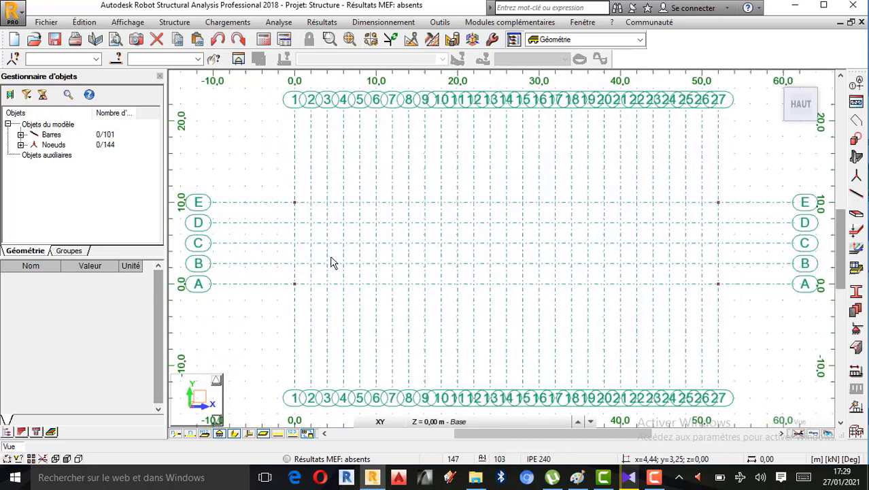
{"action": "left_click", "coordinate": [375, 423]}
{"action": "left_click", "coordinate": [377, 419]}
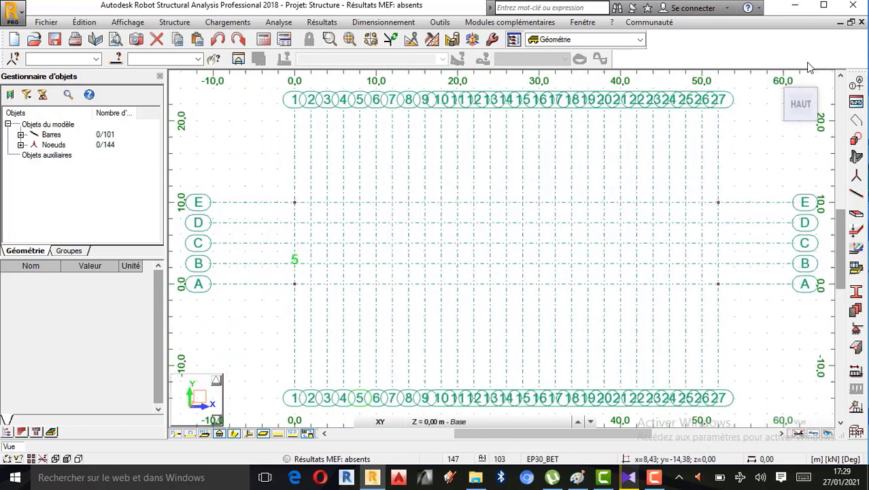
{"action": "mouse_move", "coordinate": [783, 87]}
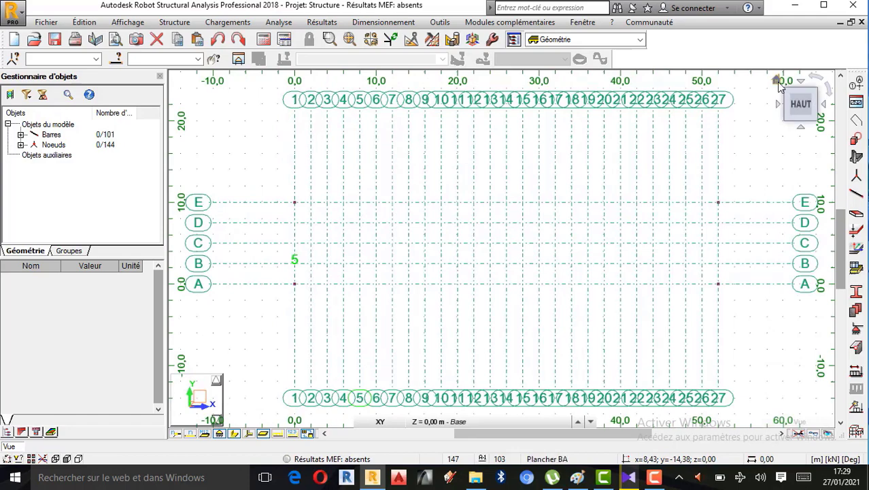
{"action": "left_click", "coordinate": [777, 81]}
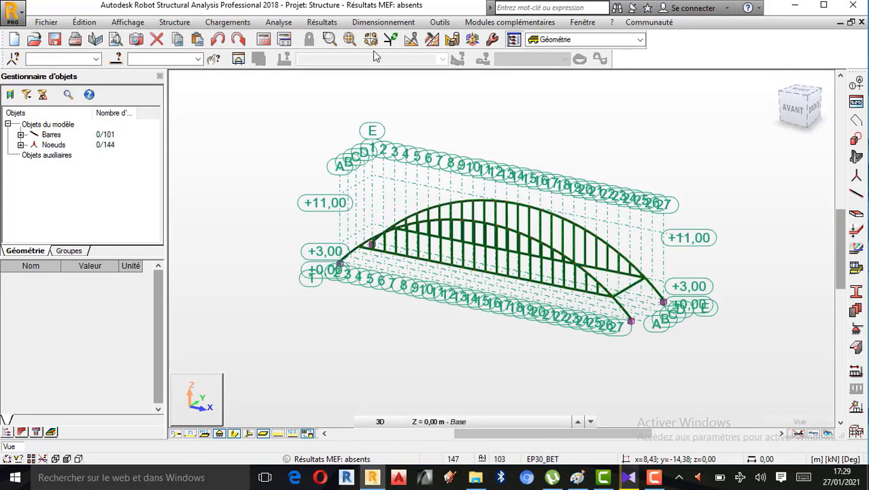
Add a second IPE 240 cross bar from 48,00; 0,00; 3,00 straight across to the opposite frame on axis E.
{"action": "scroll", "coordinate": [571, 242], "scroll_direction": "up", "scroll_amount": 1}
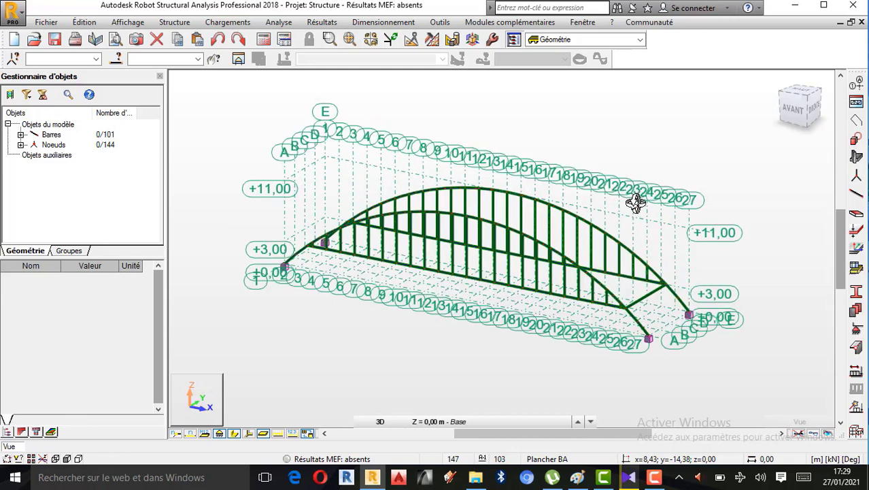
{"action": "scroll", "coordinate": [634, 281], "scroll_direction": "up", "scroll_amount": 3}
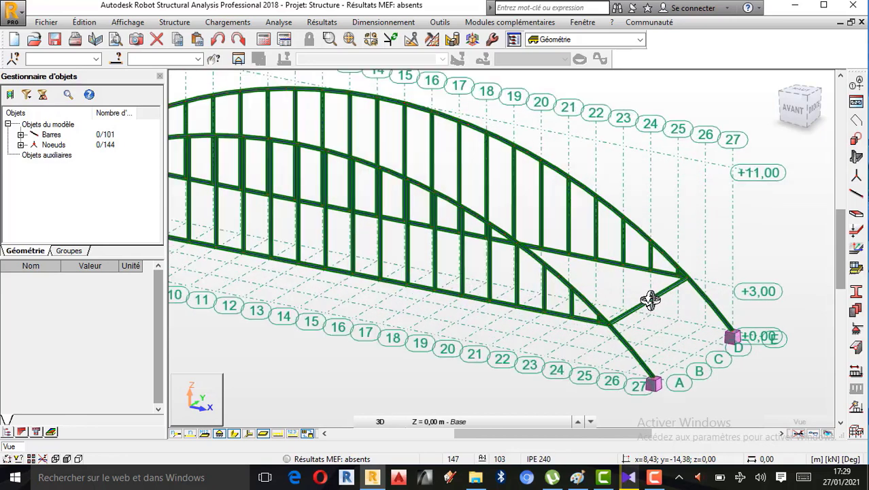
{"action": "left_click", "coordinate": [857, 194]}
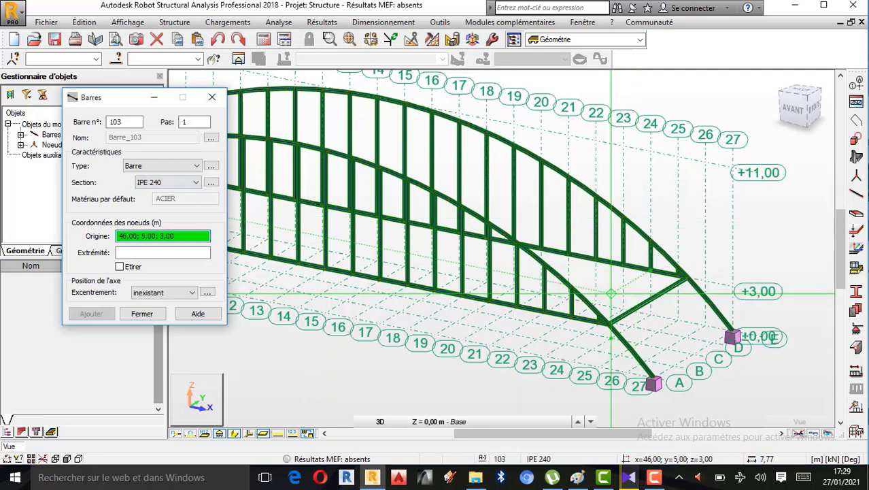
{"action": "scroll", "coordinate": [592, 328], "scroll_direction": "up", "scroll_amount": 2}
{"action": "left_click", "coordinate": [592, 329]}
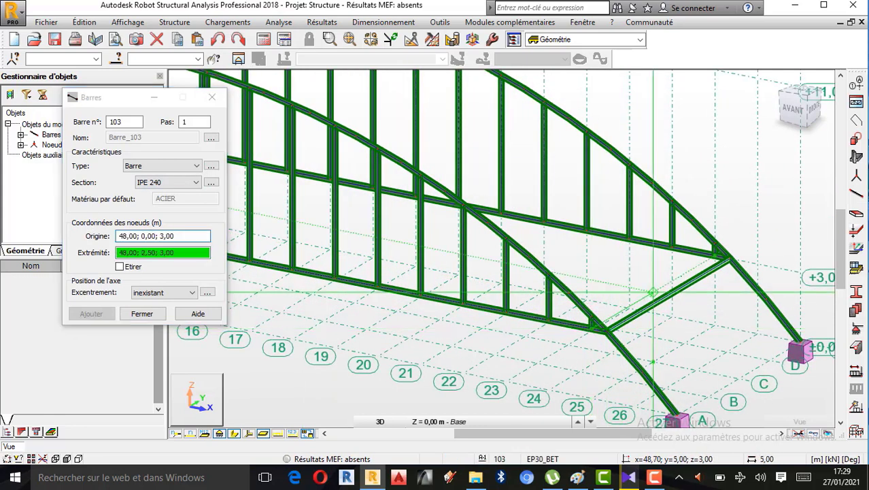
{"action": "left_click", "coordinate": [716, 257]}
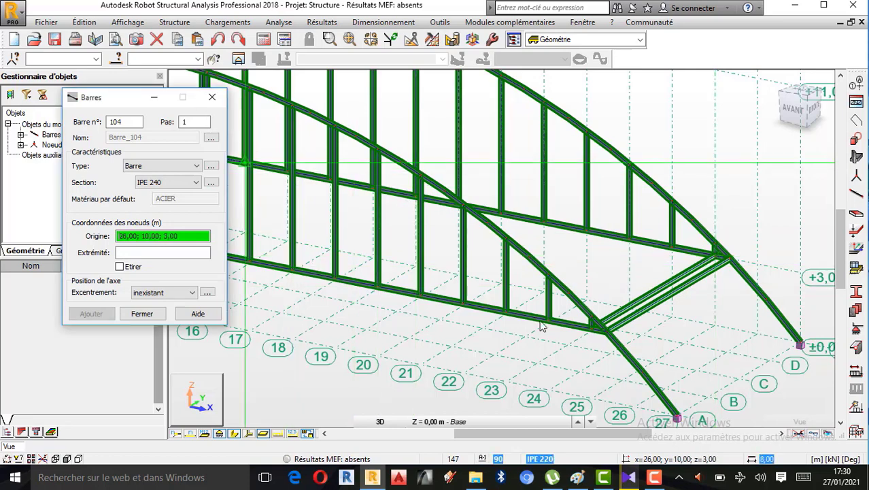
{"action": "left_click", "coordinate": [213, 99]}
Copy the cross bar at x = 48,00 with 22 repetitions along the deck by a translation of -2,00; 0,00; 0,00.
{"action": "scroll", "coordinate": [702, 346], "scroll_direction": "down", "scroll_amount": 2}
{"action": "scroll", "coordinate": [674, 346], "scroll_direction": "down", "scroll_amount": 3}
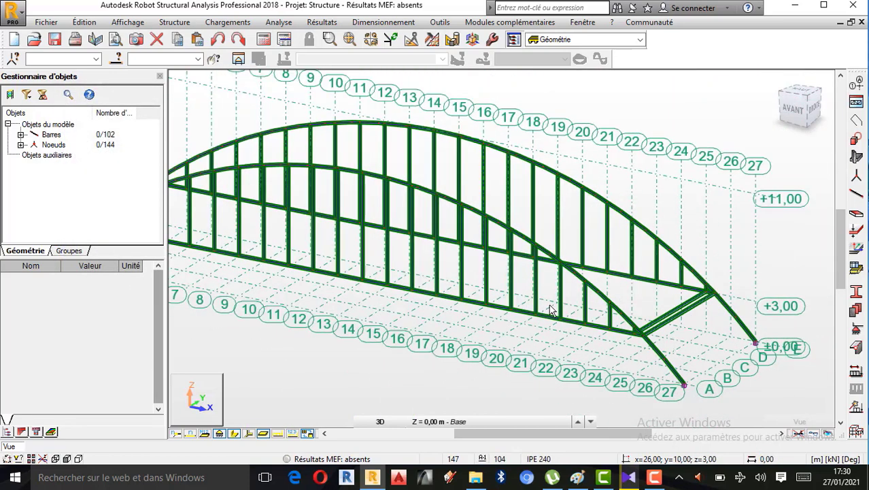
{"action": "scroll", "coordinate": [645, 317], "scroll_direction": "down", "scroll_amount": 3}
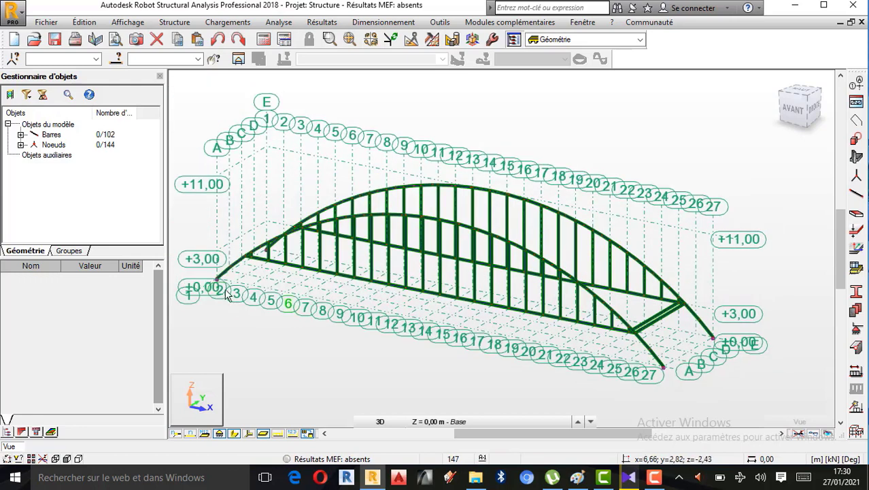
{"action": "scroll", "coordinate": [649, 293], "scroll_direction": "up", "scroll_amount": 4}
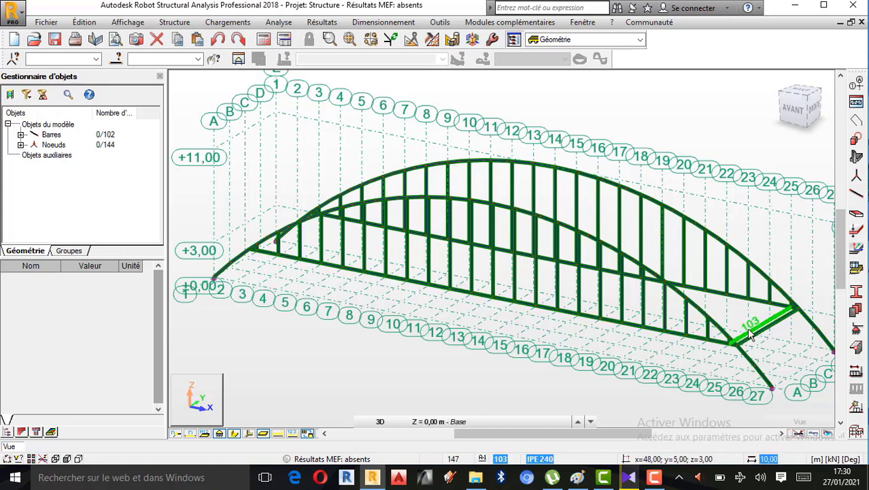
{"action": "left_click", "coordinate": [763, 346]}
{"action": "scroll", "coordinate": [741, 349], "scroll_direction": "up", "scroll_amount": 5}
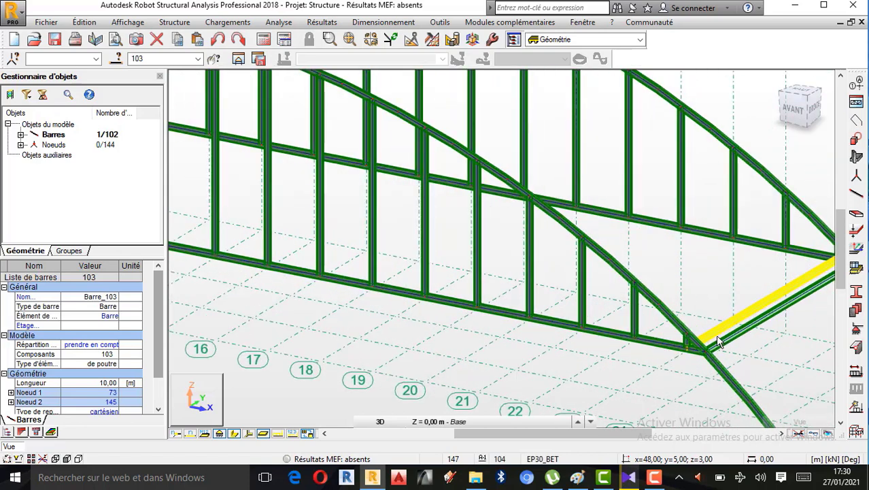
{"action": "left_click", "coordinate": [84, 22]}
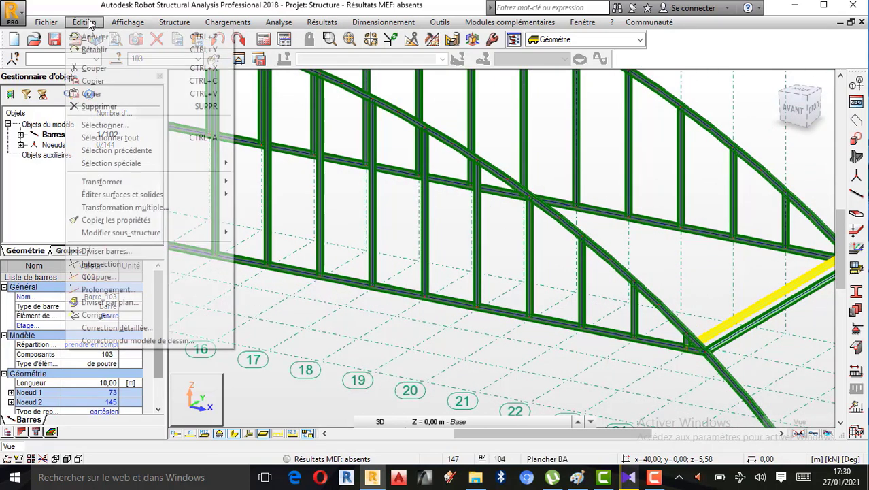
{"action": "mouse_move", "coordinate": [116, 182]}
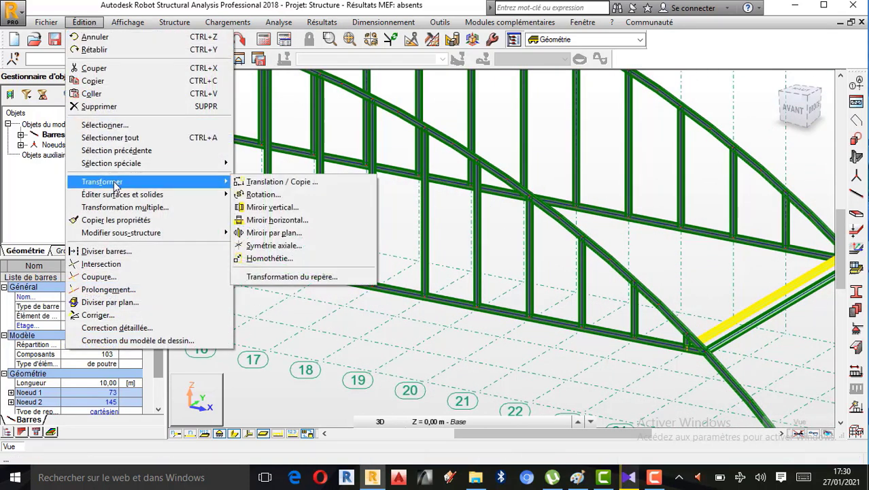
{"action": "left_click", "coordinate": [298, 183]}
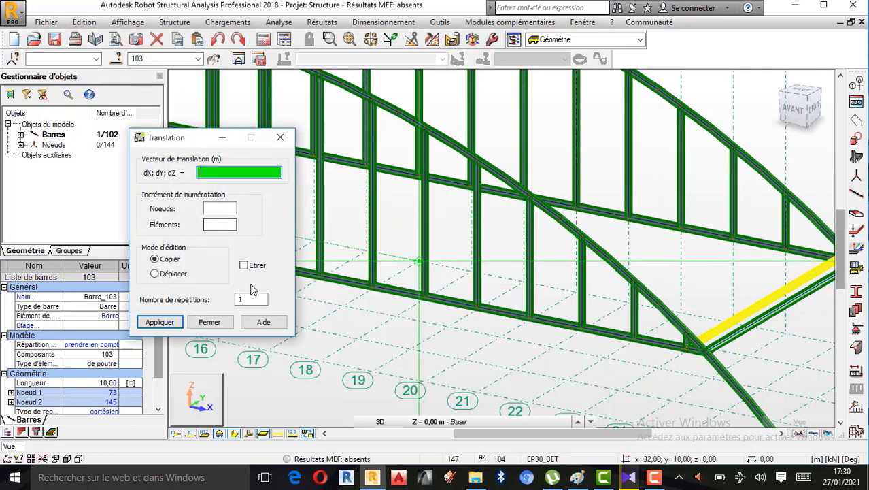
{"action": "left_click", "coordinate": [255, 299]}
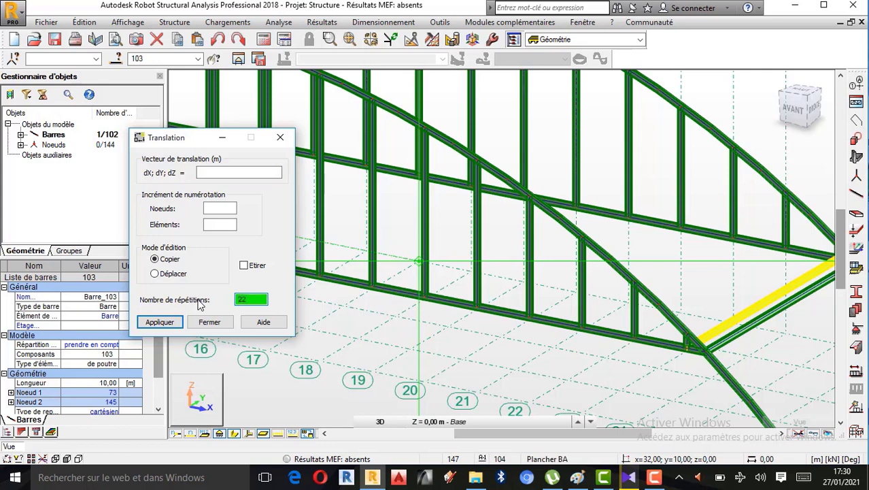
{"action": "left_click", "coordinate": [694, 358]}
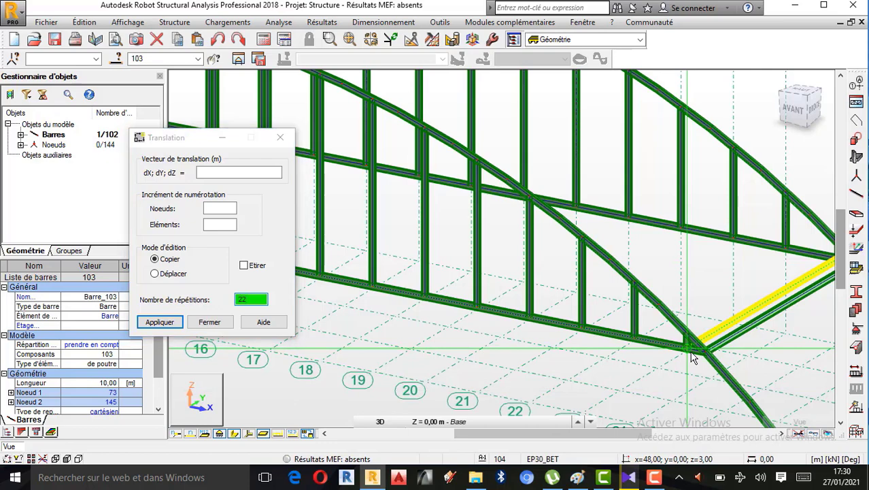
{"action": "left_click", "coordinate": [636, 340]}
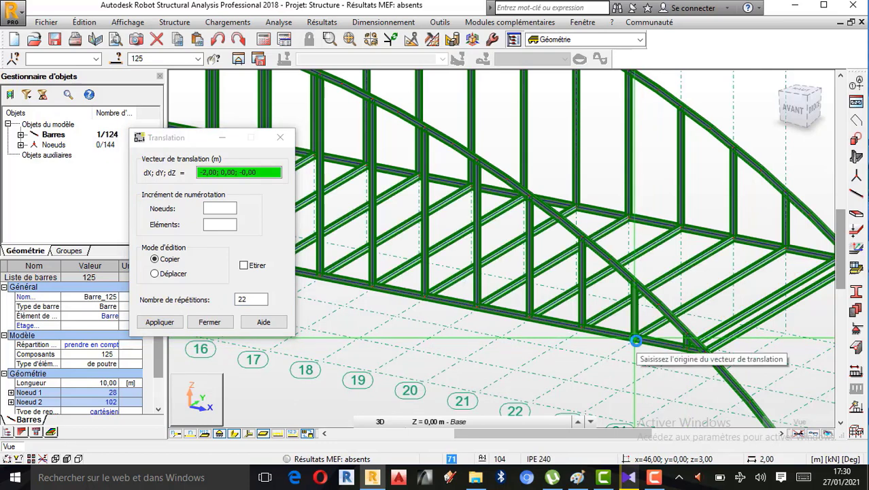
{"action": "scroll", "coordinate": [636, 347], "scroll_direction": "down", "scroll_amount": 3}
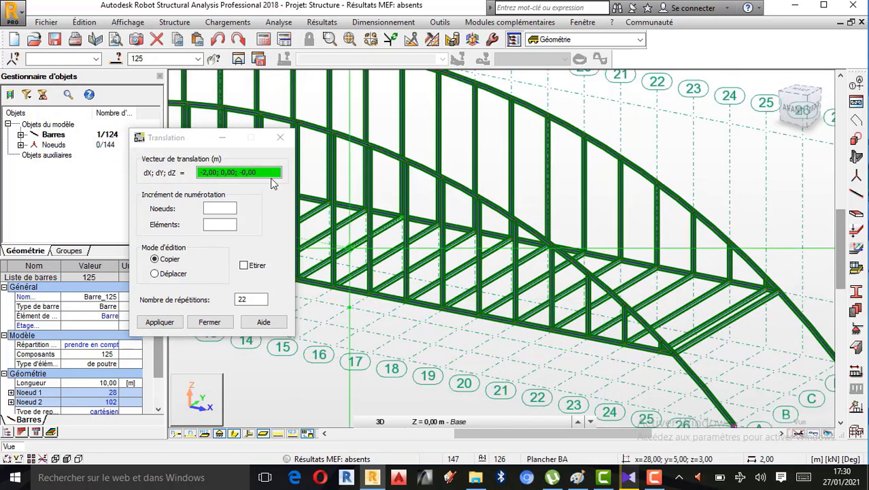
{"action": "left_click", "coordinate": [280, 143]}
Examine the copied cross bars at the start end of the deck from a rotated 3D view, and clear the selection.
{"action": "scroll", "coordinate": [304, 299], "scroll_direction": "down", "scroll_amount": 3}
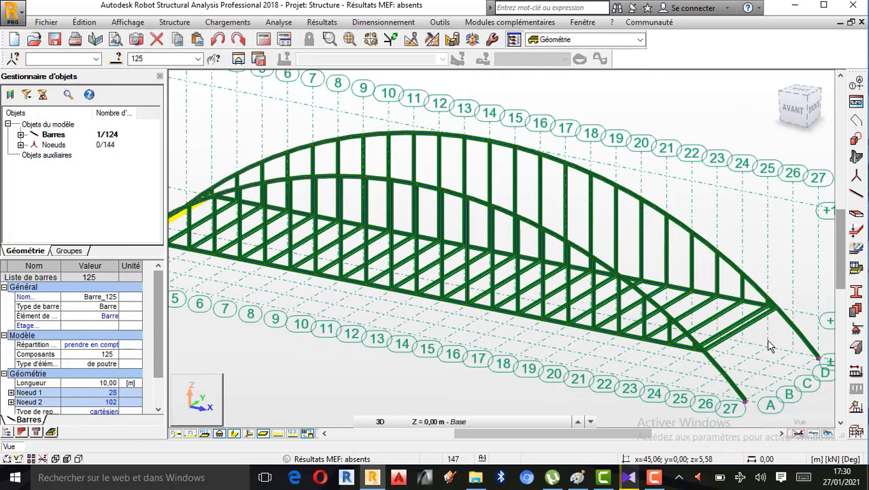
{"action": "scroll", "coordinate": [237, 253], "scroll_direction": "up", "scroll_amount": 3}
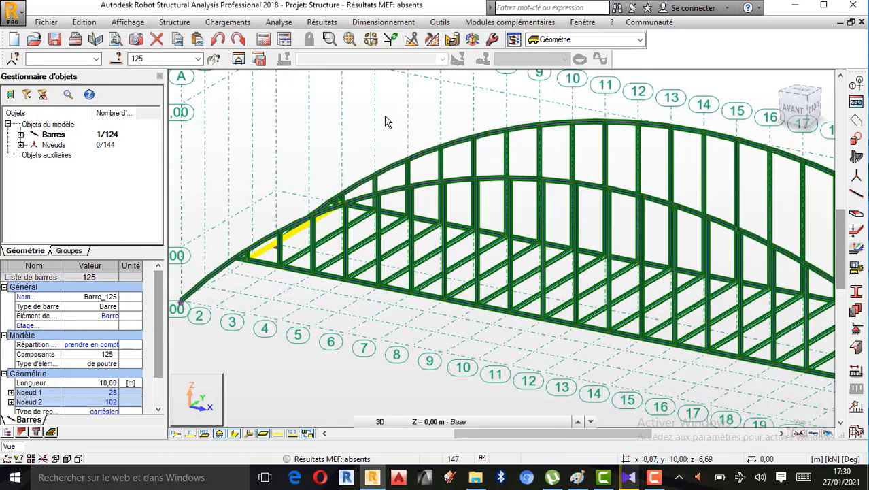
{"action": "right_click", "coordinate": [289, 119]}
{"action": "left_click", "coordinate": [376, 165]}
{"action": "left_click_drag", "start_coordinate": [377, 170], "coordinate": [192, 134]}
{"action": "scroll", "coordinate": [190, 134], "scroll_direction": "up", "scroll_amount": 2}
{"action": "right_click", "coordinate": [193, 130]}
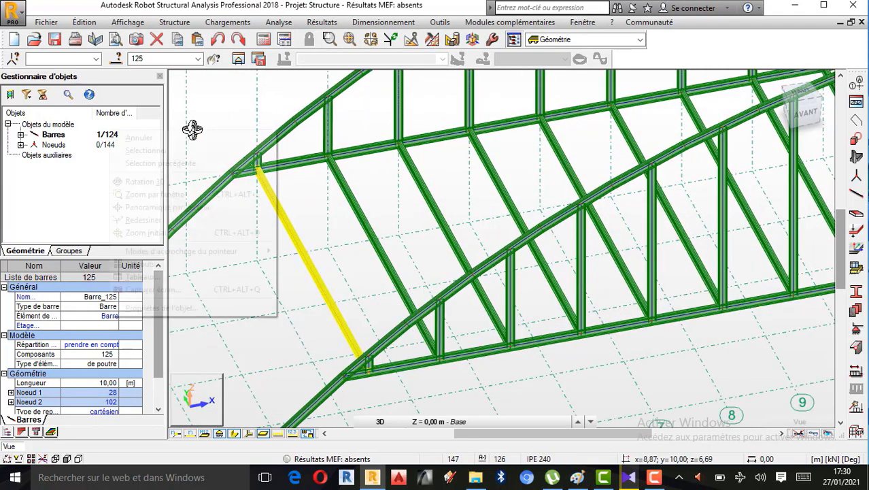
{"action": "left_click", "coordinate": [185, 136]}
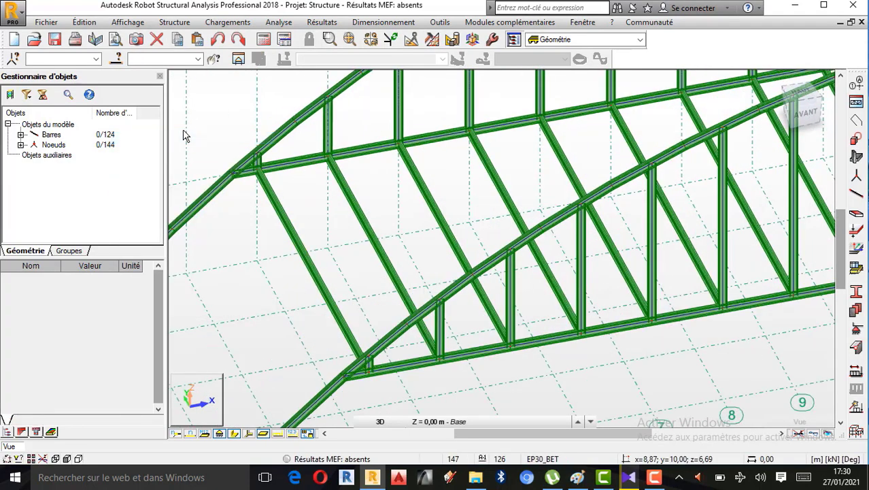
Copy the cross bar at x = 4,00 to the end node of the lower chord by a translation of -0,70; 0,00; 0,00, and clear the selection.
{"action": "left_click", "coordinate": [278, 208]}
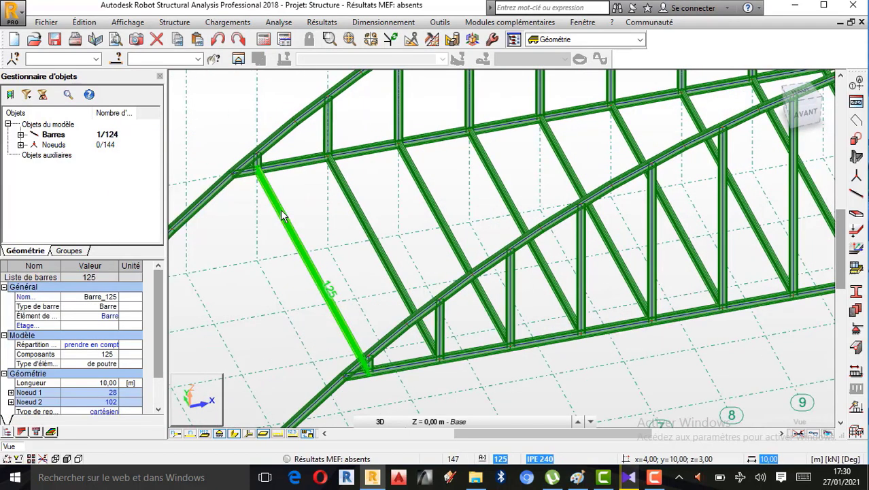
{"action": "left_click", "coordinate": [79, 22]}
{"action": "mouse_move", "coordinate": [102, 182]}
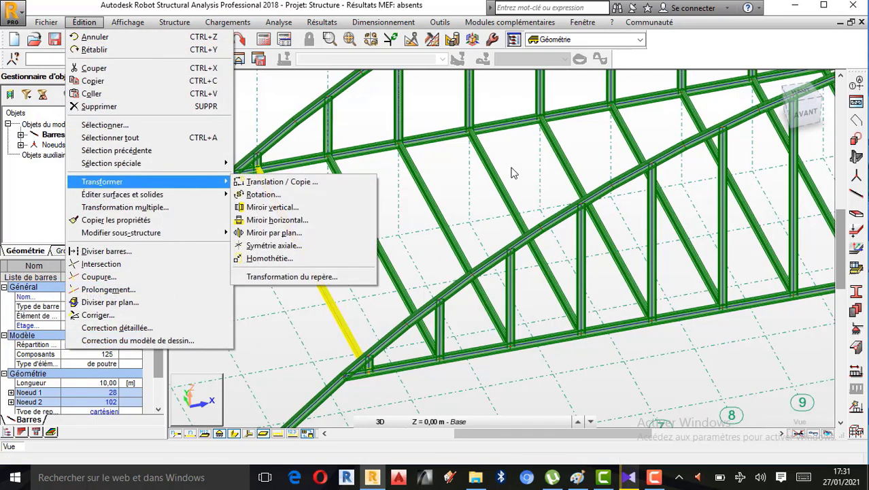
{"action": "left_click", "coordinate": [262, 182]}
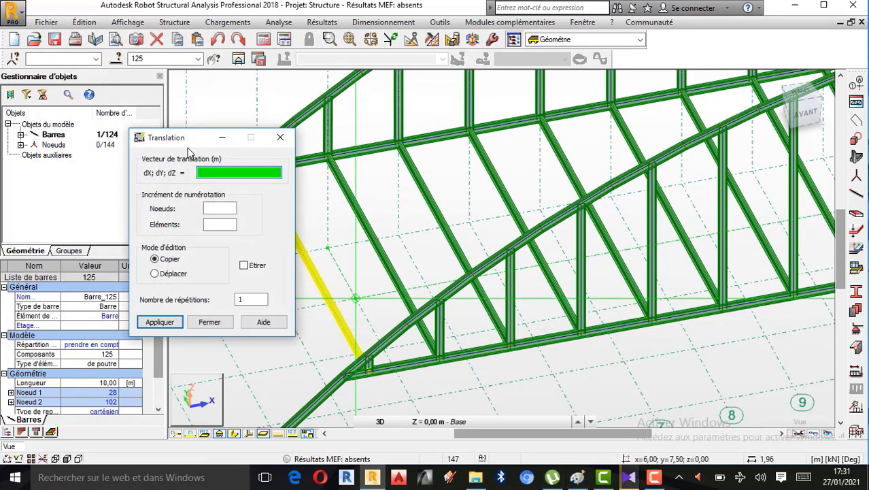
{"action": "left_click_drag", "start_coordinate": [191, 138], "coordinate": [85, 127]}
{"action": "scroll", "coordinate": [252, 187], "scroll_direction": "up", "scroll_amount": 3}
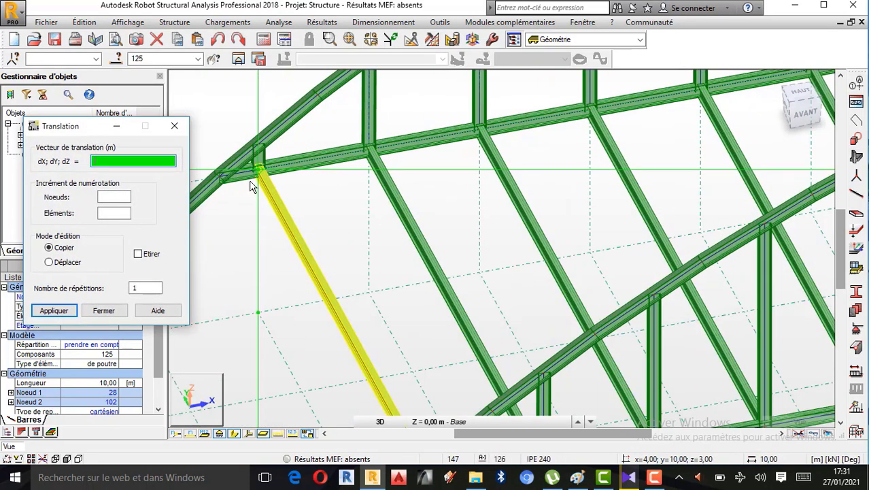
{"action": "scroll", "coordinate": [253, 182], "scroll_direction": "up", "scroll_amount": 1}
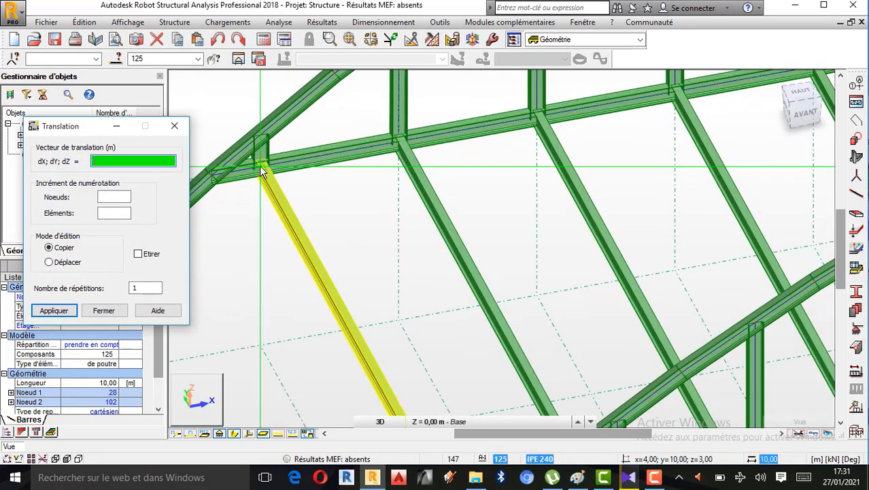
{"action": "left_click", "coordinate": [263, 171]}
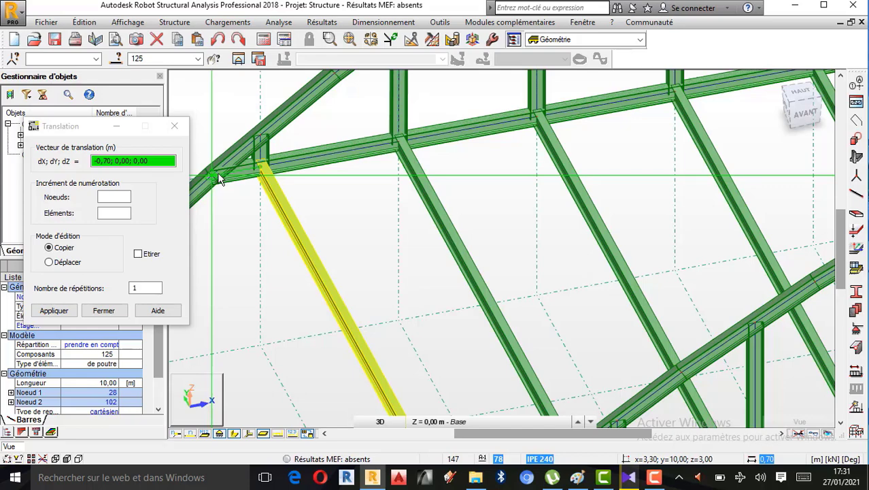
{"action": "left_click", "coordinate": [217, 172]}
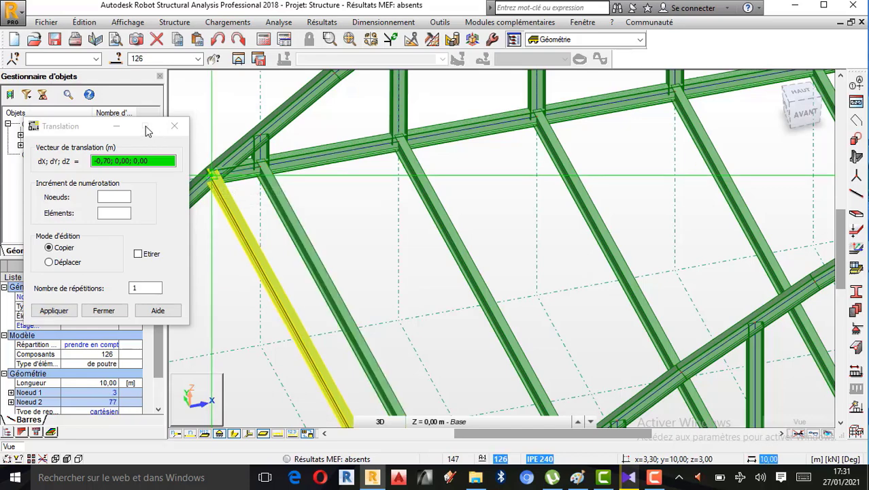
{"action": "left_click", "coordinate": [175, 126]}
{"action": "left_click", "coordinate": [334, 222]}
{"action": "scroll", "coordinate": [328, 228], "scroll_direction": "down", "scroll_amount": 3}
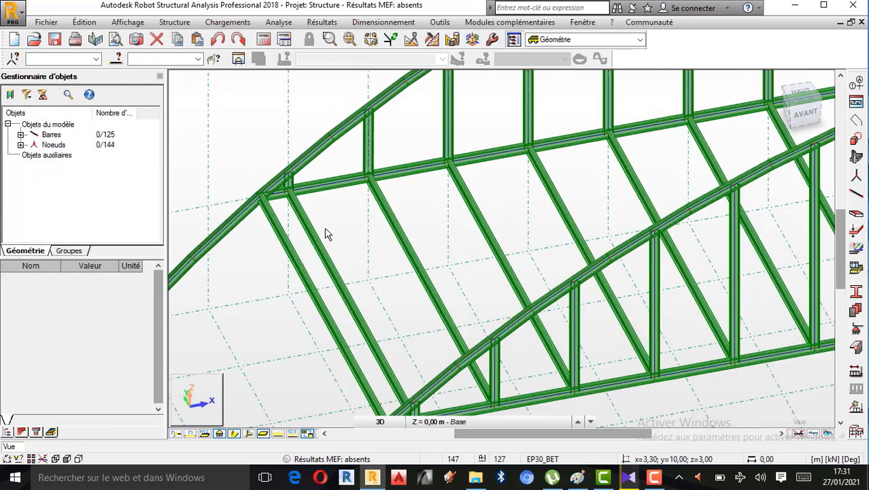
Display the support symbols at the arch feet in a rotated 3D view of the whole footbridge.
{"action": "scroll", "coordinate": [325, 234], "scroll_direction": "down", "scroll_amount": 5}
{"action": "right_click", "coordinate": [284, 150]}
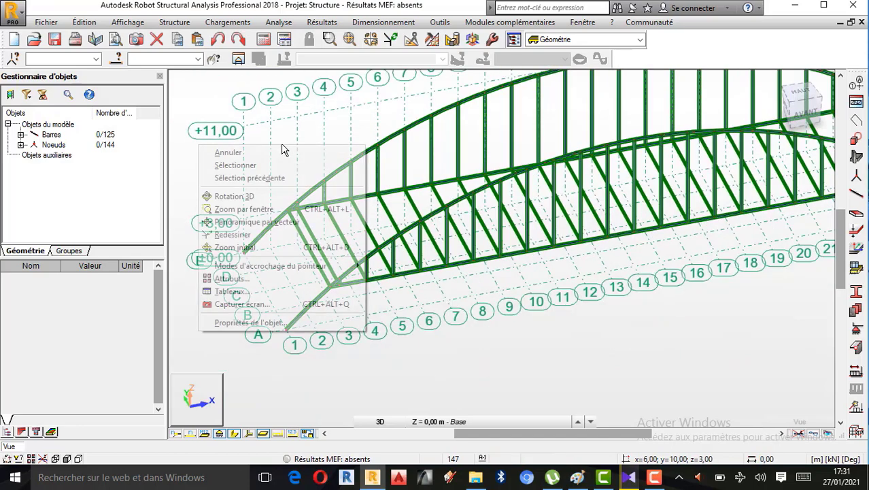
{"action": "left_click", "coordinate": [241, 198]}
{"action": "scroll", "coordinate": [351, 226], "scroll_direction": "down", "scroll_amount": 1}
{"action": "left_click_drag", "start_coordinate": [490, 284], "coordinate": [546, 271]}
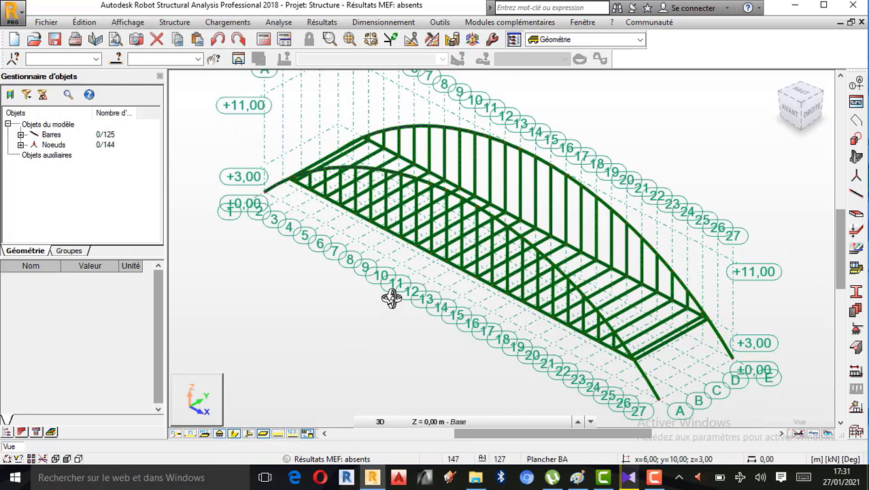
{"action": "left_click_drag", "start_coordinate": [389, 295], "coordinate": [377, 317]}
{"action": "left_click", "coordinate": [219, 434]}
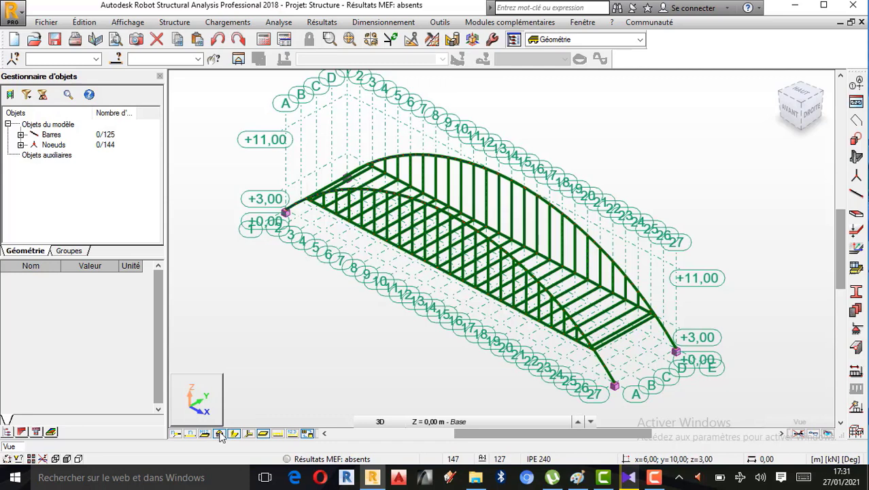
{"action": "scroll", "coordinate": [333, 371], "scroll_direction": "down", "scroll_amount": 2}
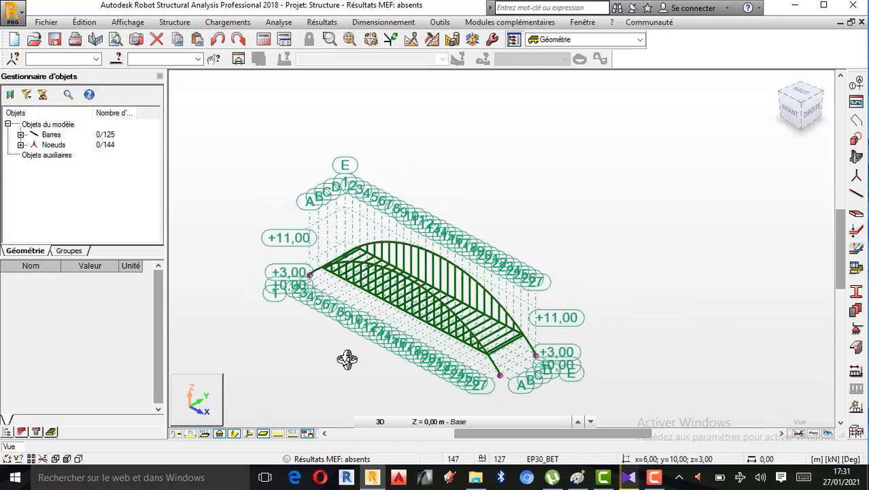
{"action": "left_click", "coordinate": [221, 434]}
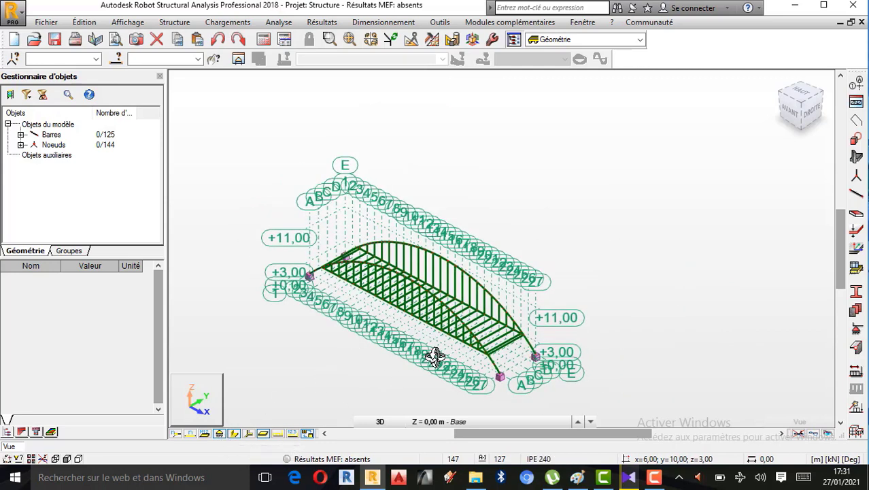
Examine the deck, cross bars and supports in the rotated 3D view, and return to selection mode.
{"action": "scroll", "coordinate": [434, 356], "scroll_direction": "up", "scroll_amount": 3}
{"action": "scroll", "coordinate": [661, 216], "scroll_direction": "down", "scroll_amount": 1}
{"action": "scroll", "coordinate": [513, 305], "scroll_direction": "up", "scroll_amount": 1}
{"action": "scroll", "coordinate": [659, 256], "scroll_direction": "down", "scroll_amount": 1}
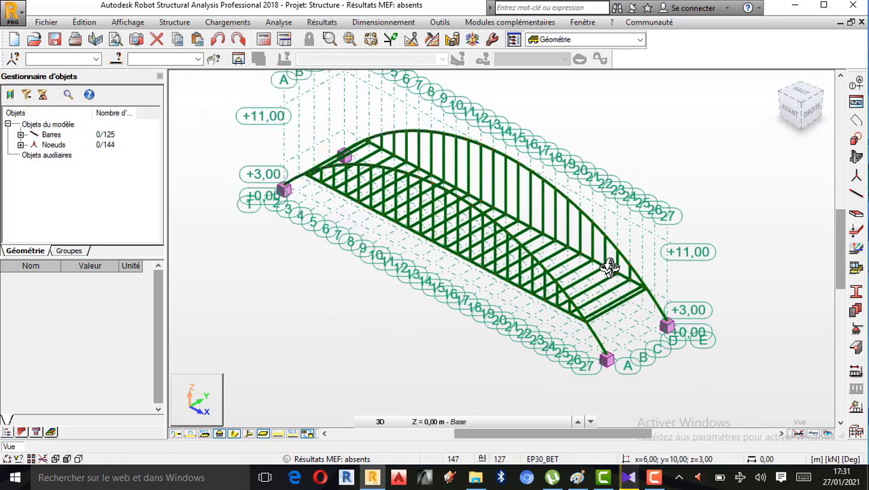
{"action": "scroll", "coordinate": [431, 261], "scroll_direction": "up", "scroll_amount": 1}
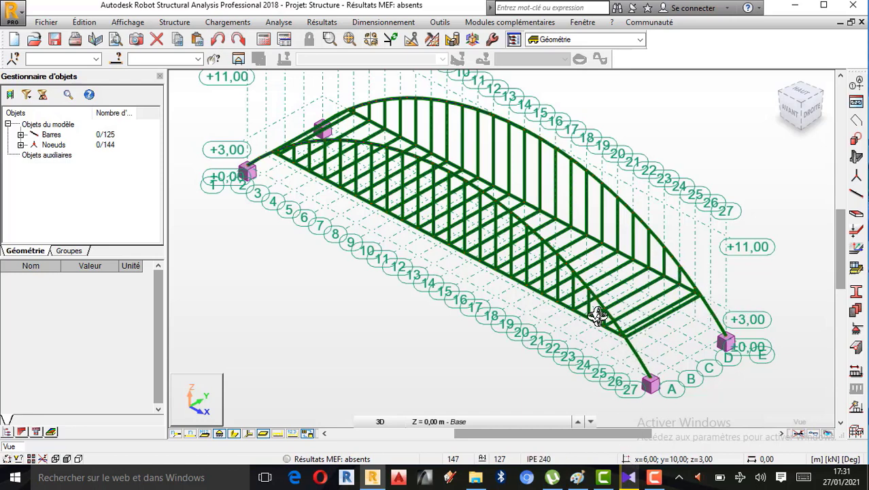
{"action": "right_click", "coordinate": [264, 351]}
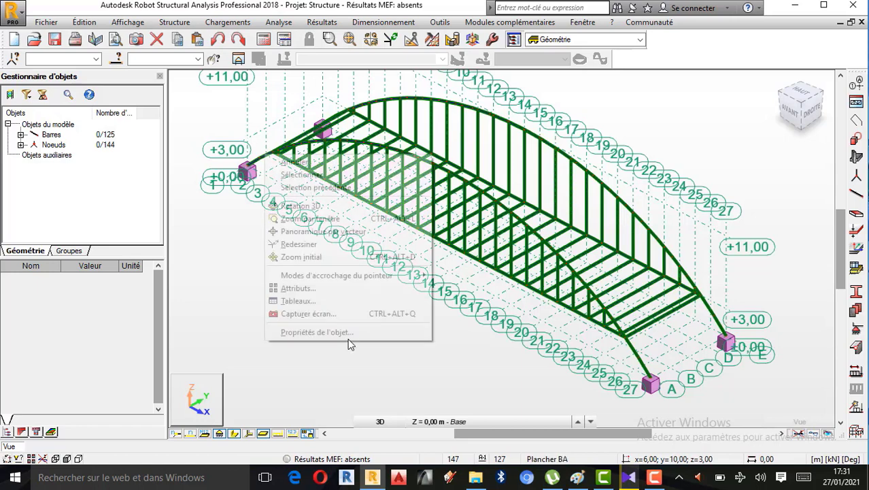
{"action": "left_click", "coordinate": [293, 170]}
{"action": "scroll", "coordinate": [680, 340], "scroll_direction": "up", "scroll_amount": 1}
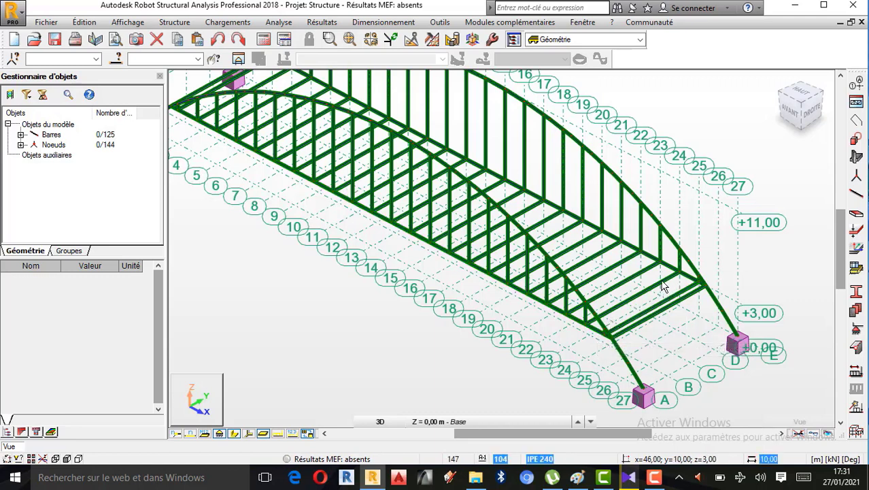
{"action": "left_click", "coordinate": [96, 24]}
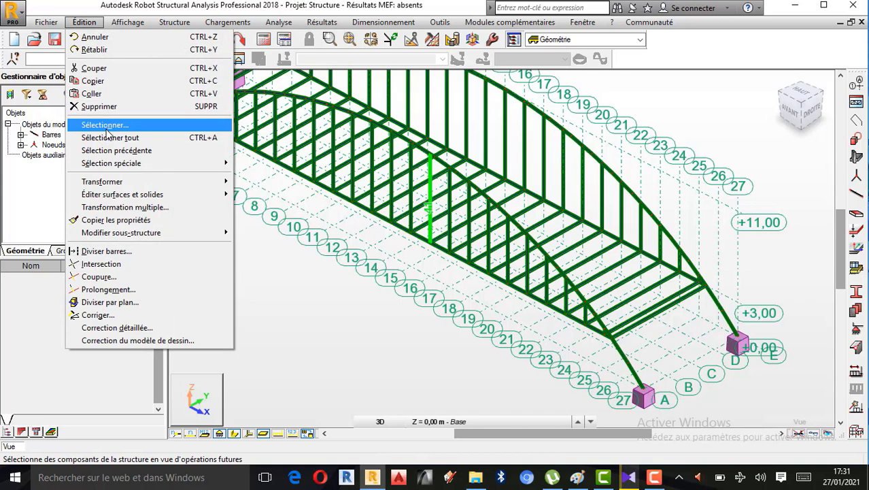
{"action": "mouse_move", "coordinate": [129, 182]}
{"action": "left_click", "coordinate": [342, 182]}
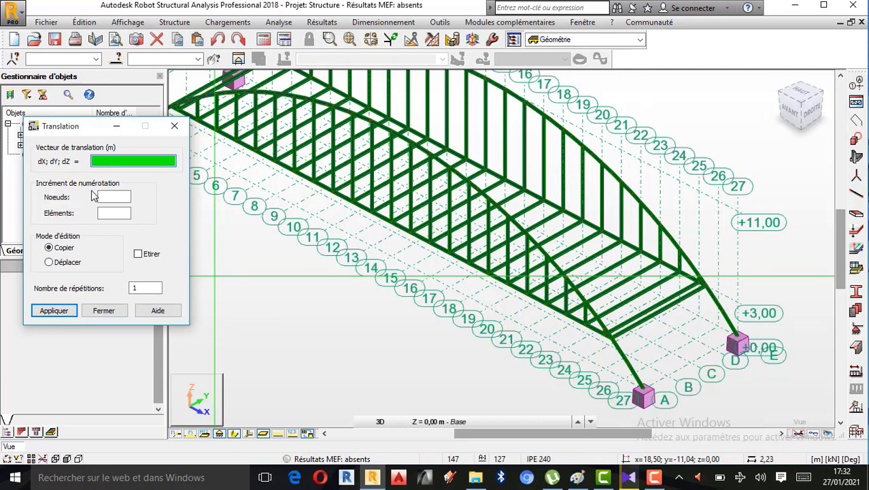
{"action": "left_click", "coordinate": [379, 429]}
{"action": "left_click", "coordinate": [380, 378]}
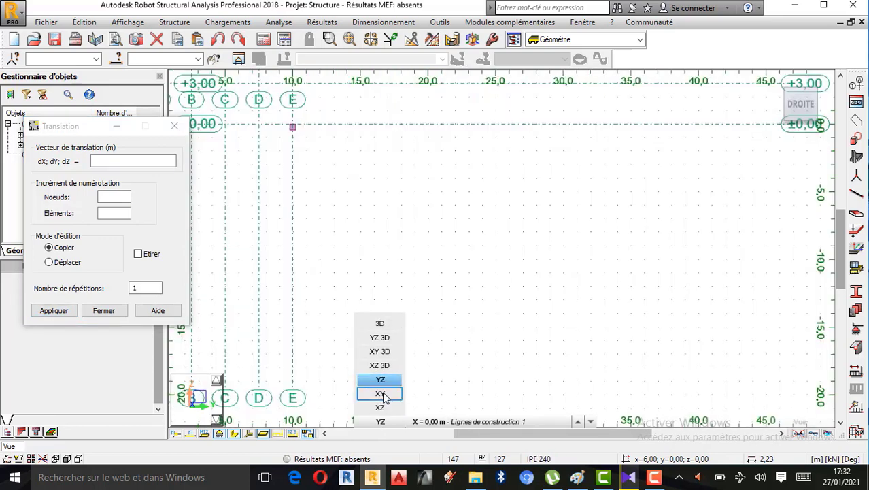
{"action": "left_click", "coordinate": [380, 393]}
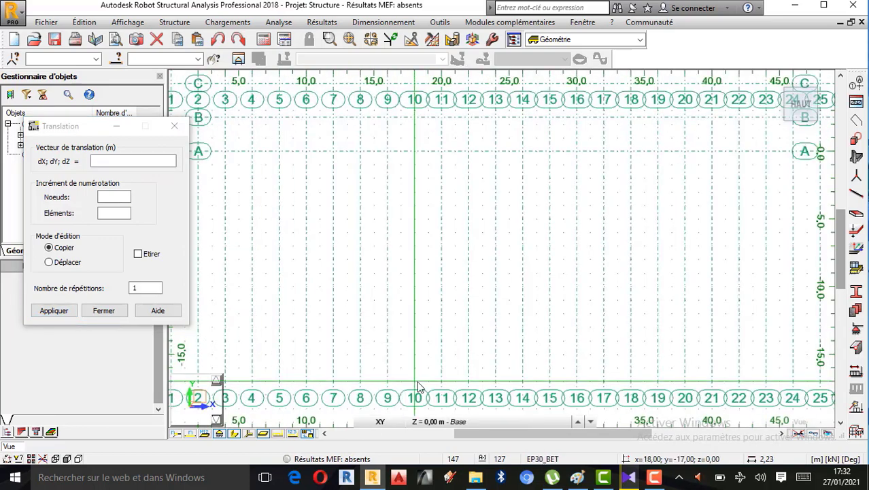
{"action": "scroll", "coordinate": [419, 387], "scroll_direction": "down", "scroll_amount": 3}
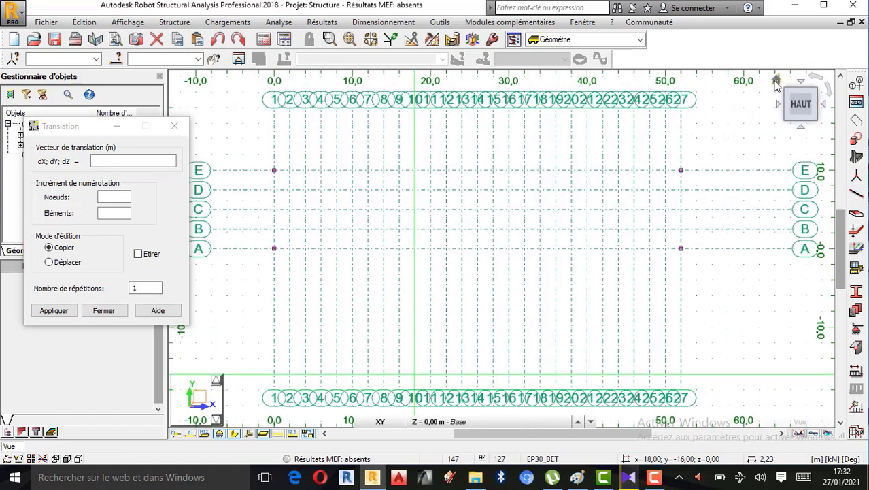
{"action": "left_click", "coordinate": [778, 80]}
{"action": "middle_click_drag", "start_coordinate": [639, 234], "coordinate": [559, 295]}
{"action": "scroll", "coordinate": [556, 302], "scroll_direction": "up", "scroll_amount": 5}
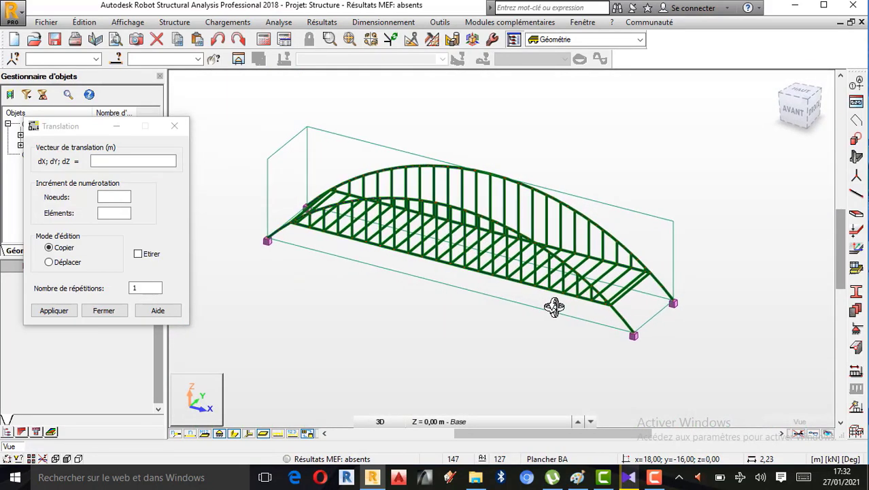
{"action": "scroll", "coordinate": [583, 282], "scroll_direction": "up", "scroll_amount": 2}
{"action": "scroll", "coordinate": [660, 310], "scroll_direction": "down", "scroll_amount": 2}
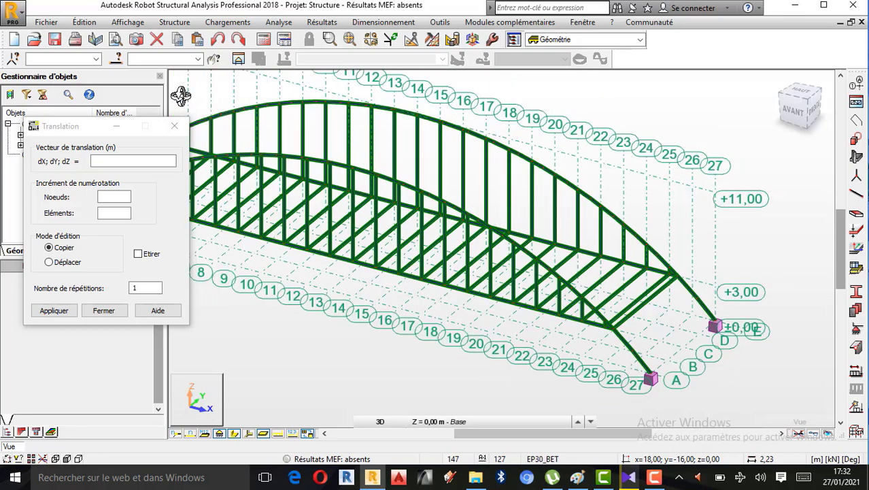
{"action": "left_click", "coordinate": [175, 128]}
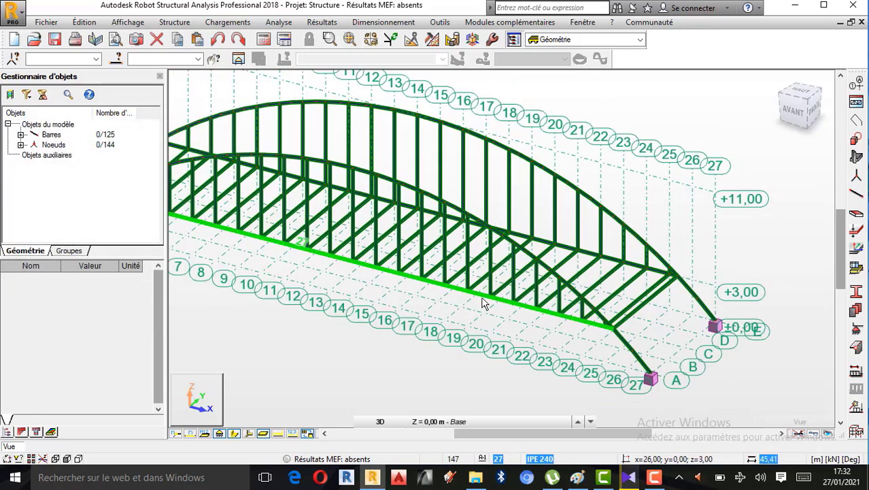
Select the IPE 240 lower chord on axis A and open the translation settings for copying it.
{"action": "left_click", "coordinate": [484, 302]}
{"action": "scroll", "coordinate": [612, 347], "scroll_direction": "down", "scroll_amount": 2}
{"action": "scroll", "coordinate": [231, 150], "scroll_direction": "up", "scroll_amount": 2}
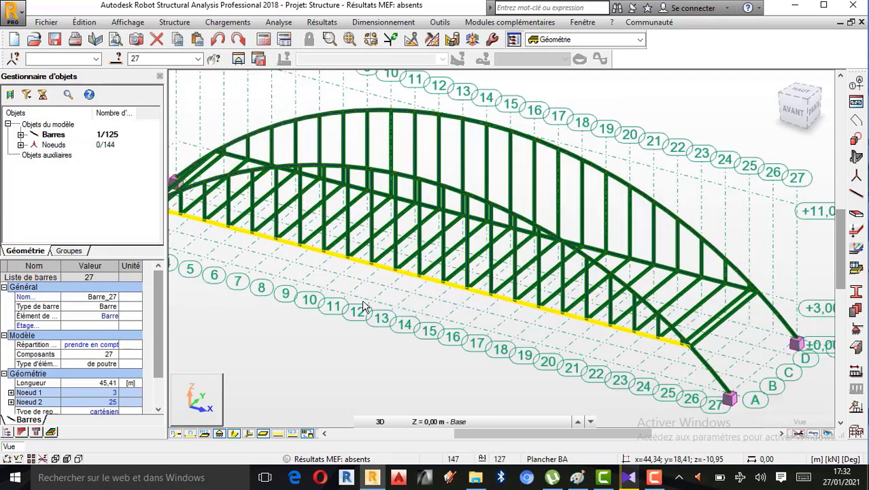
{"action": "left_click", "coordinate": [84, 22]}
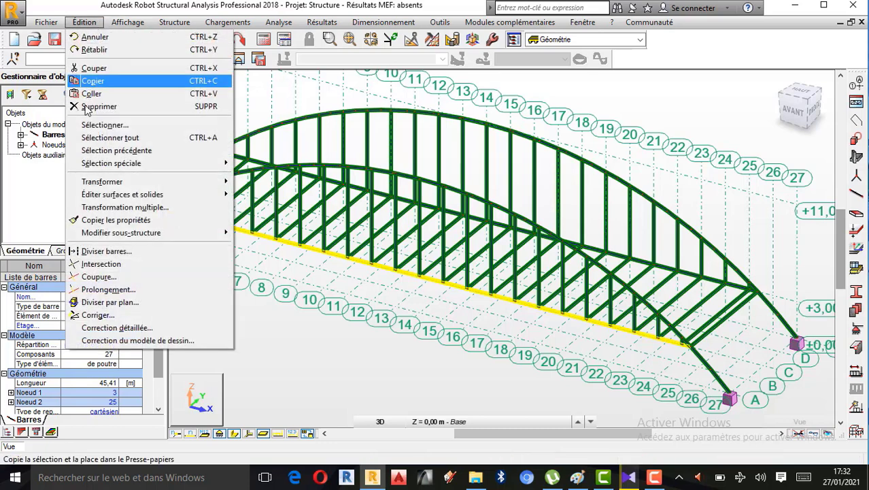
{"action": "mouse_move", "coordinate": [102, 183]}
{"action": "left_click", "coordinate": [283, 185]}
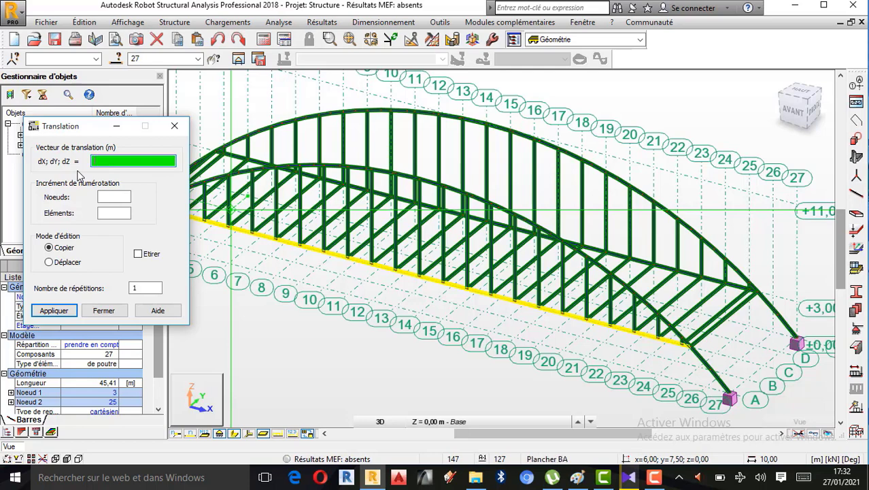
Switch to Paint, sketch an arrow marked 0, a vertical line marked Z and a labelled slanted line on the footbridge drawing, and return to Robot.
{"action": "left_click", "coordinate": [577, 478]}
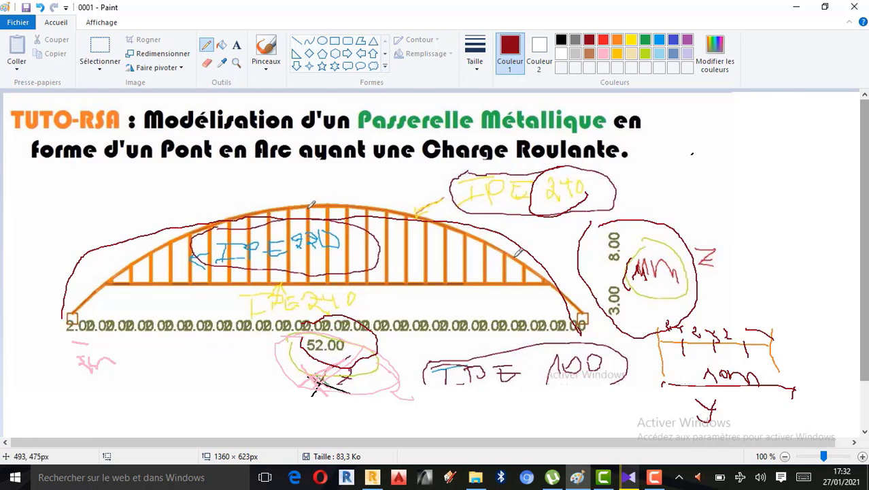
{"action": "left_click_drag", "start_coordinate": [251, 403], "coordinate": [406, 430]}
{"action": "mouse_move", "coordinate": [368, 404]}
{"action": "left_mouse_down"}
{"action": "mouse_move", "coordinate": [405, 429]}
{"action": "mouse_move", "coordinate": [438, 409]}
{"action": "mouse_move", "coordinate": [422, 402]}
{"action": "left_mouse_up"}
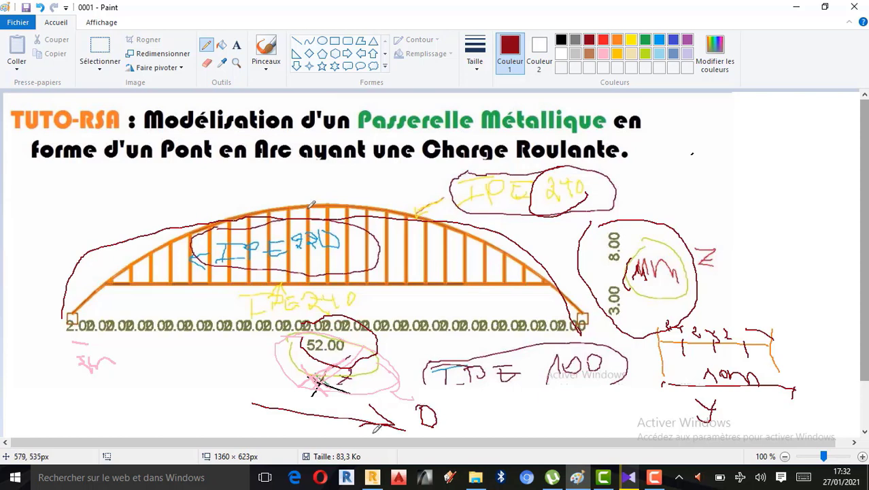
{"action": "left_click_drag", "start_coordinate": [612, 431], "coordinate": [623, 331]}
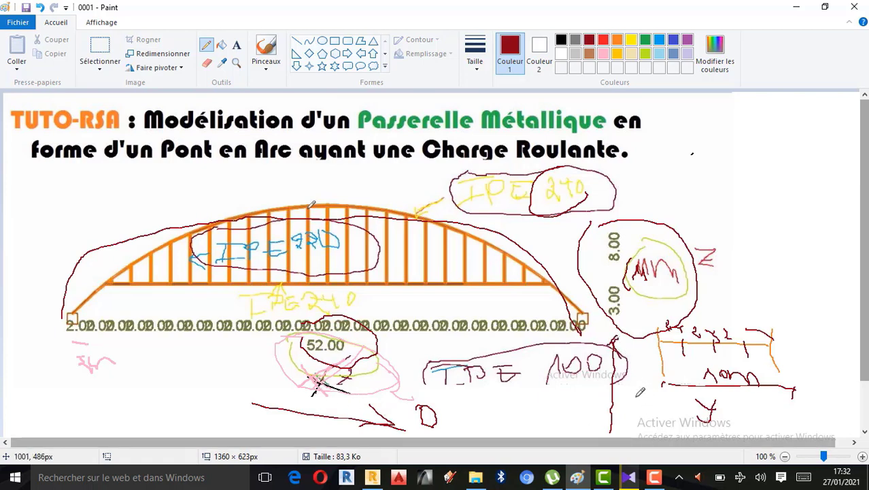
{"action": "mouse_move", "coordinate": [623, 390]}
{"action": "left_mouse_down"}
{"action": "mouse_move", "coordinate": [633, 387]}
{"action": "mouse_move", "coordinate": [640, 413]}
{"action": "left_mouse_up"}
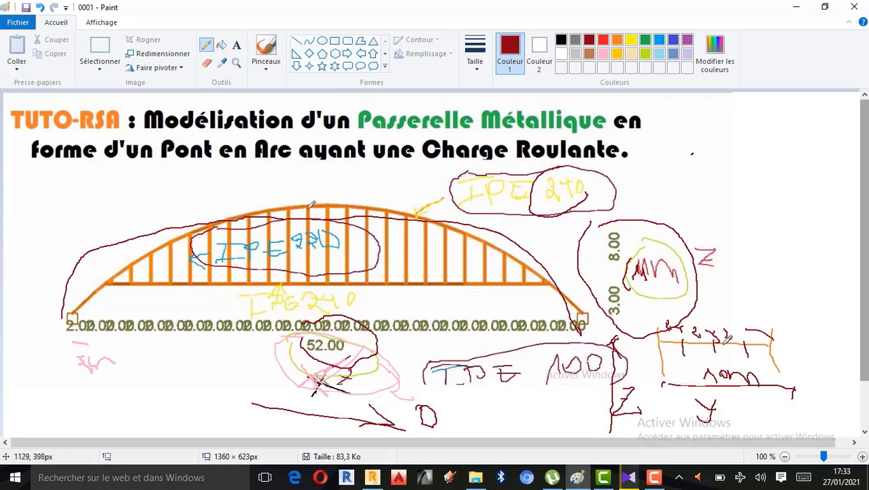
{"action": "left_click_drag", "start_coordinate": [711, 314], "coordinate": [798, 263]}
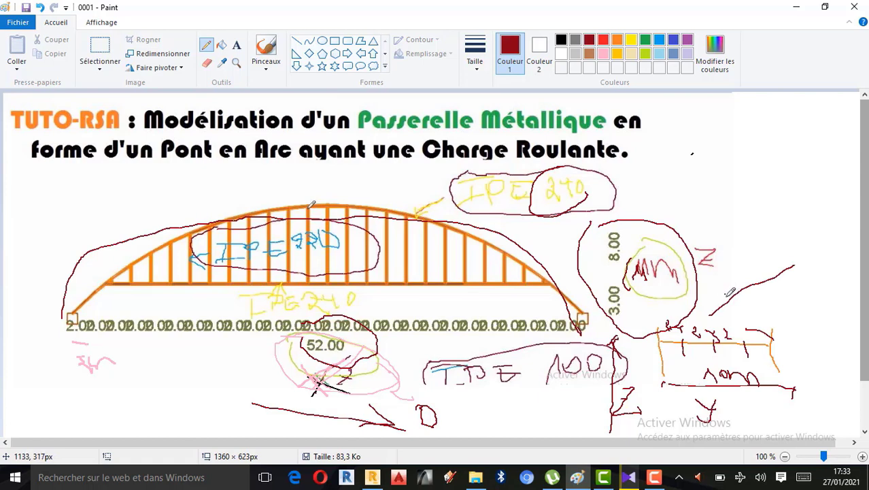
{"action": "left_click_drag", "start_coordinate": [726, 296], "coordinate": [732, 308]}
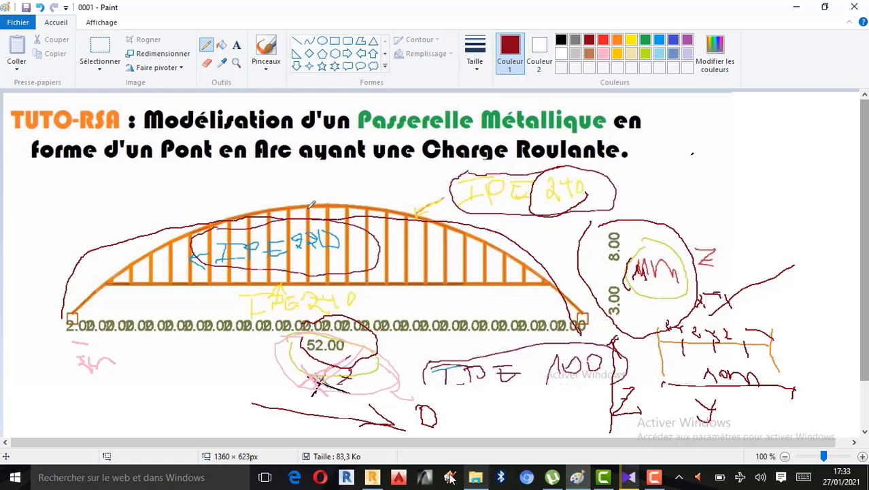
{"action": "left_click", "coordinate": [367, 478]}
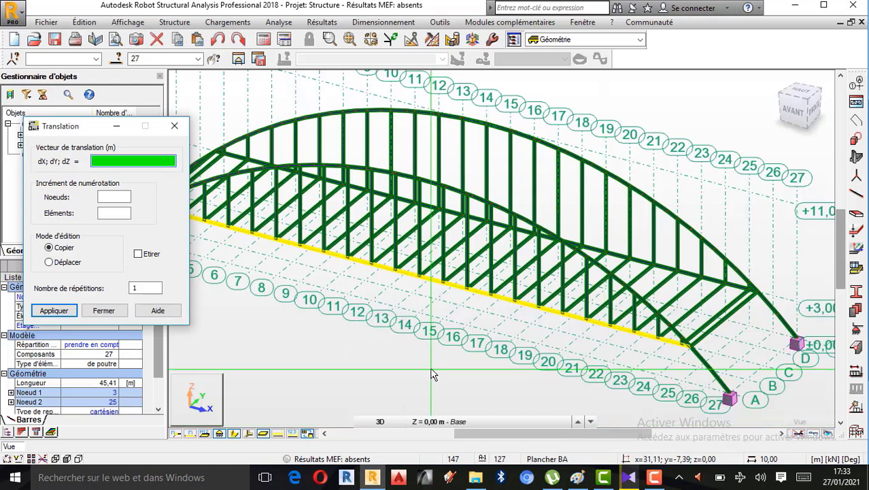
Try copying the selected lower chord on axis A once with translation vector 0;2.5;0, and undo the copy.
{"action": "scroll", "coordinate": [303, 345], "scroll_direction": "up", "scroll_amount": 2}
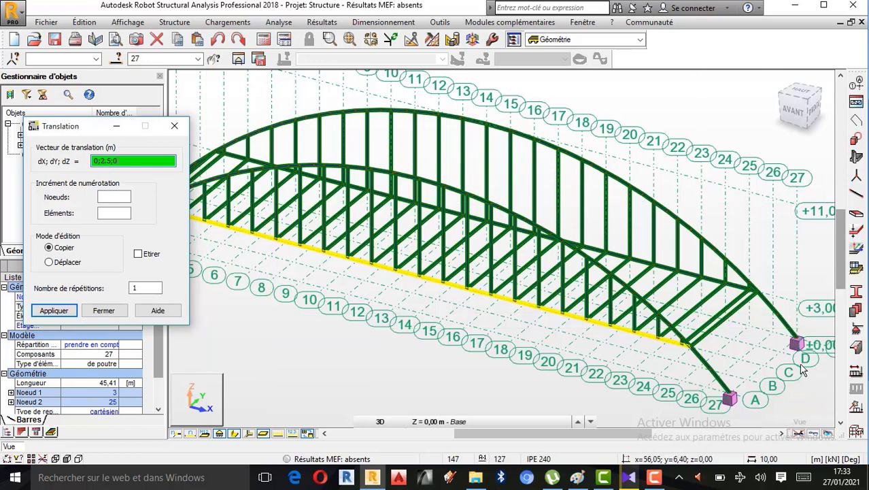
{"action": "scroll", "coordinate": [792, 371], "scroll_direction": "up", "scroll_amount": 5}
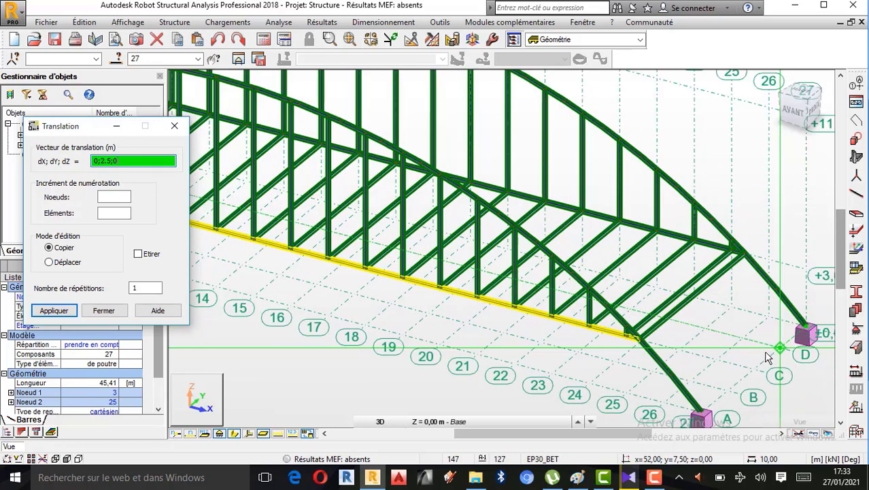
{"action": "scroll", "coordinate": [599, 343], "scroll_direction": "up", "scroll_amount": 1}
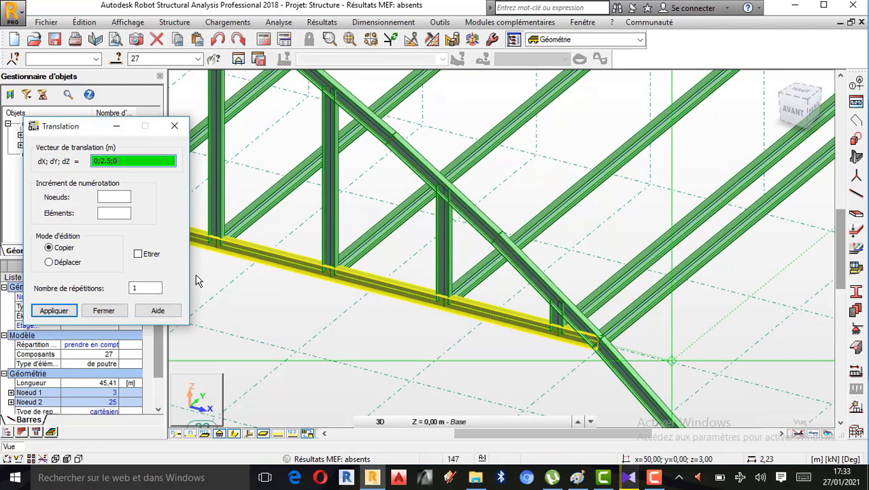
{"action": "left_click", "coordinate": [63, 311]}
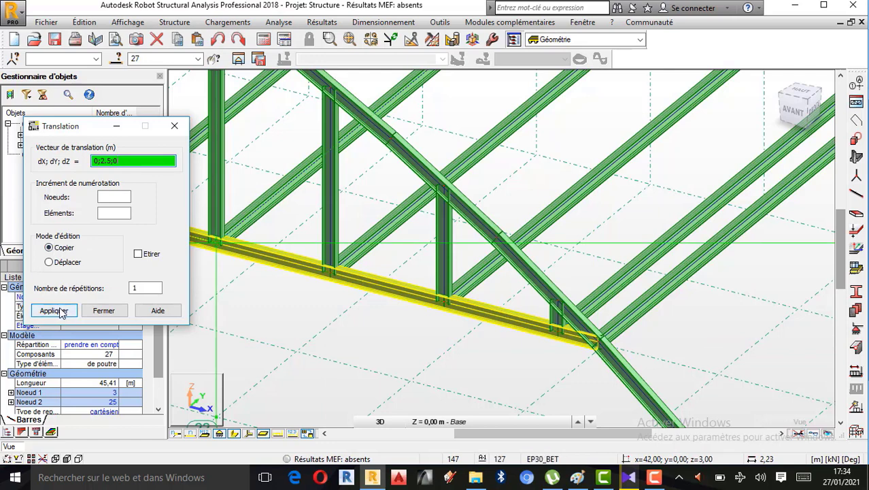
{"action": "left_click", "coordinate": [60, 311]}
{"action": "scroll", "coordinate": [493, 322], "scroll_direction": "down", "scroll_amount": 1}
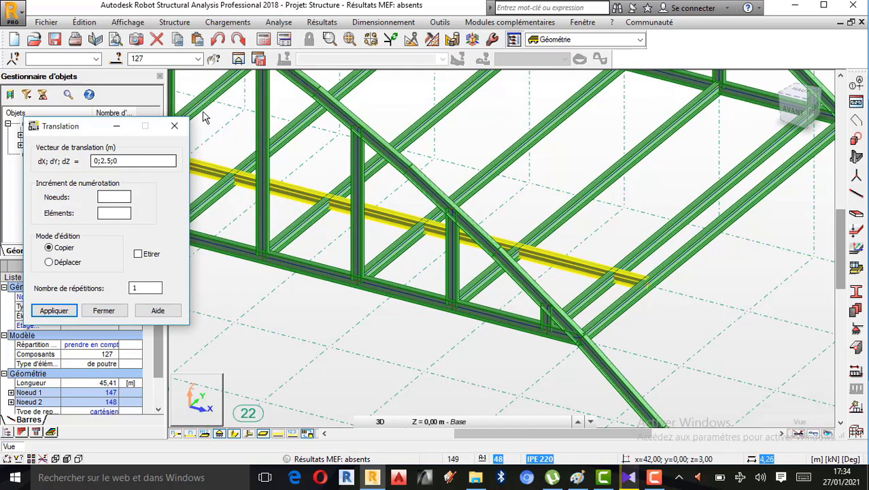
{"action": "left_click", "coordinate": [218, 42]}
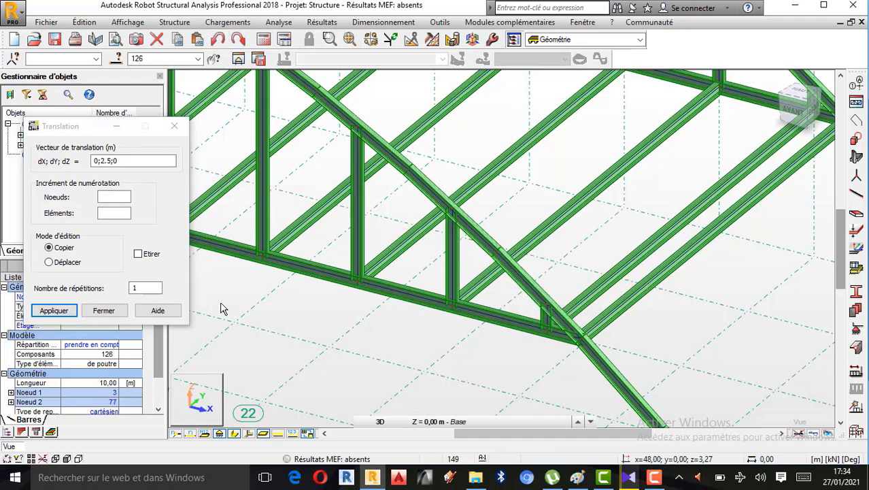
Try to copy the selected end cross bar with translation vector 0;2.5;0 and 3 repetitions.
{"action": "double_click", "coordinate": [131, 289]}
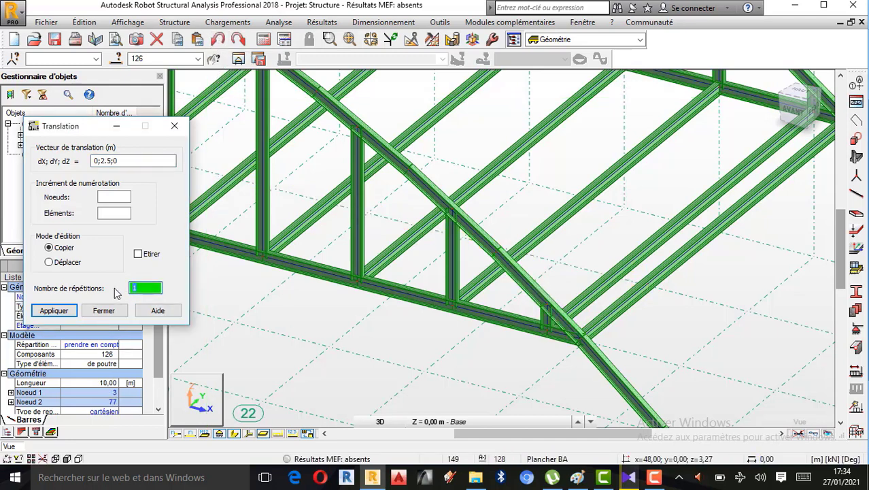
{"action": "left_click", "coordinate": [655, 477]}
{"action": "left_click", "coordinate": [821, 432]}
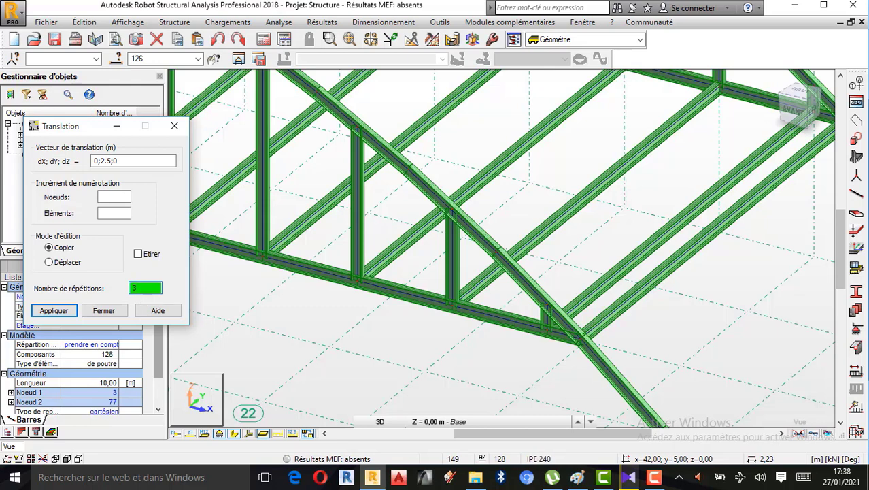
{"action": "scroll", "coordinate": [722, 139], "scroll_direction": "down", "scroll_amount": 1}
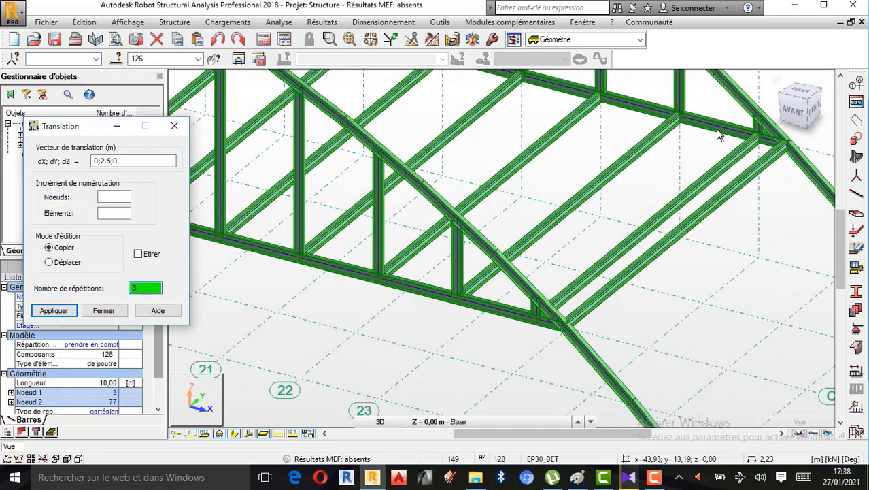
{"action": "left_click", "coordinate": [46, 311]}
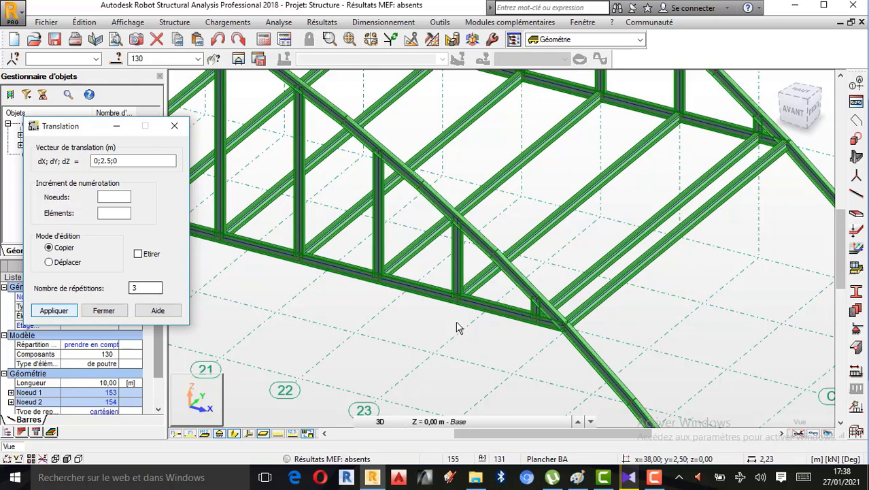
{"action": "scroll", "coordinate": [499, 328], "scroll_direction": "down", "scroll_amount": 3}
{"action": "scroll", "coordinate": [612, 321], "scroll_direction": "down", "scroll_amount": 2}
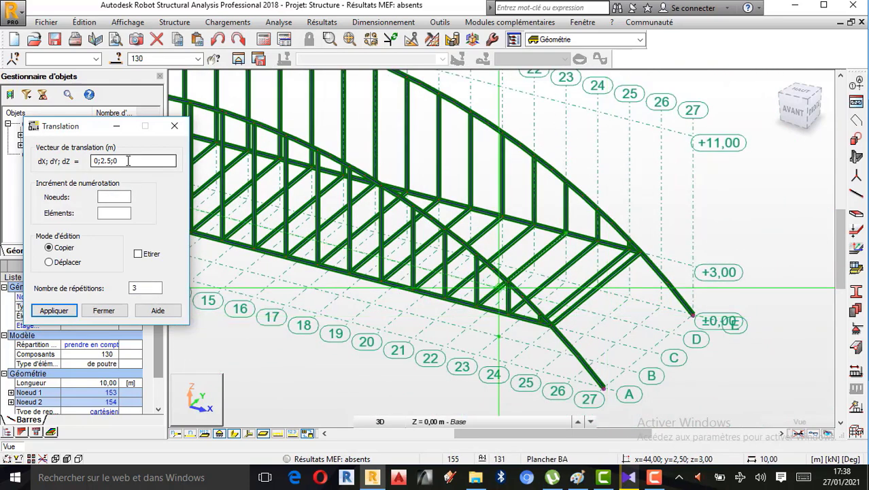
{"action": "double_click", "coordinate": [128, 161]}
{"action": "scroll", "coordinate": [639, 316], "scroll_direction": "down", "scroll_amount": 2}
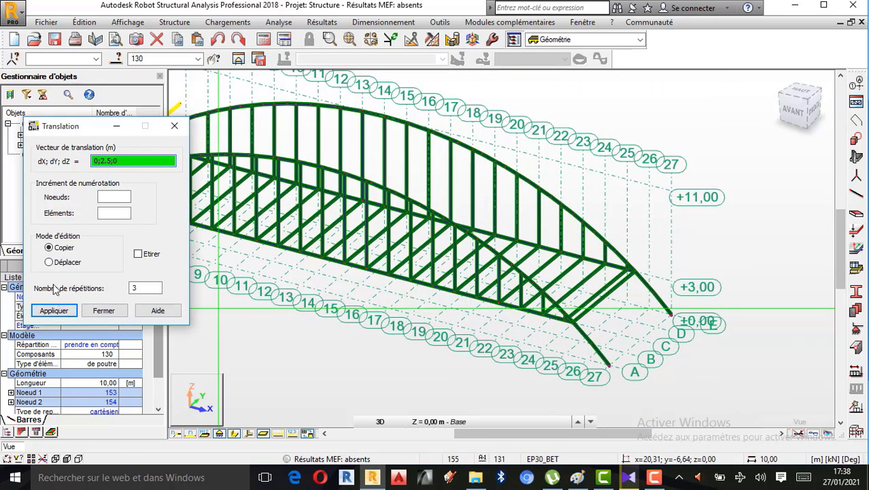
{"action": "left_click", "coordinate": [65, 309]}
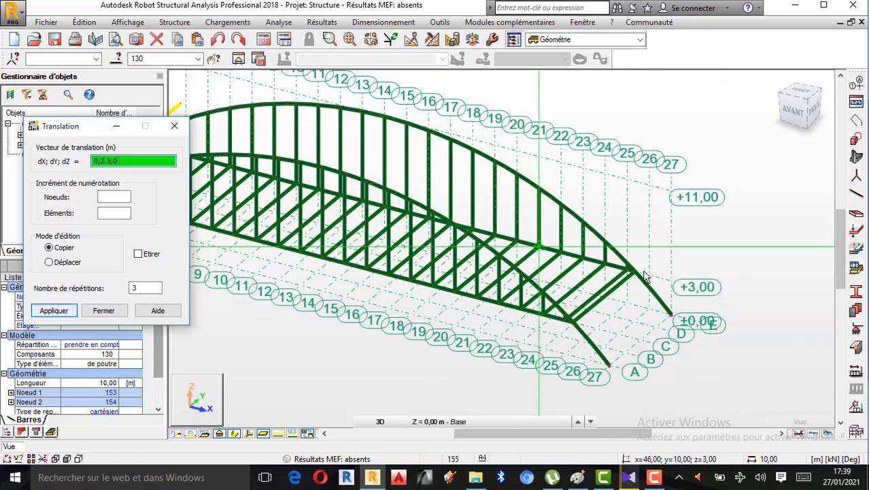
{"action": "left_click", "coordinate": [56, 315]}
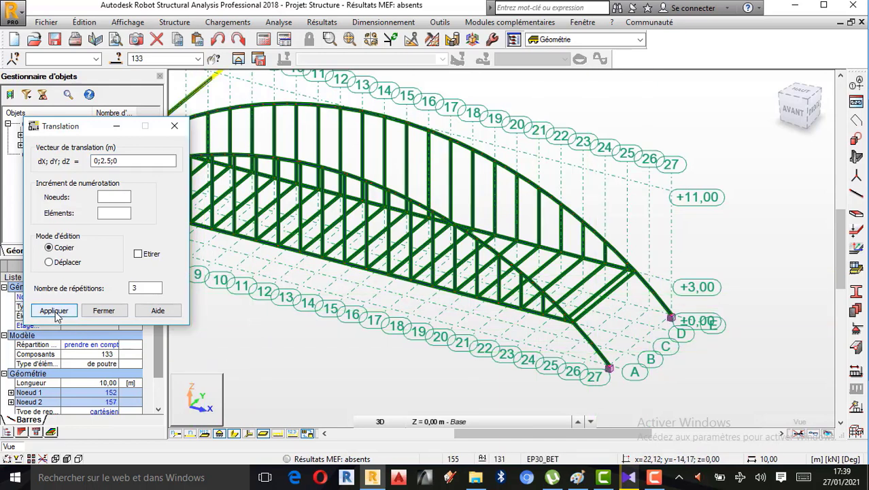
{"action": "left_click", "coordinate": [56, 313]}
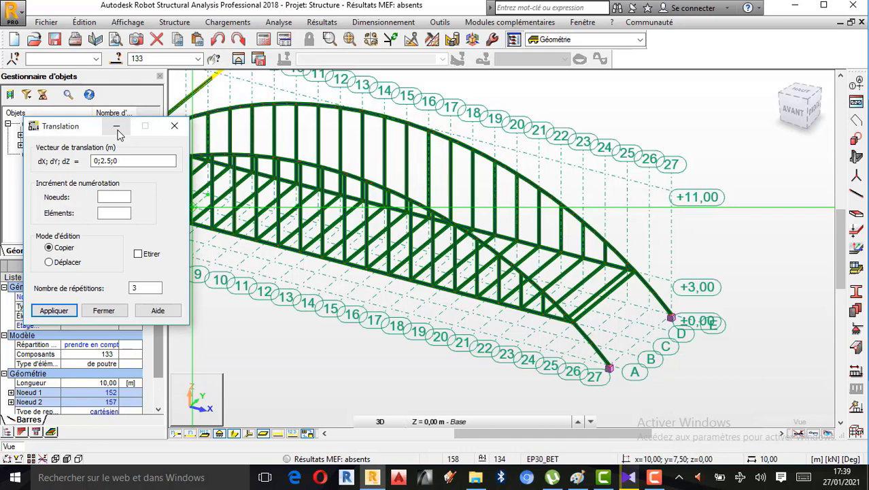
Close the translation settings and undo the misplaced cross bar copies.
{"action": "left_click", "coordinate": [174, 126]}
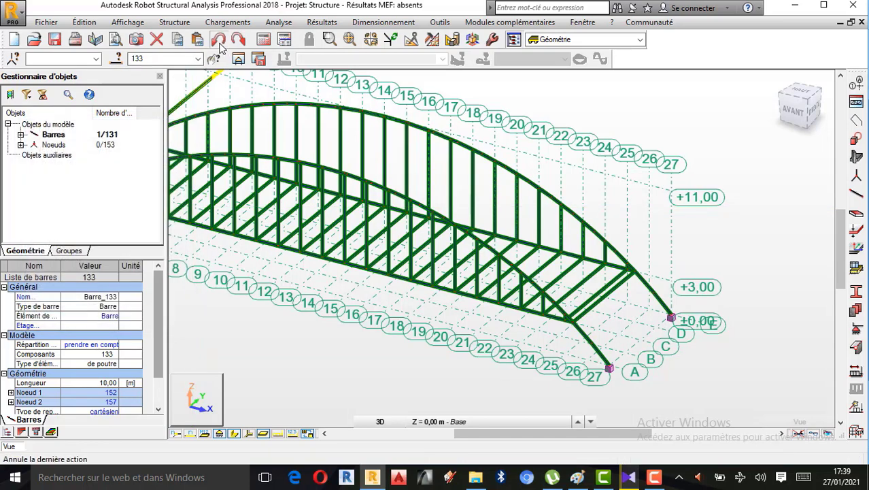
{"action": "left_click", "coordinate": [219, 39]}
{"action": "left_click", "coordinate": [219, 40]}
{"action": "left_click", "coordinate": [219, 39]}
{"action": "scroll", "coordinate": [455, 249], "scroll_direction": "down", "scroll_amount": 2}
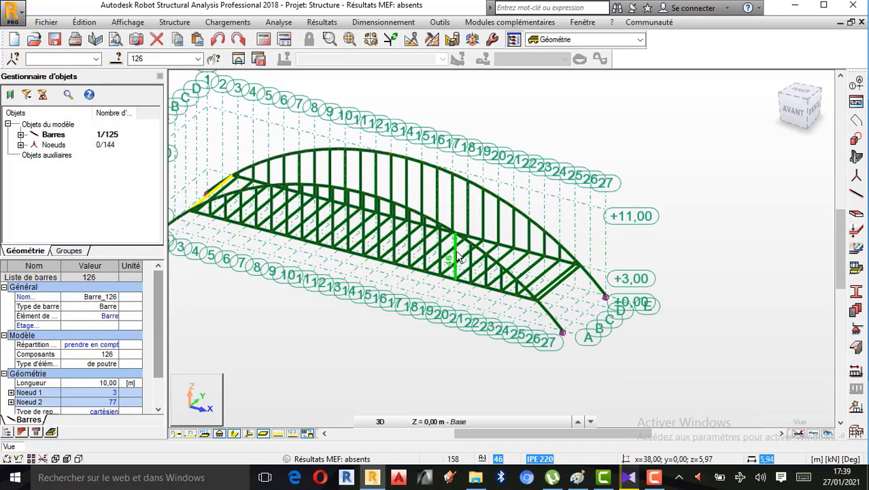
{"action": "scroll", "coordinate": [456, 250], "scroll_direction": "down", "scroll_amount": 1}
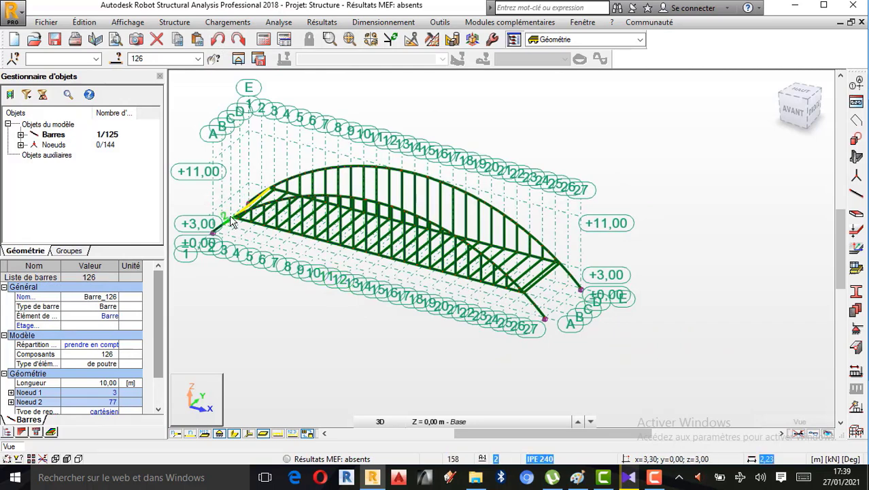
{"action": "scroll", "coordinate": [235, 213], "scroll_direction": "up", "scroll_amount": 1}
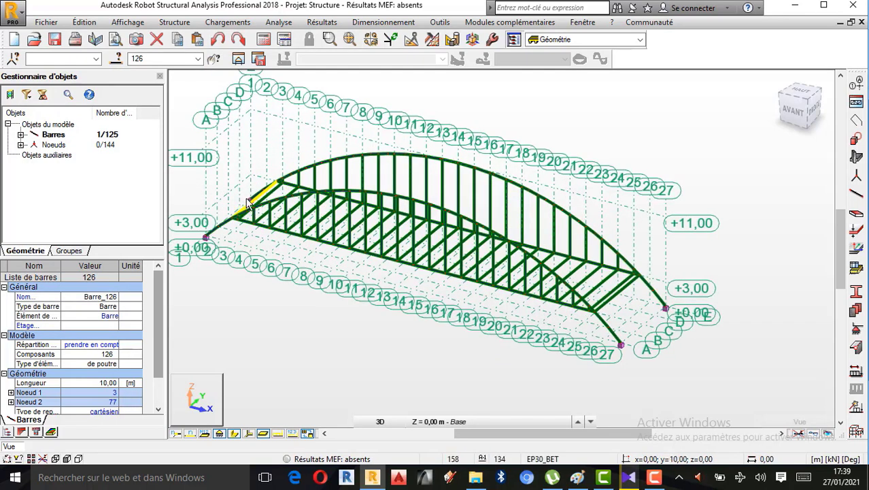
{"action": "scroll", "coordinate": [249, 204], "scroll_direction": "up", "scroll_amount": 1}
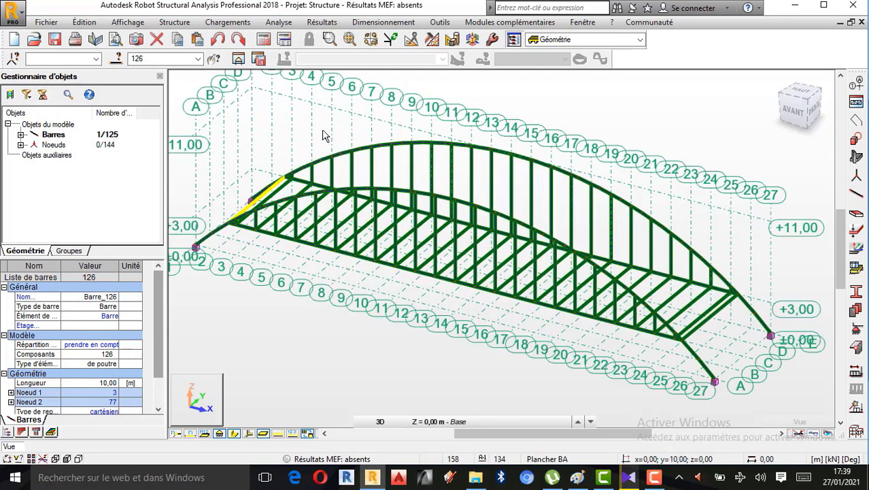
Copy the IPE 240 lower chord on axis A across the deck with translation vector 0;2.5;0 and 3 repetitions.
{"action": "left_click", "coordinate": [323, 135]}
{"action": "scroll", "coordinate": [443, 285], "scroll_direction": "up", "scroll_amount": 1}
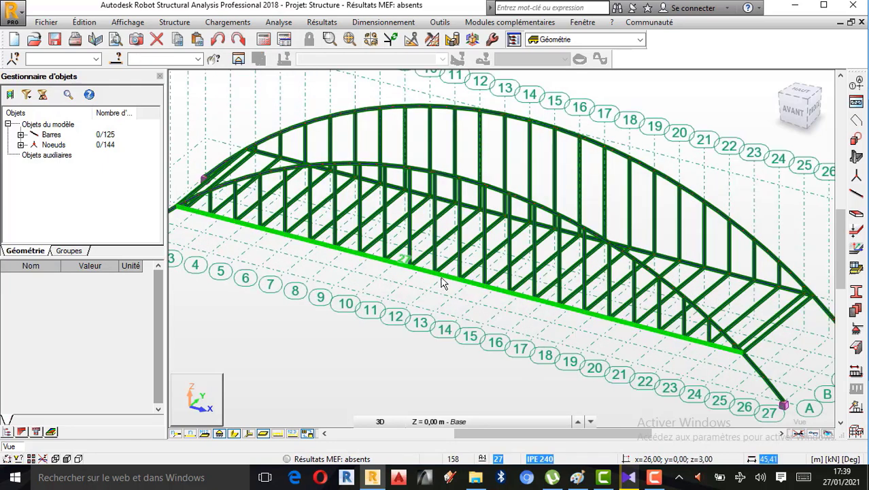
{"action": "left_click", "coordinate": [442, 282]}
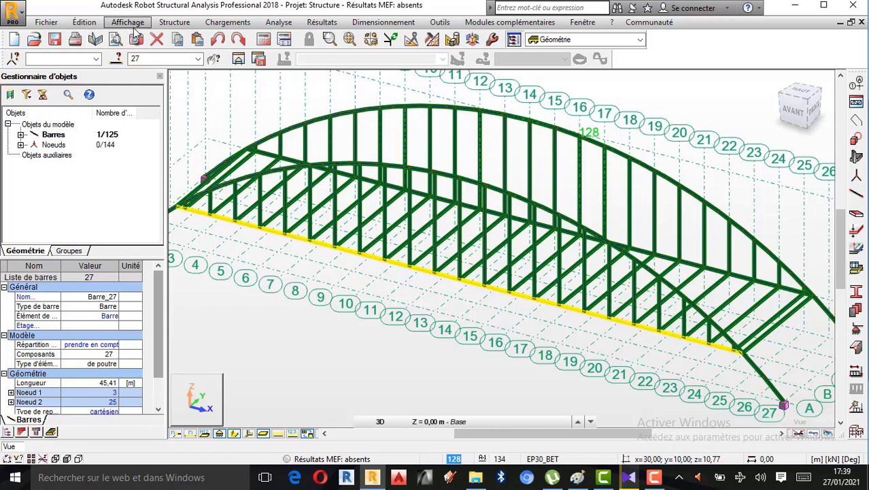
{"action": "left_click", "coordinate": [102, 22]}
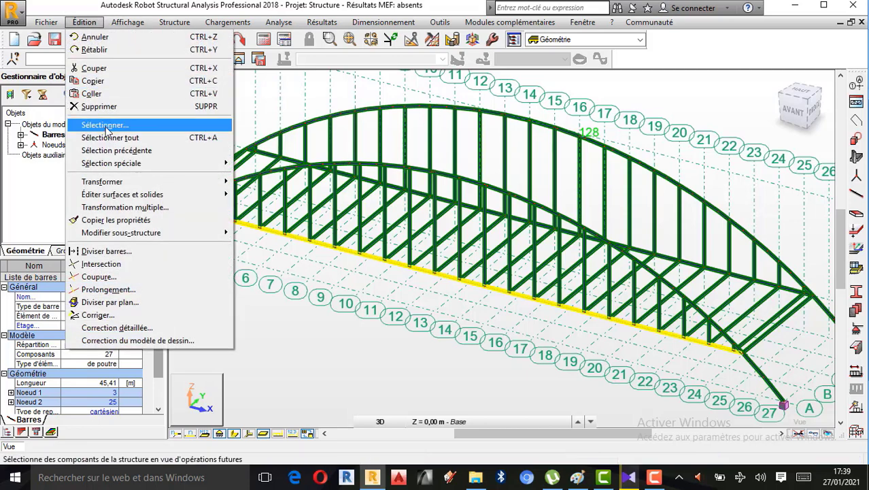
{"action": "mouse_move", "coordinate": [111, 183]}
{"action": "left_click", "coordinate": [269, 182]}
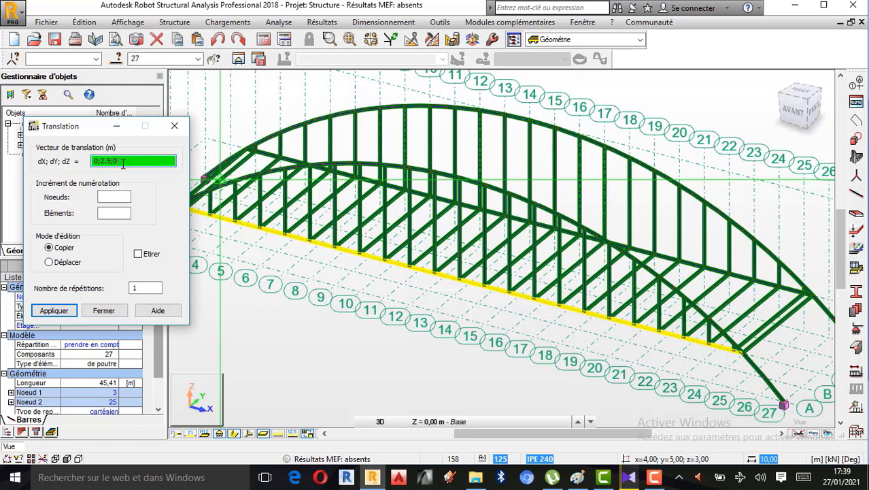
{"action": "left_click", "coordinate": [136, 288]}
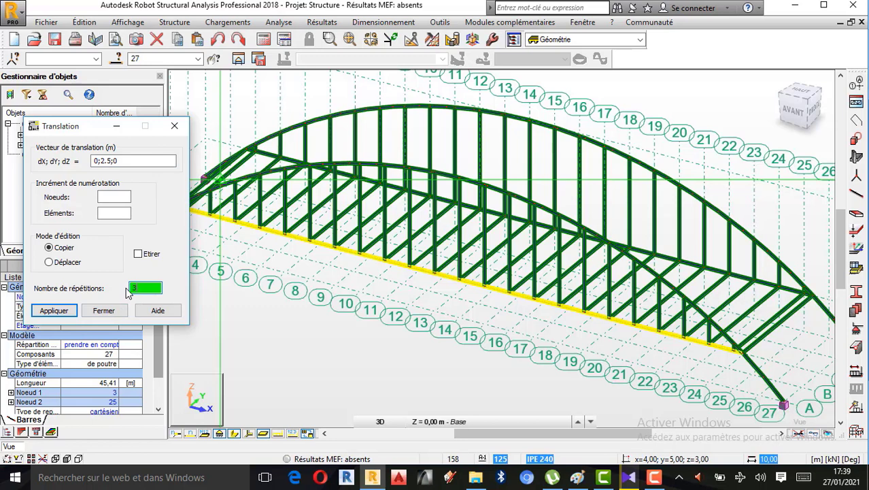
{"action": "left_click", "coordinate": [54, 311]}
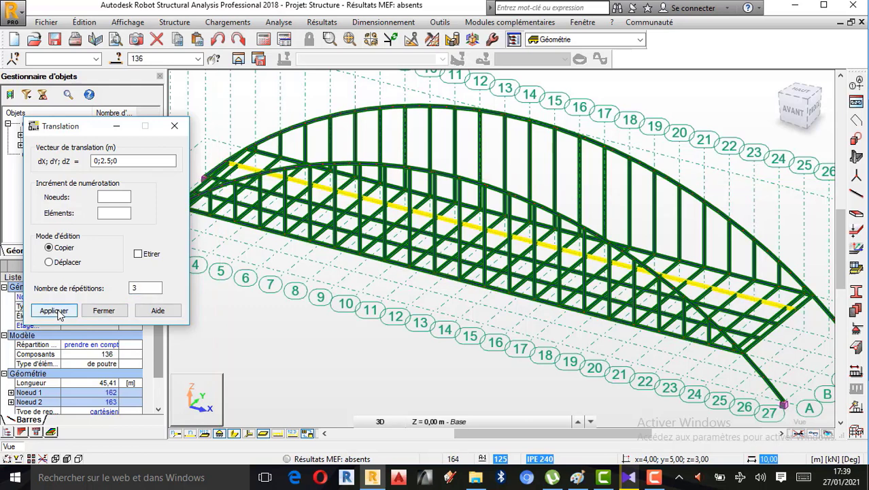
{"action": "scroll", "coordinate": [310, 292], "scroll_direction": "up", "scroll_amount": 3}
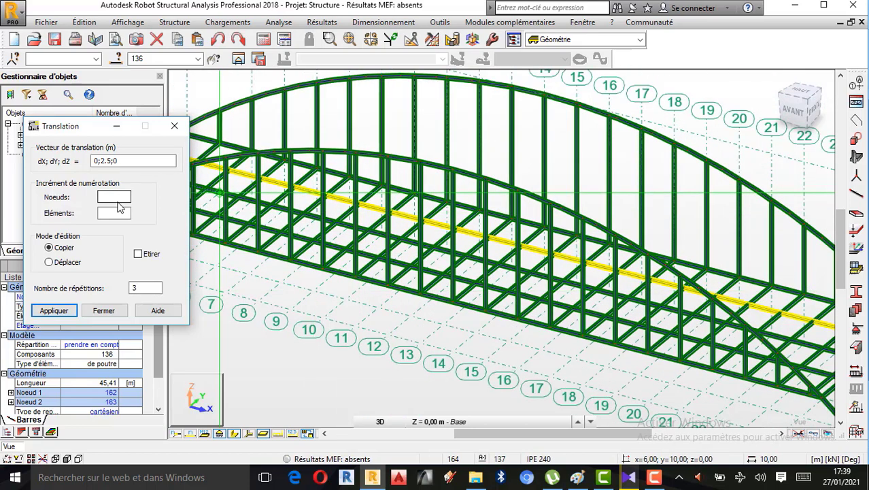
{"action": "scroll", "coordinate": [309, 182], "scroll_direction": "up", "scroll_amount": 1}
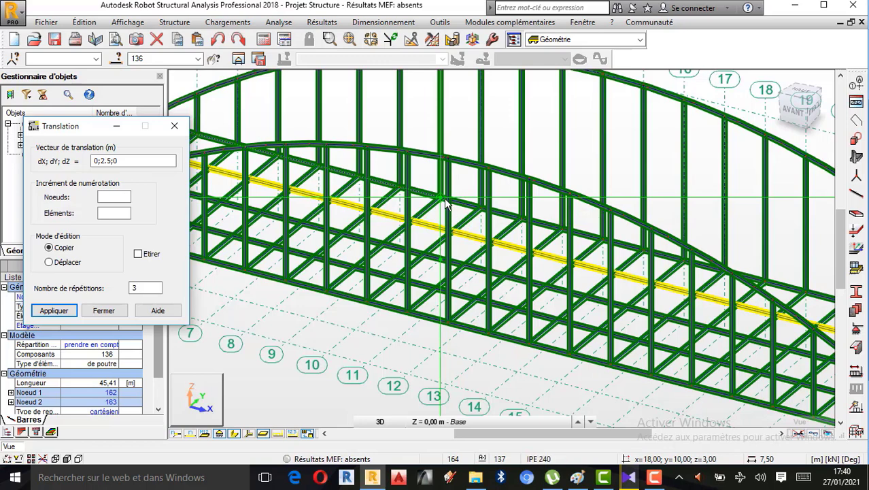
{"action": "left_click", "coordinate": [104, 310]}
Examine the deck's beam grid in a rotated 3D view with nothing selected, and switch to the footbridge drawing in Paint.
{"action": "scroll", "coordinate": [422, 267], "scroll_direction": "down", "scroll_amount": 5}
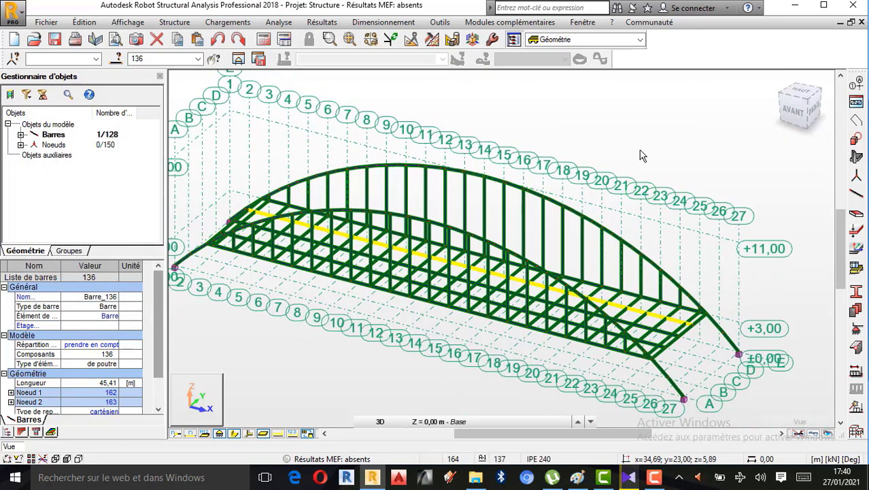
{"action": "key", "text": "Escape"}
{"action": "scroll", "coordinate": [456, 329], "scroll_direction": "up", "scroll_amount": 1}
{"action": "scroll", "coordinate": [516, 321], "scroll_direction": "down", "scroll_amount": 1}
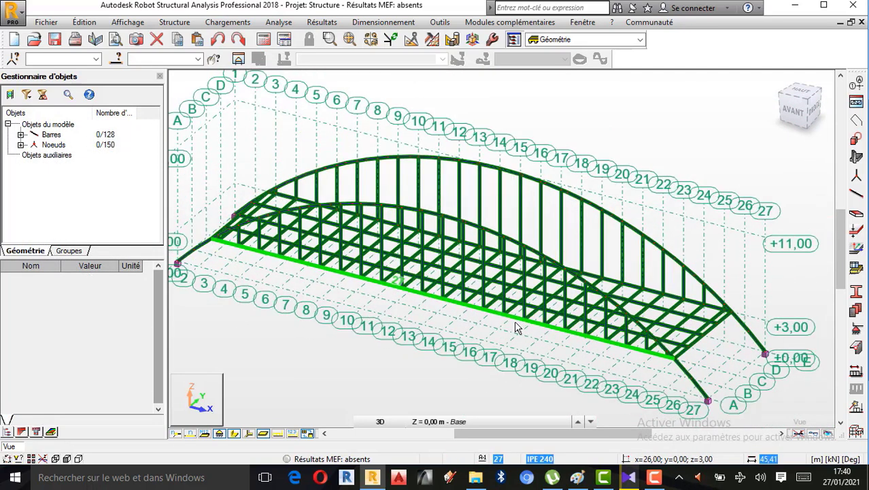
{"action": "right_click", "coordinate": [504, 106]}
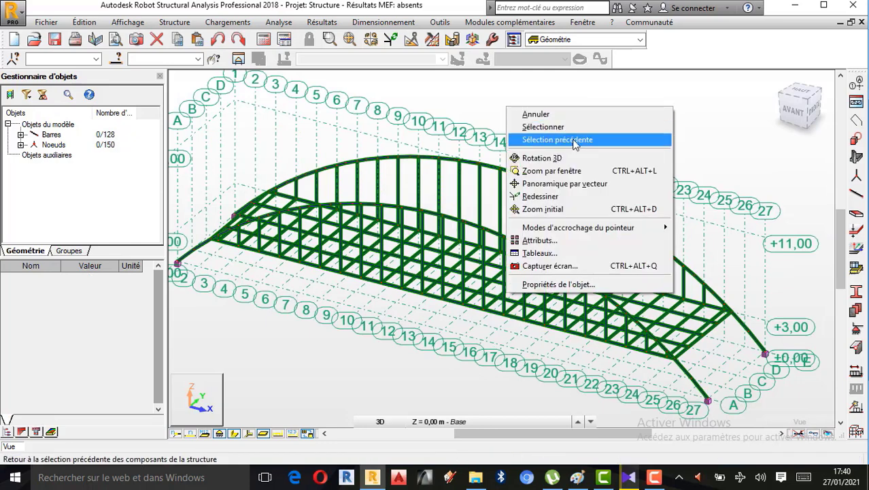
{"action": "left_click", "coordinate": [551, 159]}
{"action": "left_click_drag", "start_coordinate": [510, 198], "coordinate": [501, 205]}
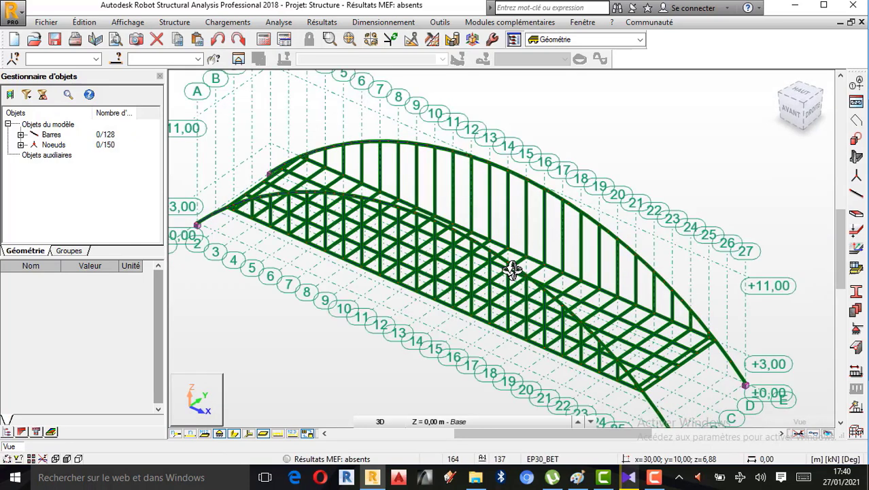
{"action": "left_click_drag", "start_coordinate": [508, 270], "coordinate": [540, 218]}
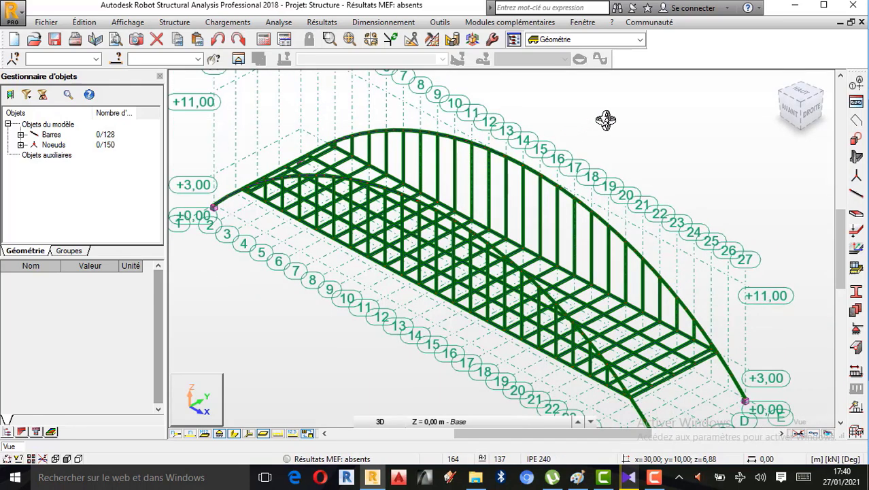
{"action": "right_click", "coordinate": [525, 122]}
{"action": "left_click", "coordinate": [551, 128]}
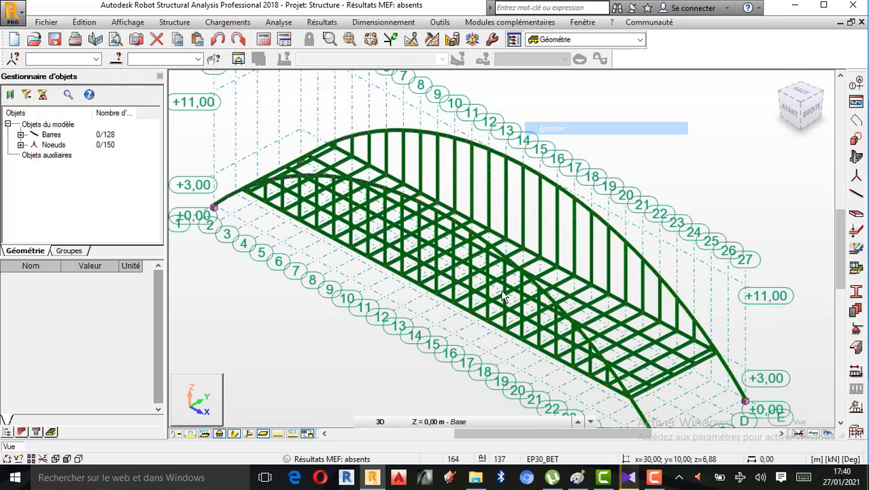
{"action": "left_click", "coordinate": [578, 476]}
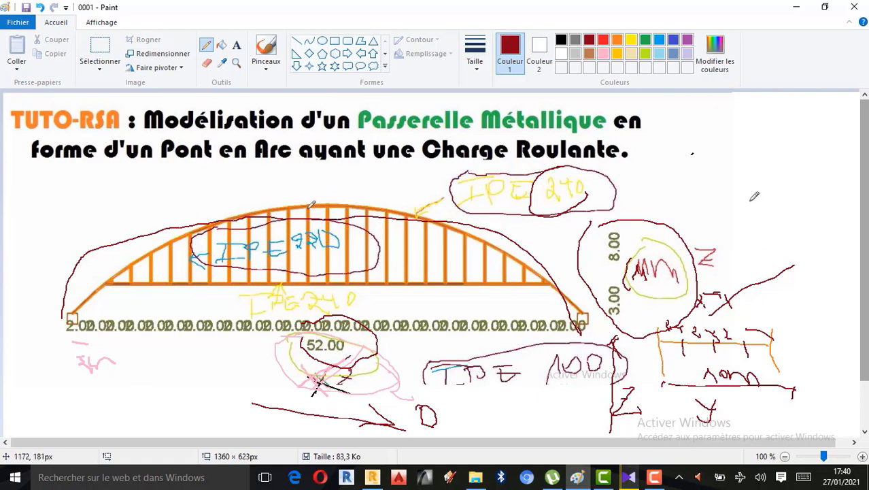
Sketch a diagonal bracing cross above the Y-axis sketch and outline the IPE 100 note on the footbridge drawing.
{"action": "left_click_drag", "start_coordinate": [740, 160], "coordinate": [660, 220]}
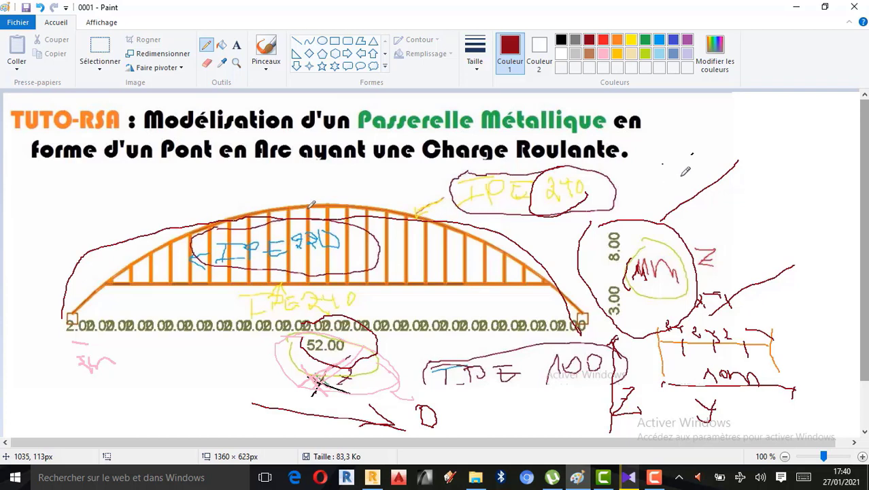
{"action": "left_click_drag", "start_coordinate": [662, 164], "coordinate": [762, 227]}
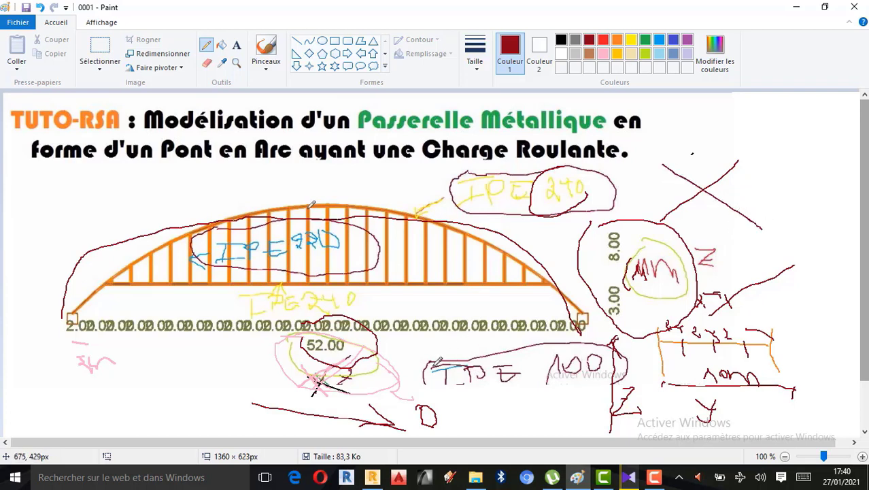
{"action": "mouse_move", "coordinate": [438, 361]}
{"action": "left_mouse_down"}
{"action": "mouse_move", "coordinate": [480, 397]}
{"action": "mouse_move", "coordinate": [620, 376]}
{"action": "left_mouse_up"}
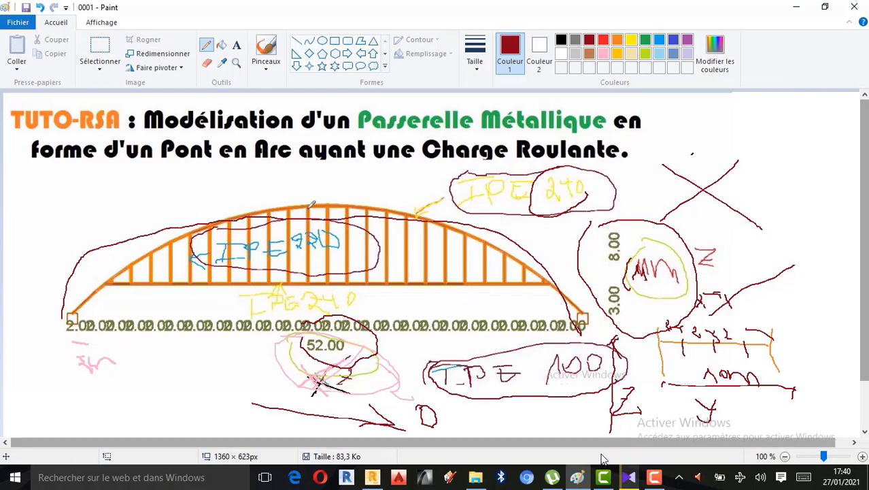
Switch to Robot Structural Analysis and start defining new bars with section IPE 220.
{"action": "left_click", "coordinate": [372, 477]}
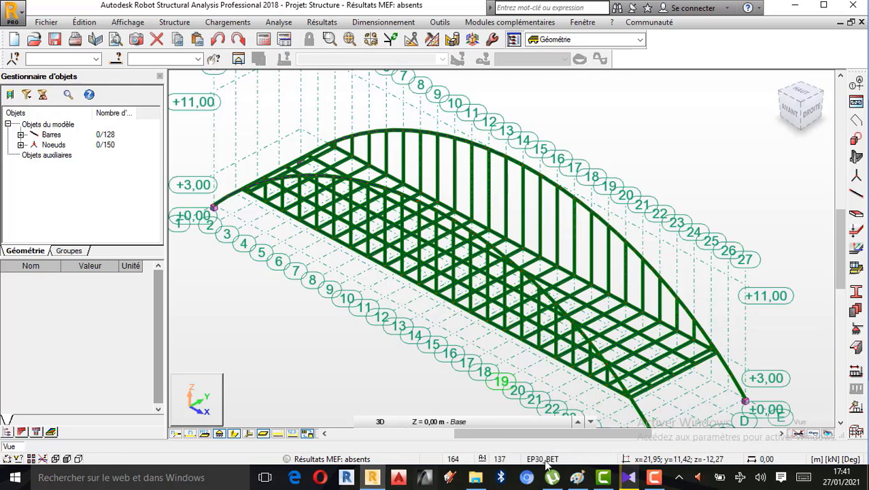
{"action": "left_click", "coordinate": [856, 197]}
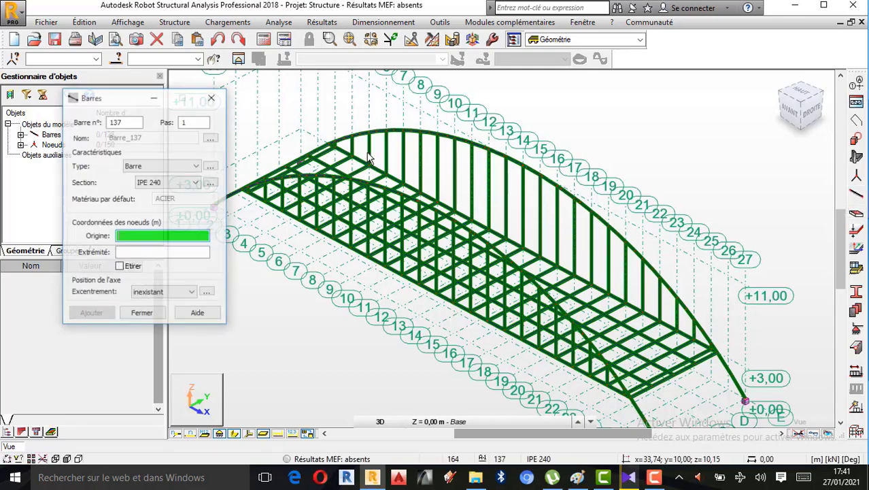
{"action": "left_click", "coordinate": [182, 183]}
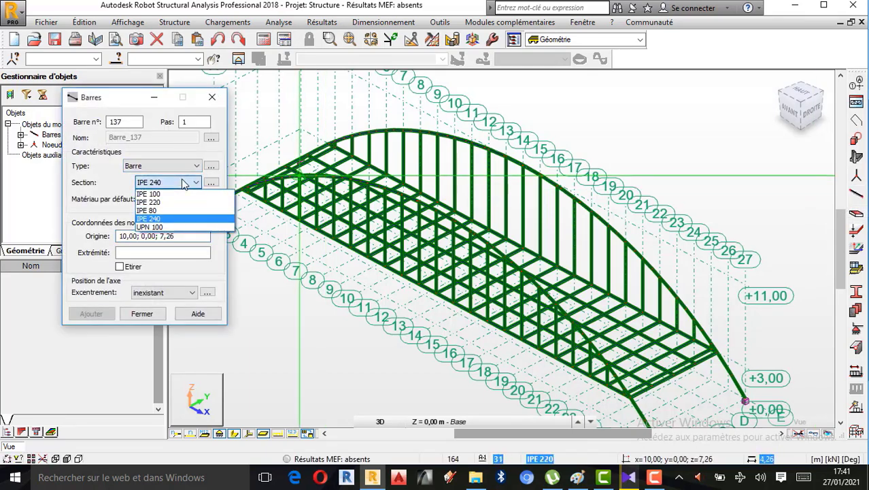
{"action": "left_click", "coordinate": [153, 203]}
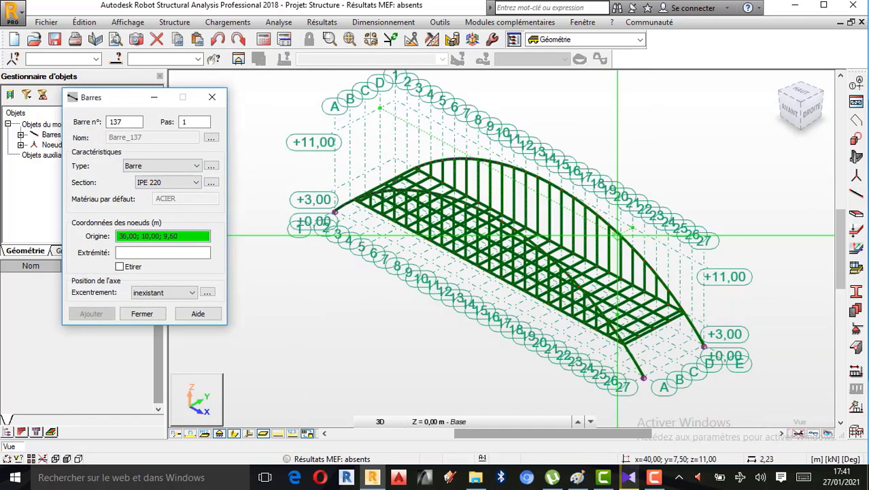
Draw an IPE 220 cross bar between the two arches on axis 21, from 40;0;8.17 to 40;10;8.17.
{"action": "scroll", "coordinate": [631, 330], "scroll_direction": "up", "scroll_amount": 3}
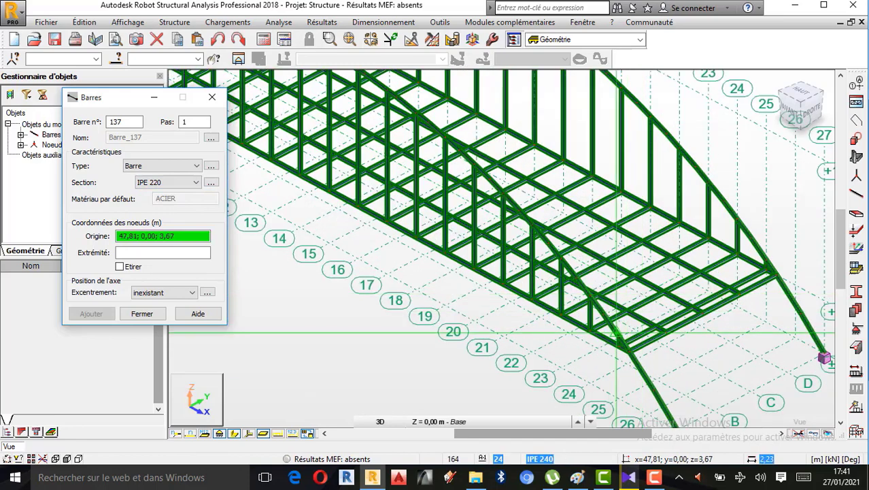
{"action": "scroll", "coordinate": [630, 351], "scroll_direction": "up", "scroll_amount": 1}
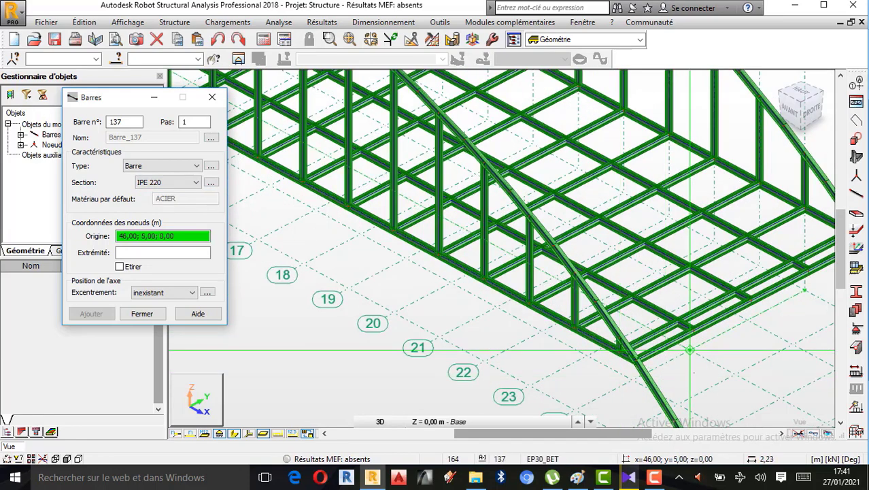
{"action": "scroll", "coordinate": [746, 350], "scroll_direction": "down", "scroll_amount": 1}
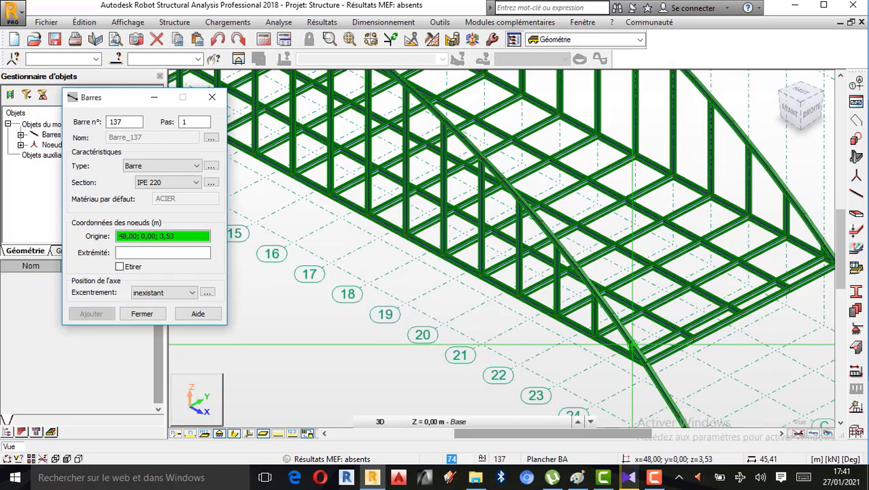
{"action": "scroll", "coordinate": [680, 381], "scroll_direction": "up", "scroll_amount": 2}
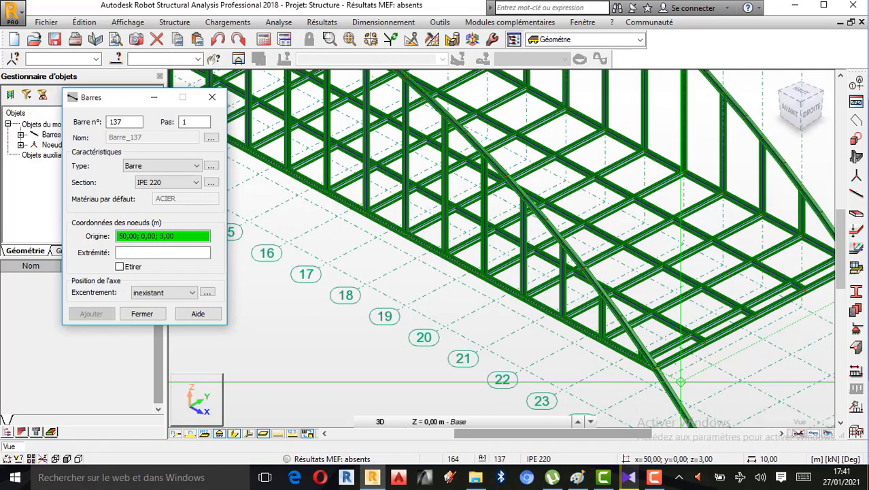
{"action": "scroll", "coordinate": [680, 381], "scroll_direction": "down", "scroll_amount": 1}
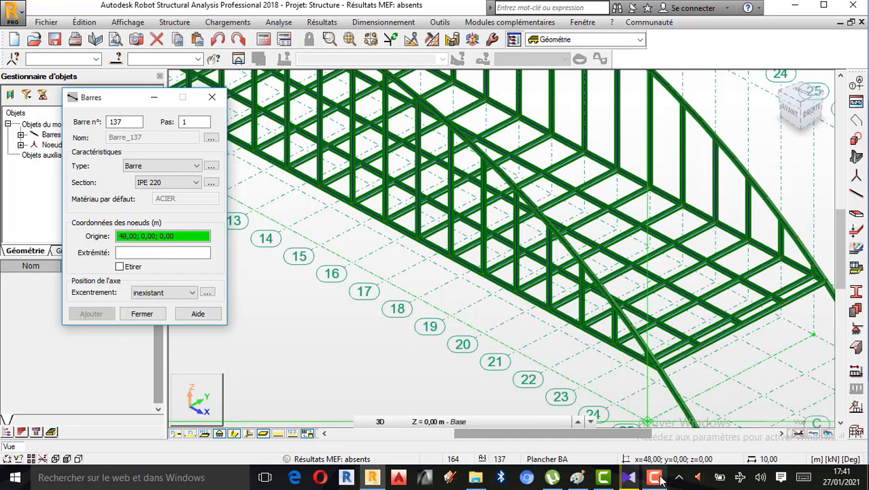
{"action": "scroll", "coordinate": [539, 370], "scroll_direction": "down", "scroll_amount": 2}
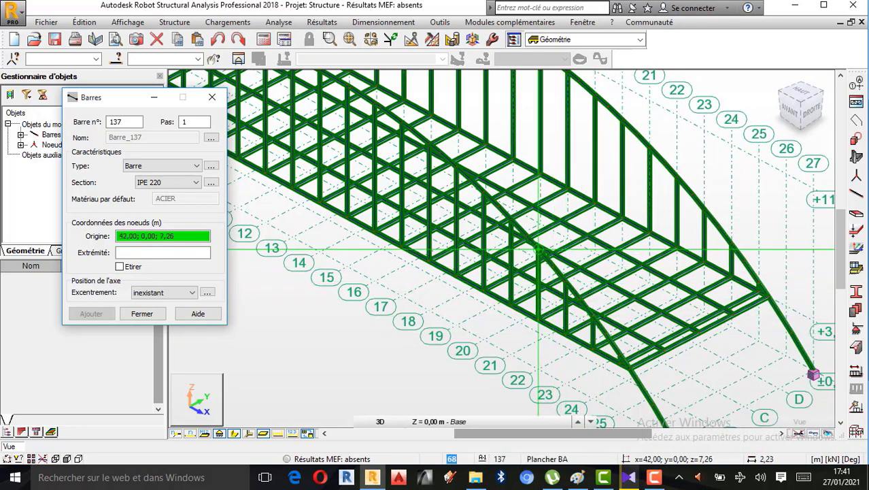
{"action": "scroll", "coordinate": [510, 219], "scroll_direction": "up", "scroll_amount": 2}
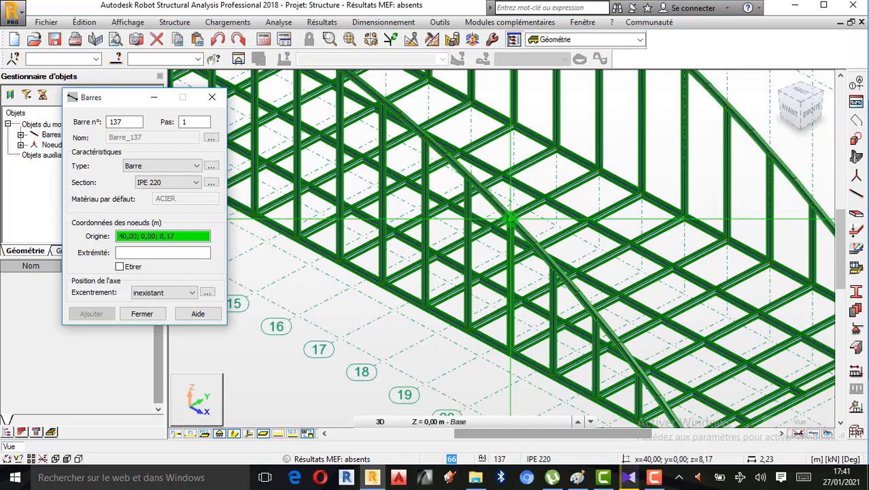
{"action": "left_click", "coordinate": [233, 434]}
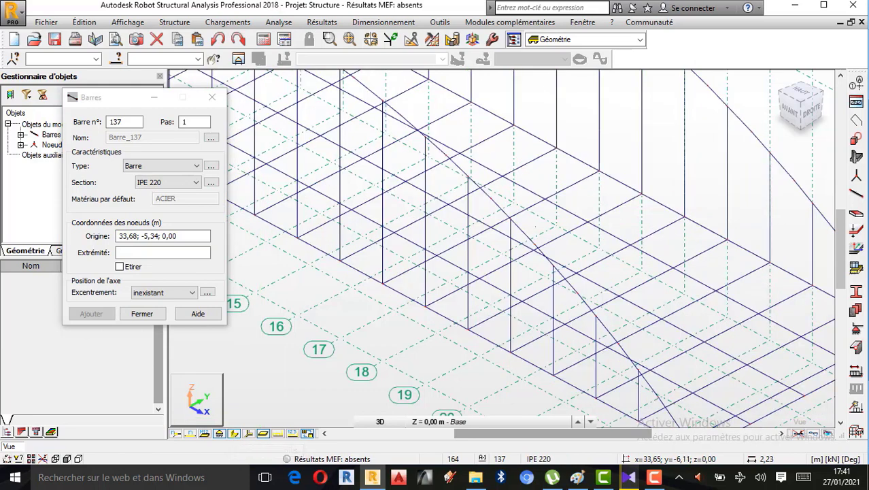
{"action": "scroll", "coordinate": [523, 239], "scroll_direction": "down", "scroll_amount": 1}
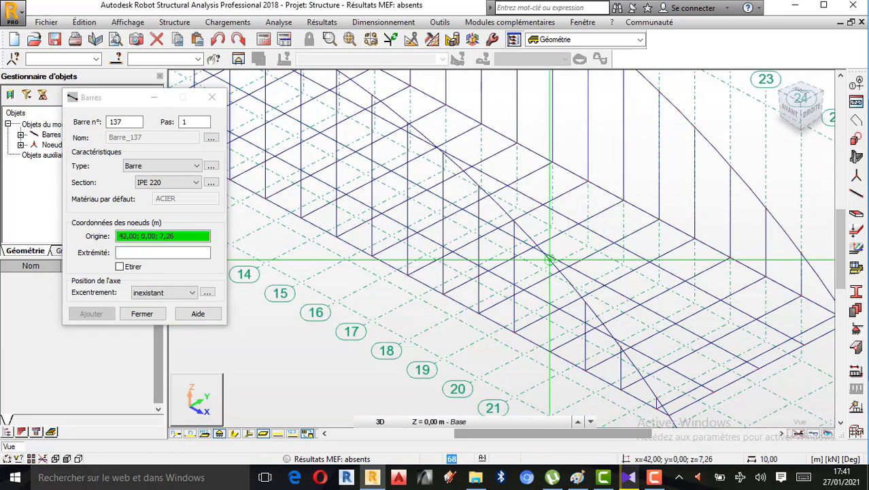
{"action": "left_click", "coordinate": [514, 221]}
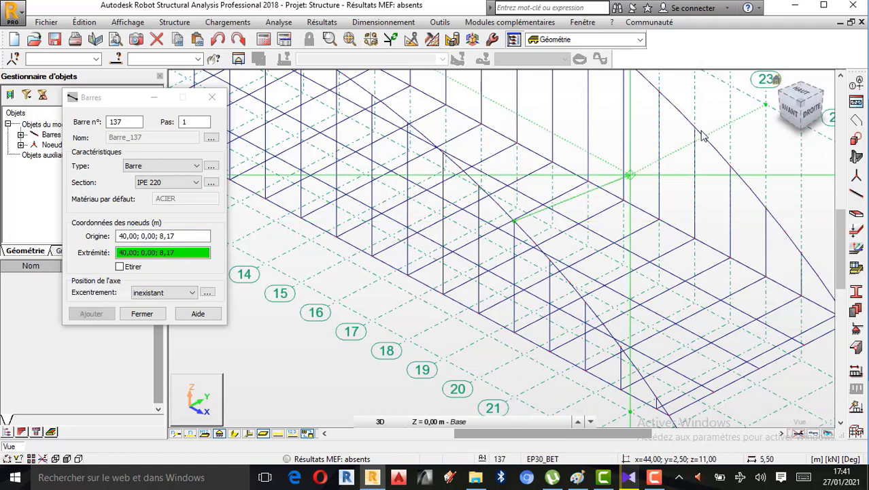
{"action": "left_click", "coordinate": [233, 434]}
{"action": "scroll", "coordinate": [258, 381], "scroll_direction": "down", "scroll_amount": 3}
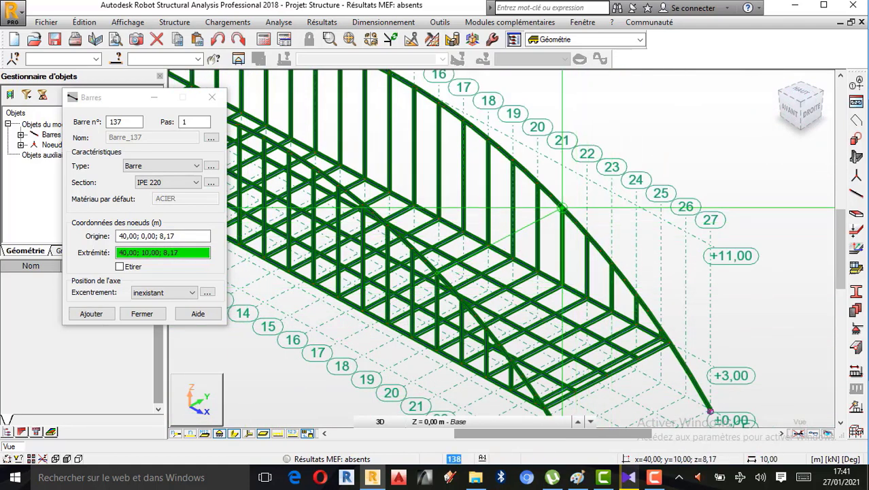
{"action": "scroll", "coordinate": [563, 210], "scroll_direction": "up", "scroll_amount": 4}
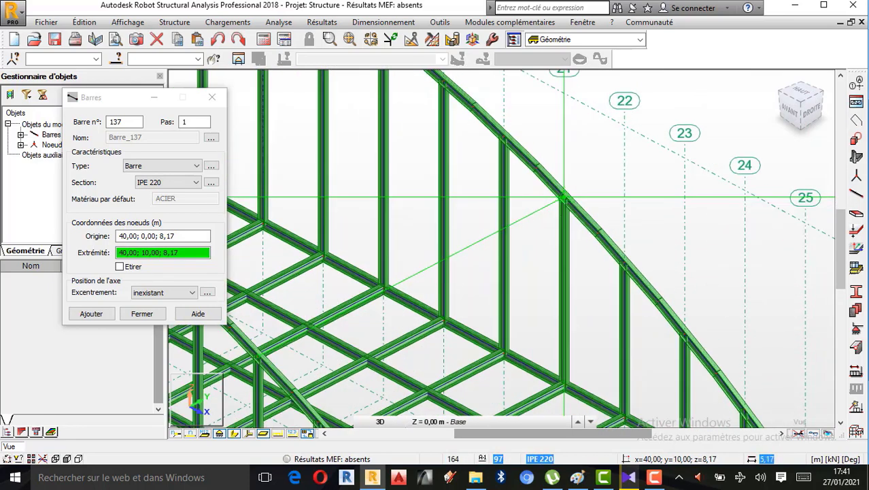
{"action": "left_click", "coordinate": [563, 197]}
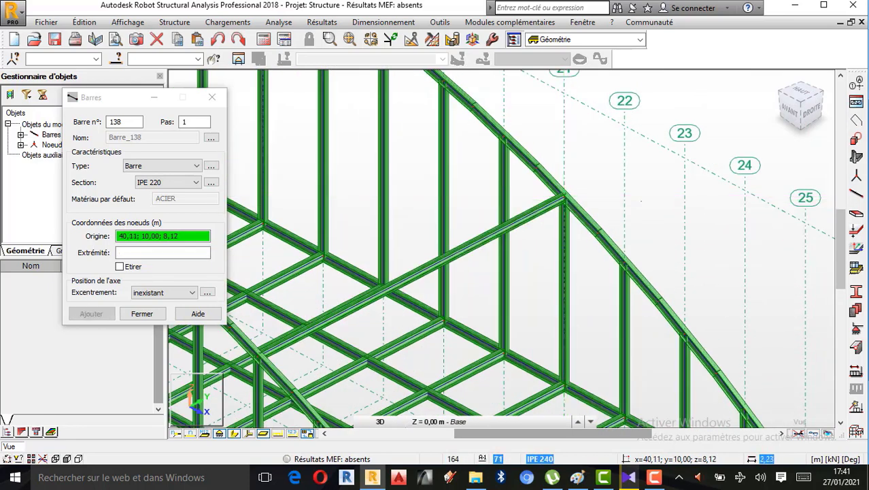
Draw an IPE 220 cross bar between the two arches on axis 19, from 36;0;9.57 to 36;10;9.57.
{"action": "scroll", "coordinate": [564, 198], "scroll_direction": "down", "scroll_amount": 5}
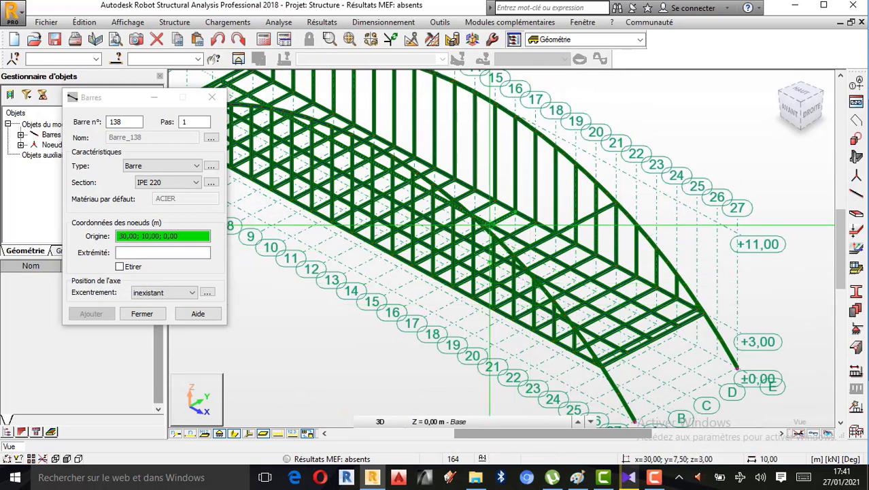
{"action": "scroll", "coordinate": [468, 216], "scroll_direction": "up", "scroll_amount": 3}
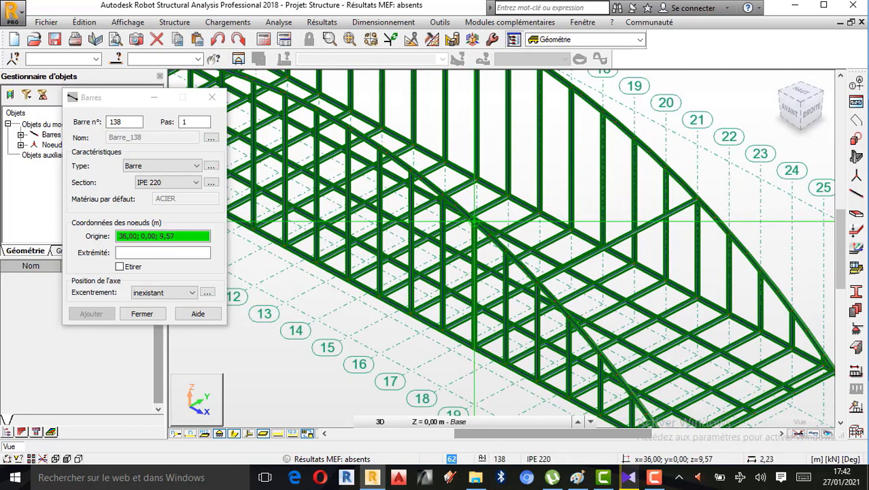
{"action": "scroll", "coordinate": [473, 220], "scroll_direction": "up", "scroll_amount": 2}
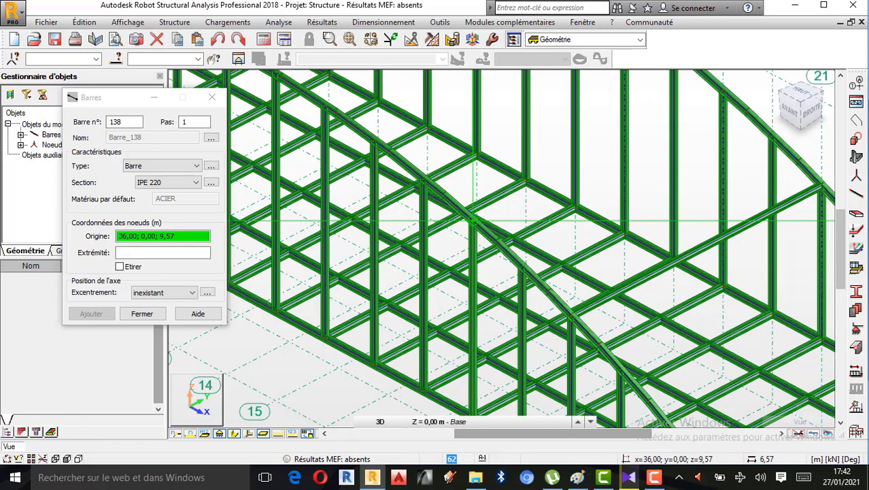
{"action": "left_click", "coordinate": [473, 220]}
{"action": "scroll", "coordinate": [653, 150], "scroll_direction": "down", "scroll_amount": 2}
{"action": "scroll", "coordinate": [672, 140], "scroll_direction": "up", "scroll_amount": 2}
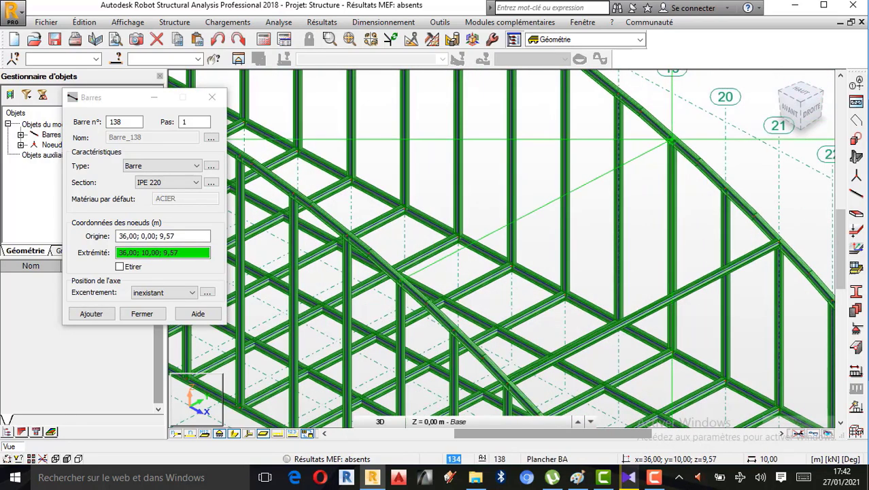
{"action": "left_click", "coordinate": [670, 139]}
Draw an IPE 220 cross bar between the two arches on axis 17, from 32;0;10.38 to 32;10;10.38.
{"action": "scroll", "coordinate": [609, 223], "scroll_direction": "down", "scroll_amount": 3}
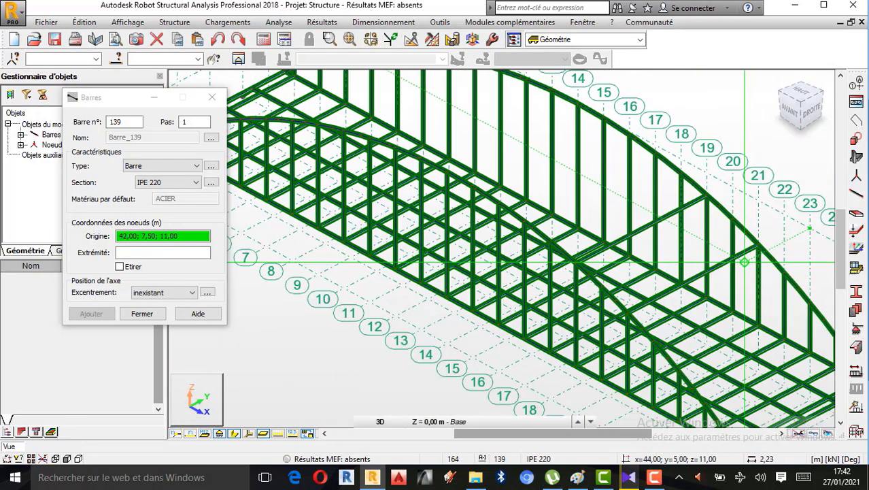
{"action": "scroll", "coordinate": [609, 223], "scroll_direction": "up", "scroll_amount": 3}
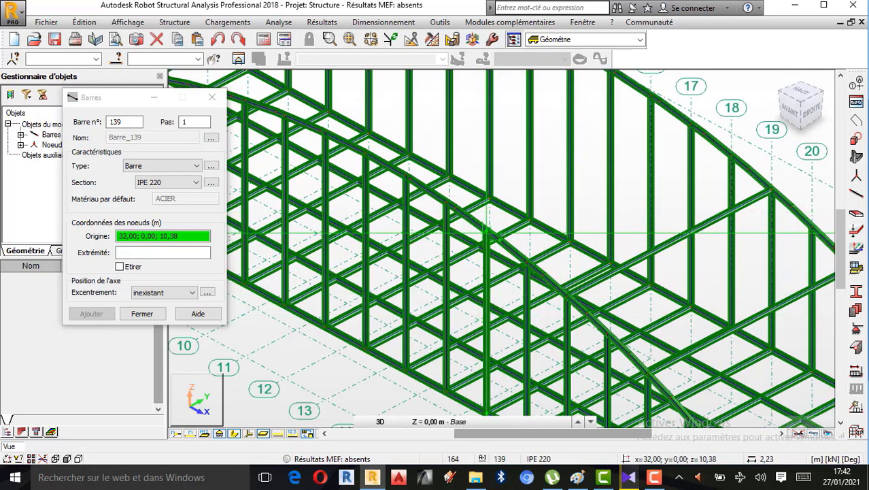
{"action": "left_click", "coordinate": [486, 233]}
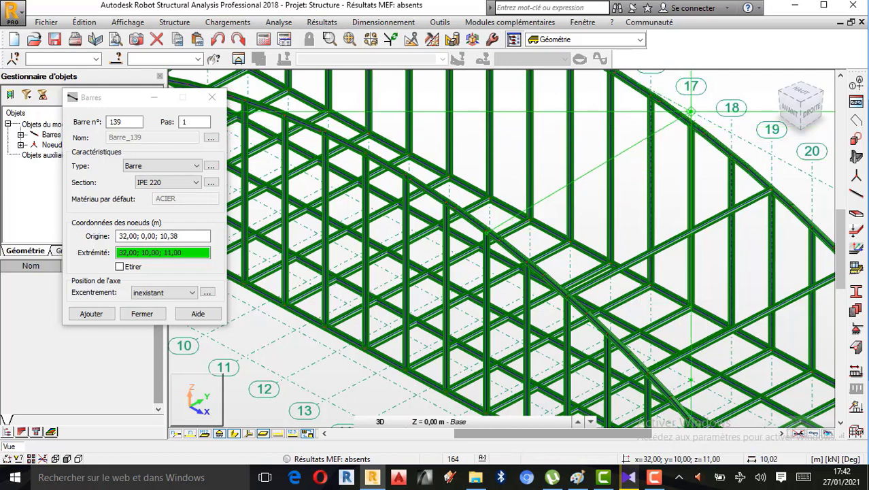
{"action": "scroll", "coordinate": [693, 122], "scroll_direction": "up", "scroll_amount": 2}
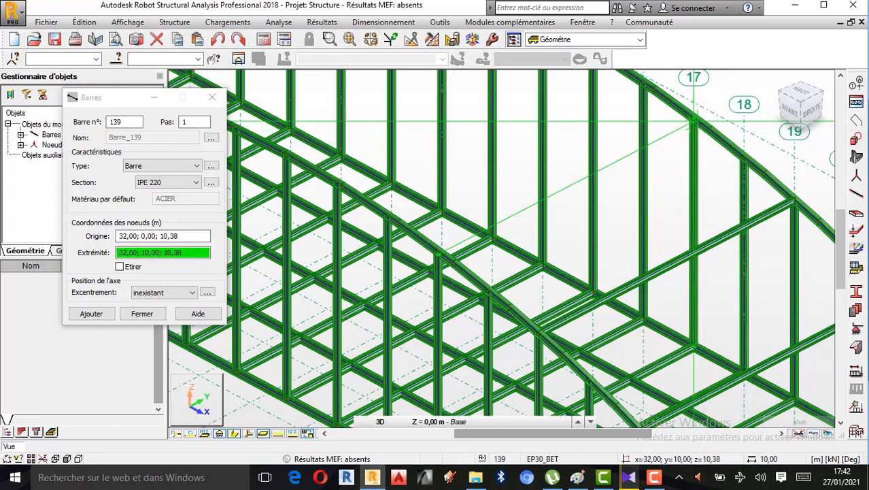
{"action": "left_click", "coordinate": [692, 118]}
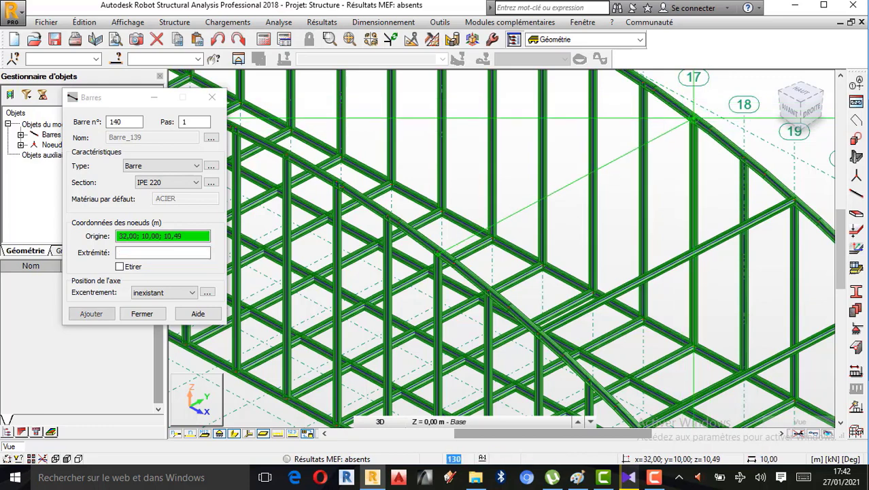
Draw an IPE 220 cross bar between the two arches on axis 15, starting at 28;0;11.00.
{"action": "scroll", "coordinate": [706, 297], "scroll_direction": "down", "scroll_amount": 2}
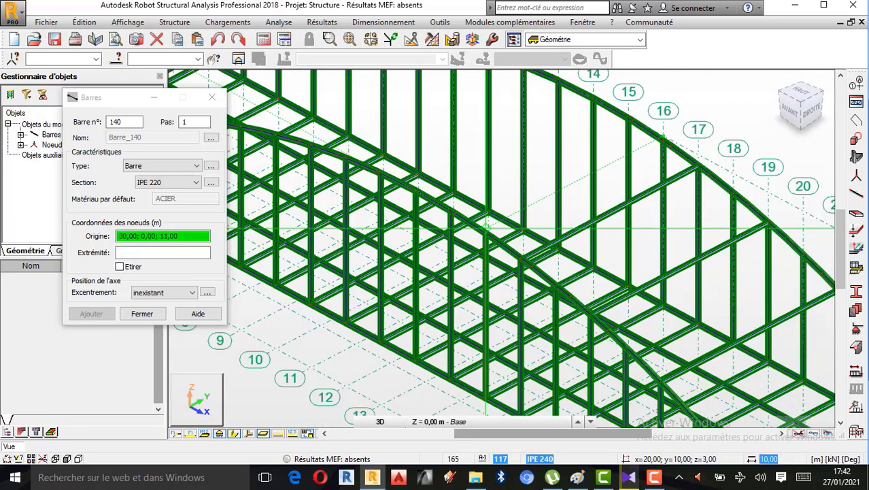
{"action": "scroll", "coordinate": [454, 180], "scroll_direction": "up", "scroll_amount": 2}
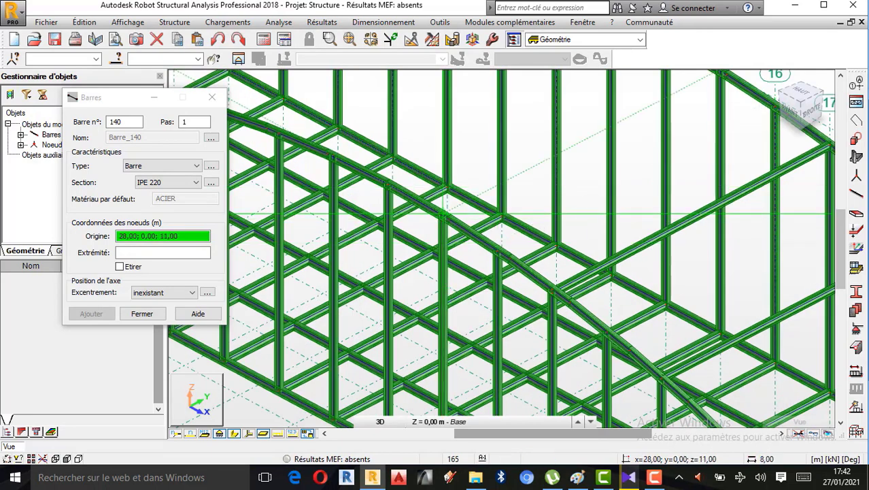
{"action": "left_click", "coordinate": [443, 214]}
{"action": "scroll", "coordinate": [278, 313], "scroll_direction": "down", "scroll_amount": 1}
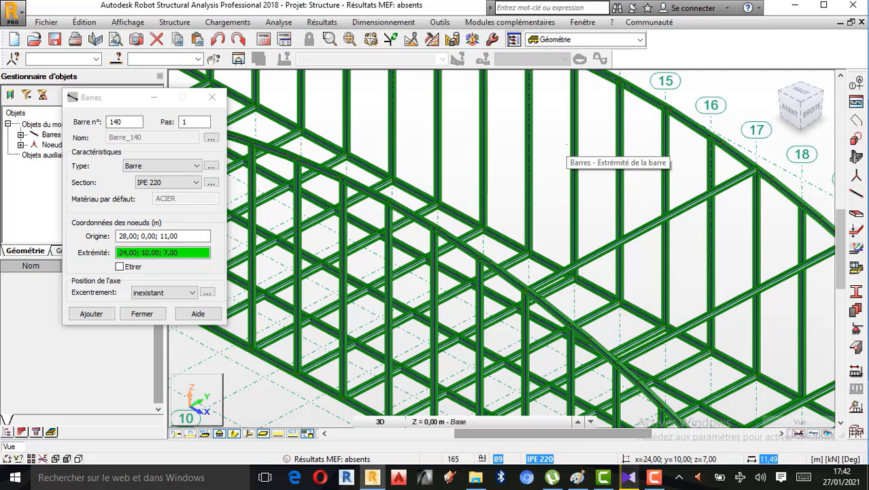
{"action": "left_click", "coordinate": [654, 478]}
{"action": "left_click", "coordinate": [810, 414]}
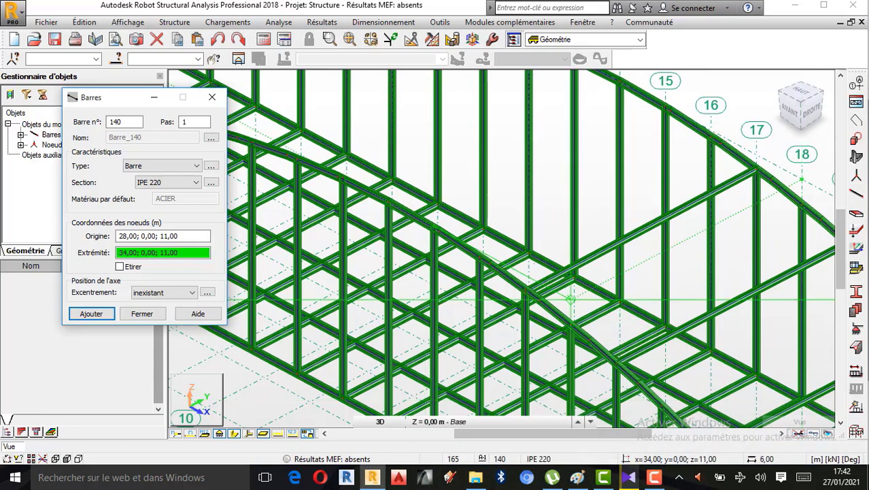
{"action": "scroll", "coordinate": [636, 290], "scroll_direction": "down", "scroll_amount": 1}
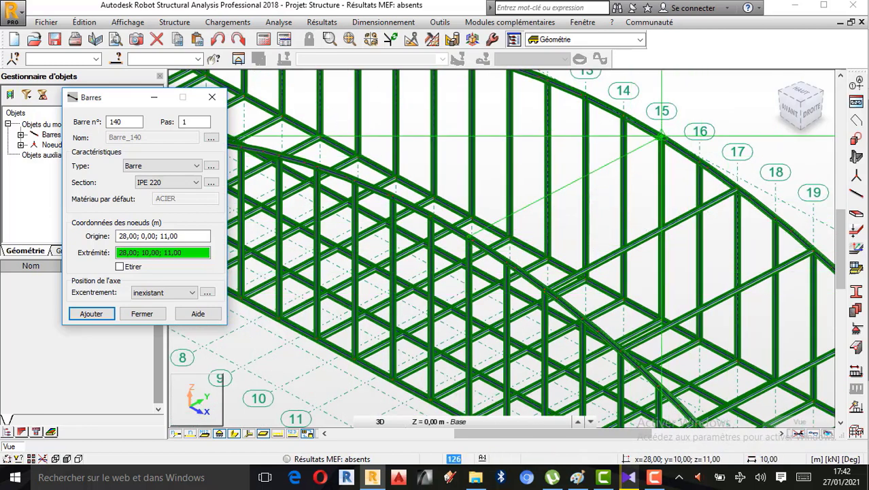
{"action": "scroll", "coordinate": [663, 136], "scroll_direction": "up", "scroll_amount": 2}
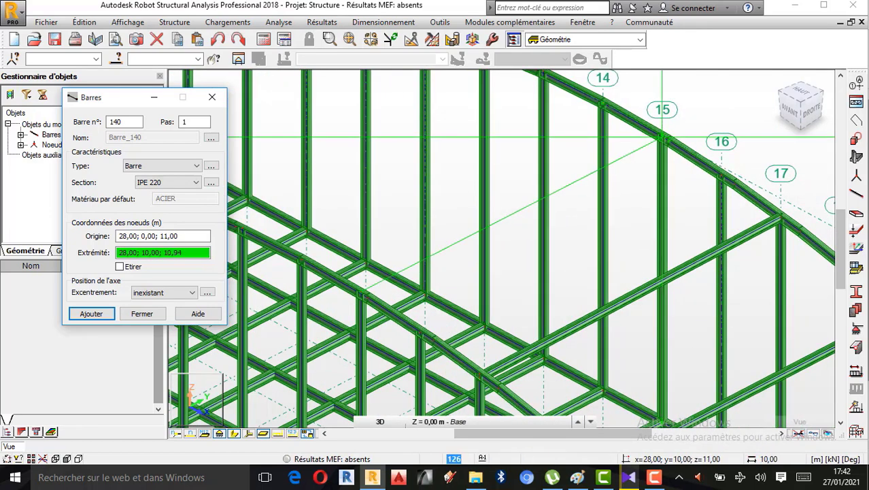
{"action": "left_click", "coordinate": [663, 136]}
Draw an IPE 220 cross bar between the two arches on axis 7, from 12;0;8.12 to 12;10;8.12.
{"action": "scroll", "coordinate": [743, 289], "scroll_direction": "down", "scroll_amount": 3}
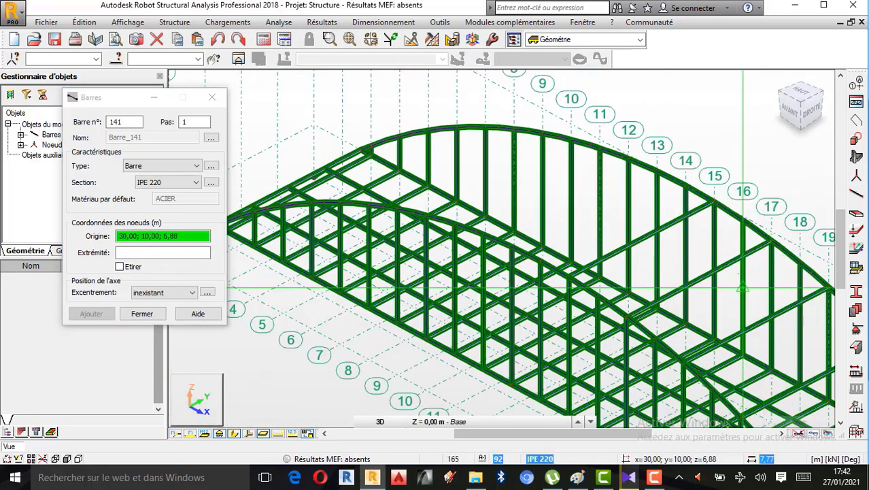
{"action": "left_click", "coordinate": [777, 81]}
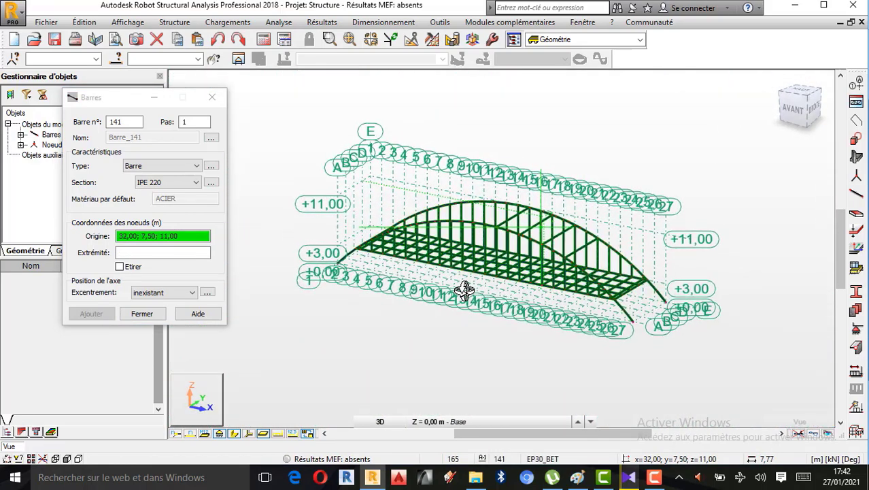
{"action": "middle_click_drag", "start_coordinate": [464, 292], "coordinate": [324, 277], "text": "shift"}
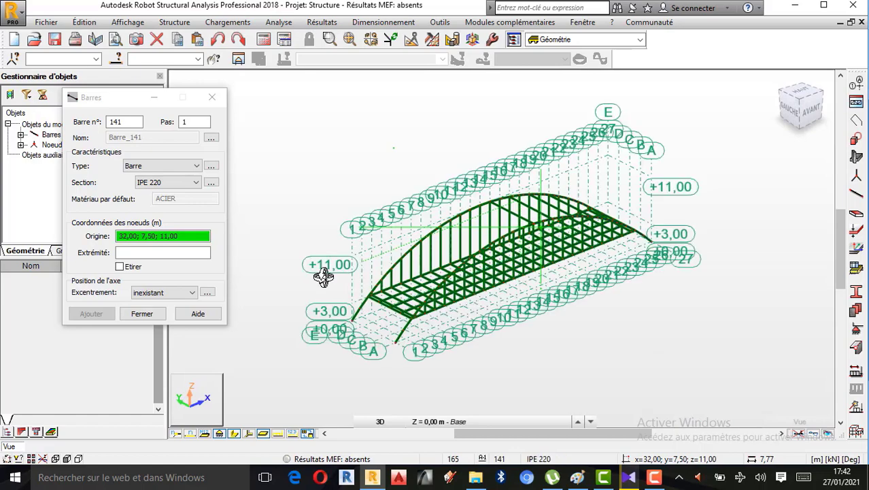
{"action": "scroll", "coordinate": [423, 297], "scroll_direction": "up", "scroll_amount": 4}
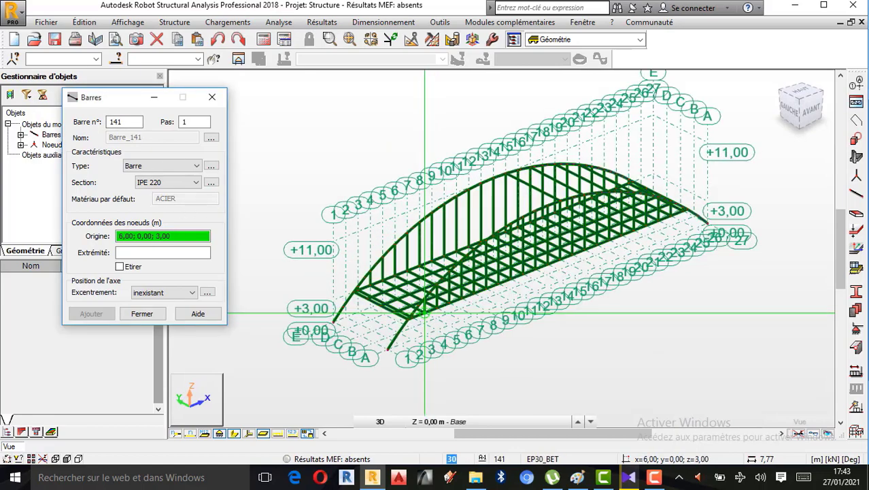
{"action": "scroll", "coordinate": [423, 297], "scroll_direction": "up", "scroll_amount": 4}
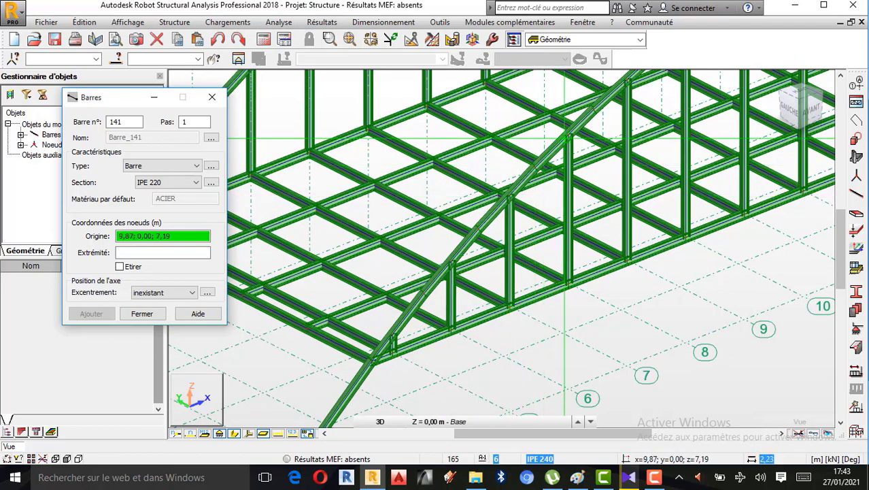
{"action": "scroll", "coordinate": [624, 83], "scroll_direction": "down", "scroll_amount": 4}
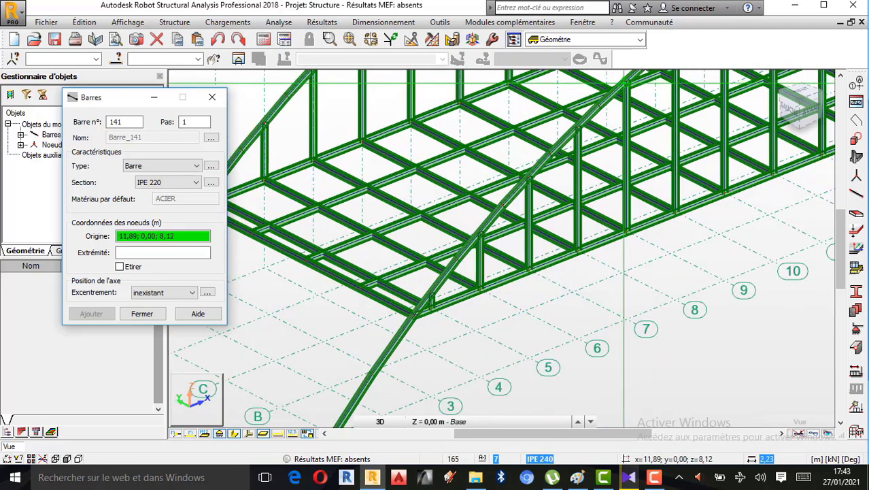
{"action": "scroll", "coordinate": [625, 88], "scroll_direction": "up", "scroll_amount": 6}
{"action": "scroll", "coordinate": [631, 96], "scroll_direction": "up", "scroll_amount": 2}
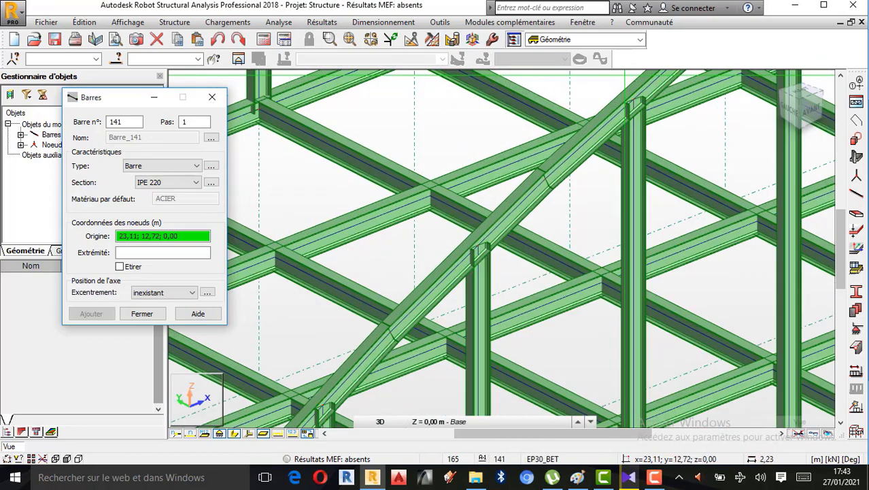
{"action": "left_click", "coordinate": [633, 101]}
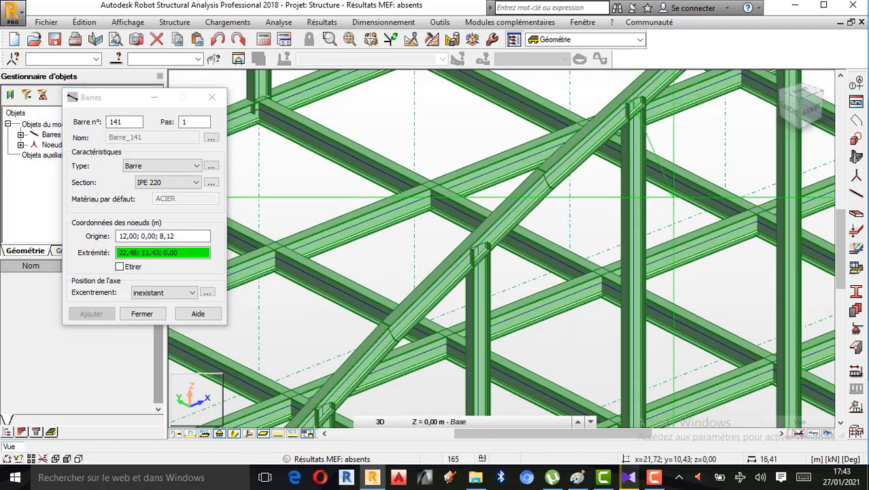
{"action": "scroll", "coordinate": [634, 101], "scroll_direction": "down", "scroll_amount": 5}
{"action": "scroll", "coordinate": [496, 356], "scroll_direction": "down", "scroll_amount": 1}
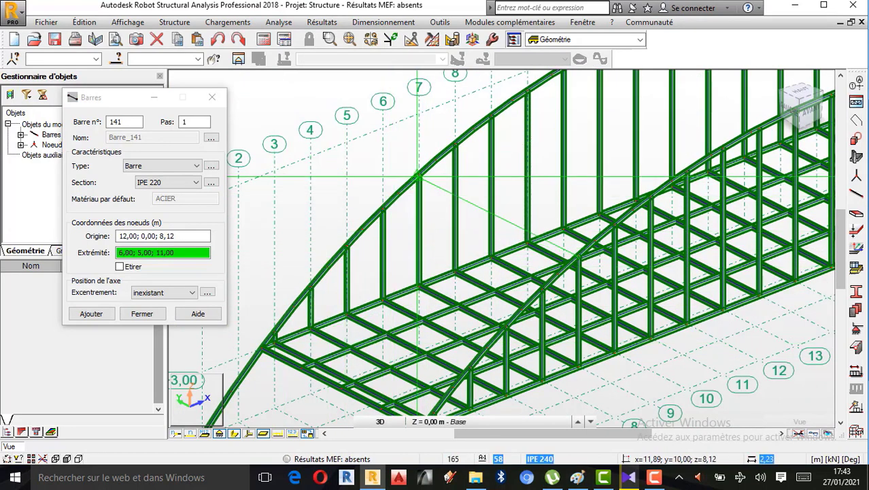
{"action": "left_click", "coordinate": [420, 175]}
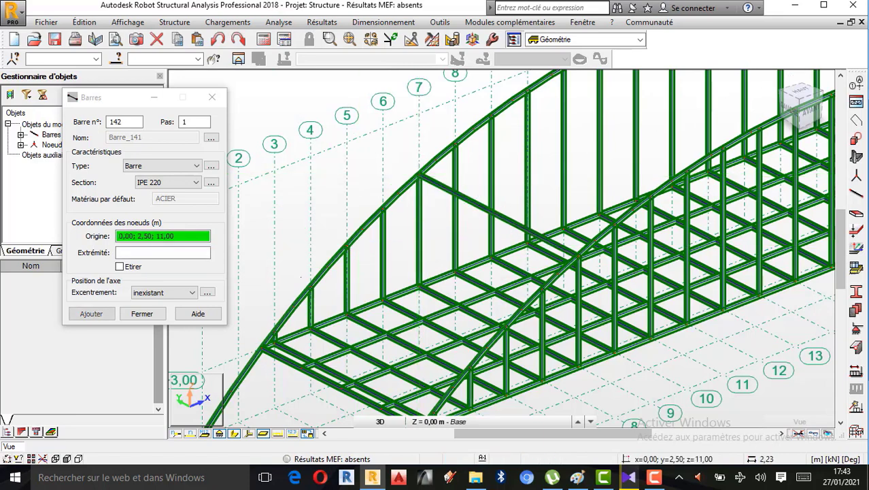
Draw an IPE 220 cross bar between the two arches on axis 9, from 16;0;9.57 to 16;10;9.57.
{"action": "middle_click_drag", "start_coordinate": [681, 164], "coordinate": [603, 195]}
{"action": "scroll", "coordinate": [602, 195], "scroll_direction": "up", "scroll_amount": 2}
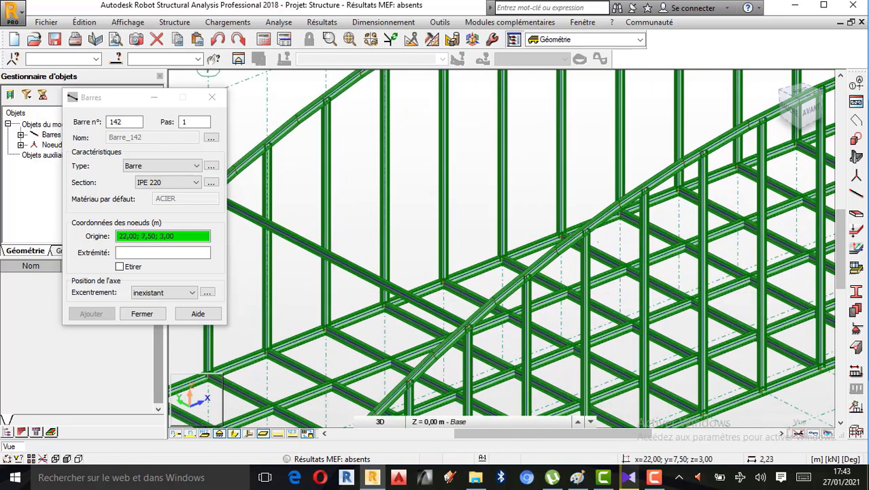
{"action": "left_click", "coordinate": [585, 230]}
{"action": "scroll", "coordinate": [585, 230], "scroll_direction": "down", "scroll_amount": 2}
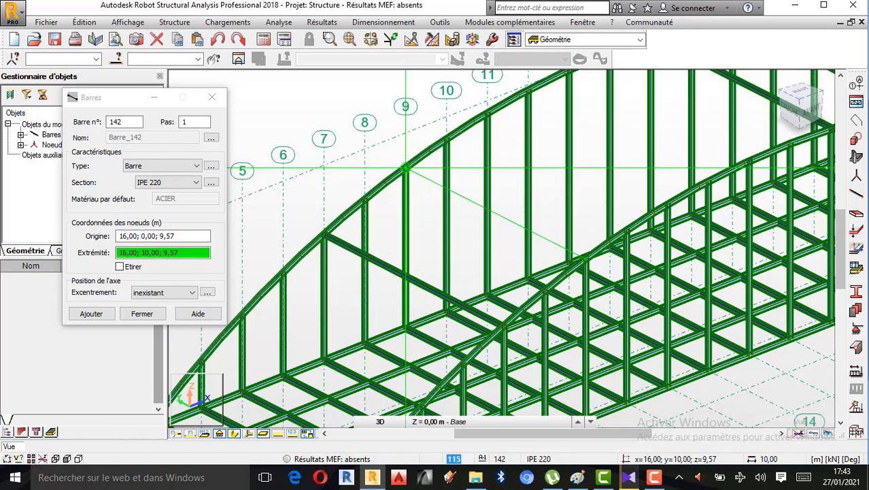
{"action": "left_click", "coordinate": [406, 166]}
Draw an IPE 220 cross bar between the two arches on axis 11, starting at 20;0;10.50.
{"action": "scroll", "coordinate": [564, 225], "scroll_direction": "down", "scroll_amount": 3}
{"action": "scroll", "coordinate": [574, 215], "scroll_direction": "up", "scroll_amount": 1}
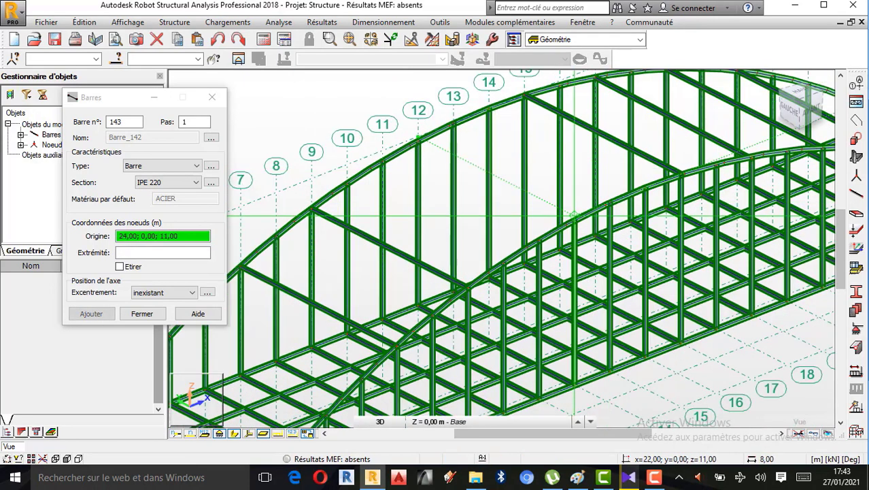
{"action": "scroll", "coordinate": [574, 215], "scroll_direction": "up", "scroll_amount": 1}
{"action": "left_click", "coordinate": [533, 242]}
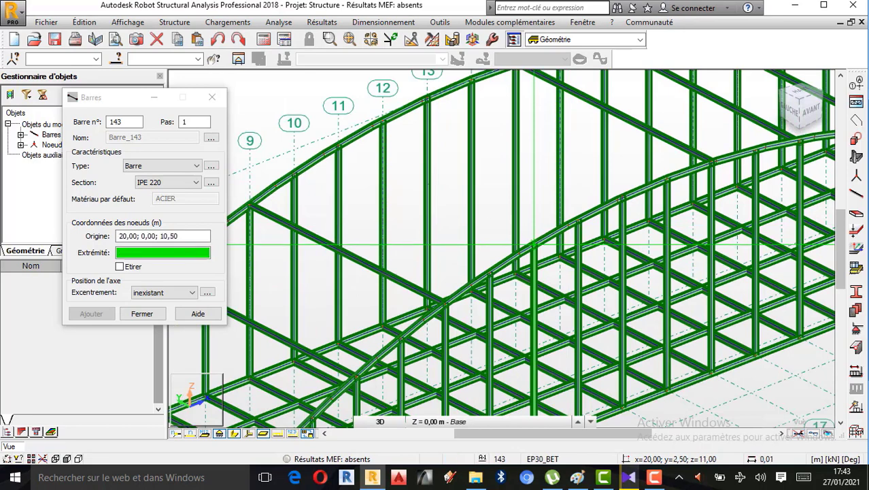
{"action": "left_click", "coordinate": [533, 243]}
{"action": "scroll", "coordinate": [264, 294], "scroll_direction": "down", "scroll_amount": 1}
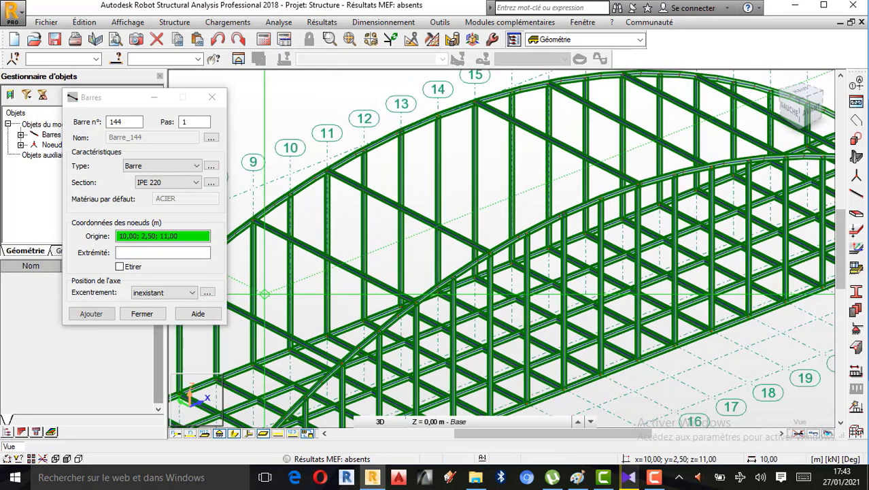
Draw an IPE 220 cross bar between the two arches on axis 13, from 24;0;11.00 to 24;10;11.00.
{"action": "scroll", "coordinate": [264, 294], "scroll_direction": "down", "scroll_amount": 1}
{"action": "scroll", "coordinate": [512, 261], "scroll_direction": "up", "scroll_amount": 2}
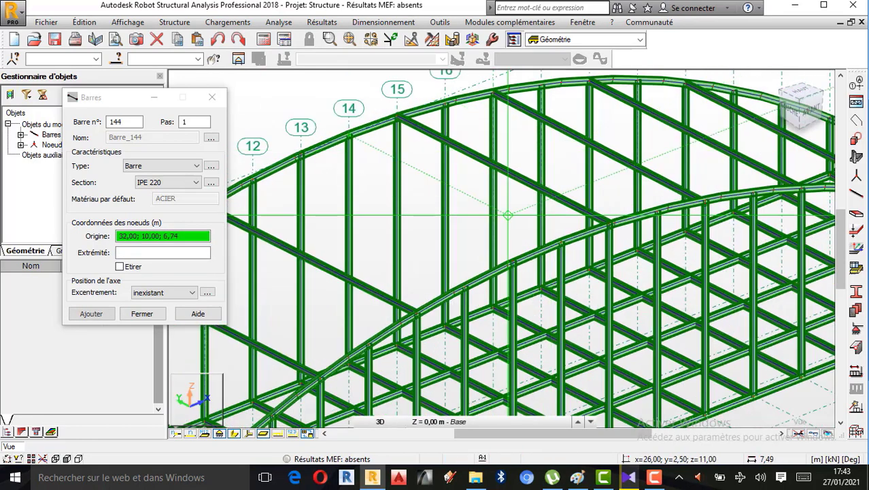
{"action": "left_click", "coordinate": [512, 261]}
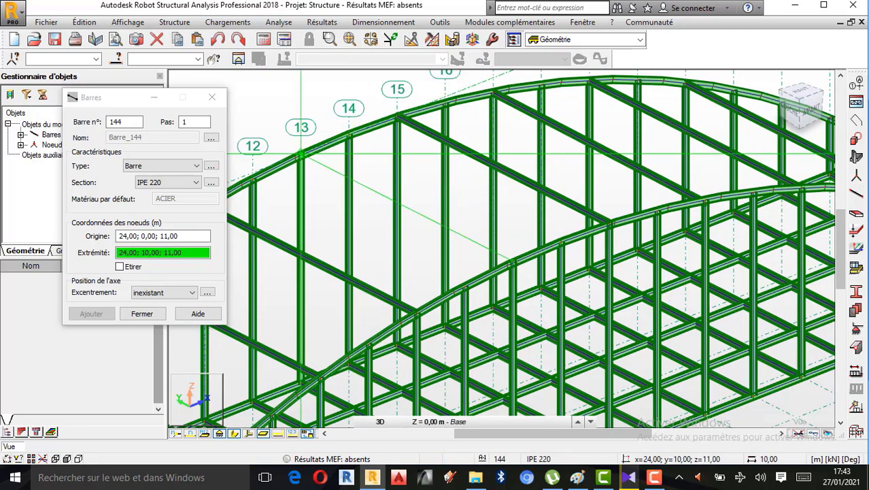
{"action": "left_click", "coordinate": [300, 155]}
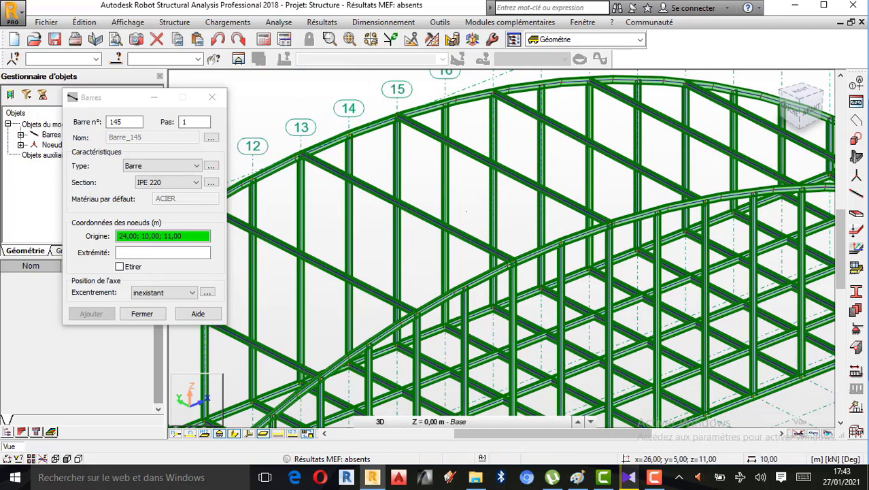
Display the support symbols on the whole model and finish defining bars.
{"action": "scroll", "coordinate": [523, 233], "scroll_direction": "down", "scroll_amount": 3}
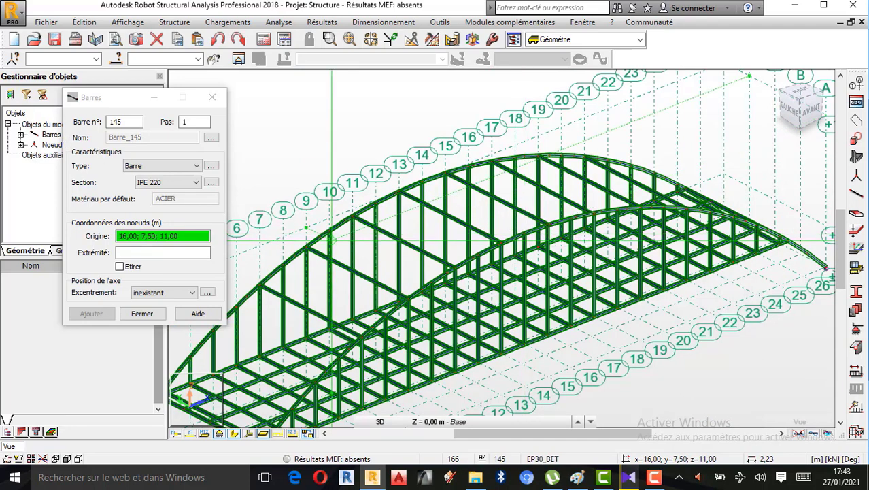
{"action": "scroll", "coordinate": [524, 170], "scroll_direction": "down", "scroll_amount": 2}
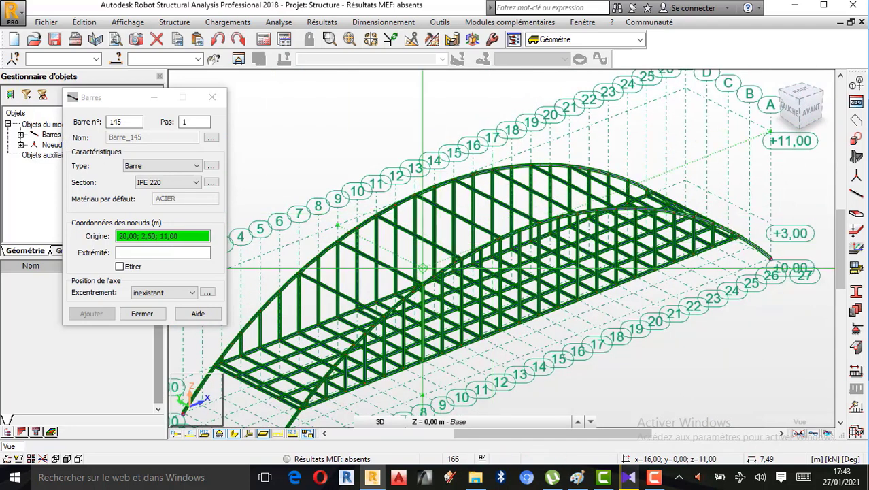
{"action": "scroll", "coordinate": [426, 272], "scroll_direction": "down", "scroll_amount": 1}
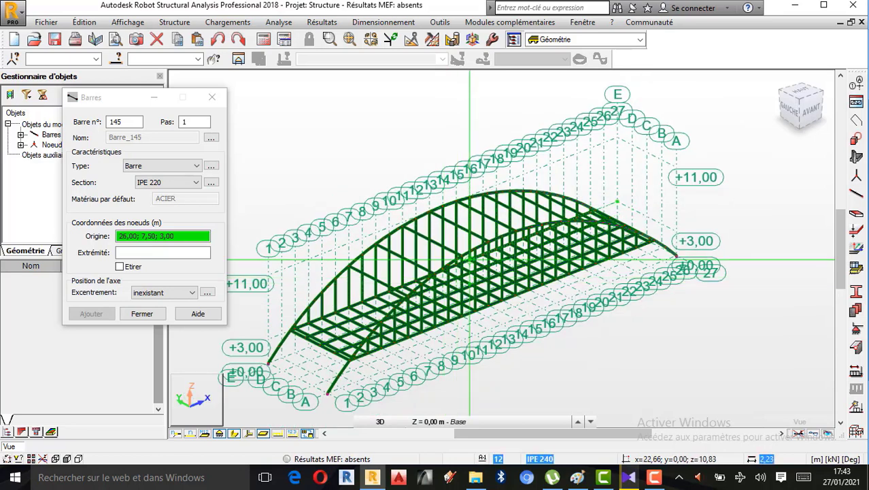
{"action": "scroll", "coordinate": [502, 237], "scroll_direction": "down", "scroll_amount": 1}
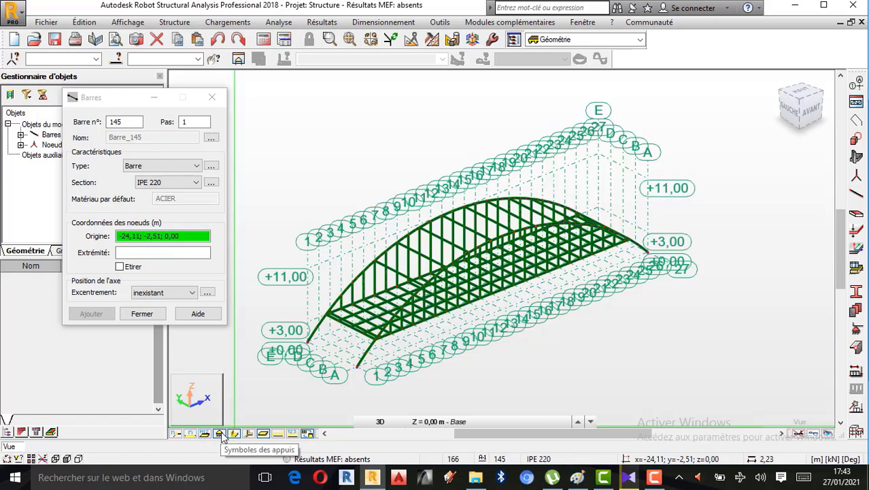
{"action": "left_click", "coordinate": [142, 313]}
Examine the complete arch footbridge in 3D, including the deck grid, cross bars and supports.
{"action": "left_click", "coordinate": [778, 87]}
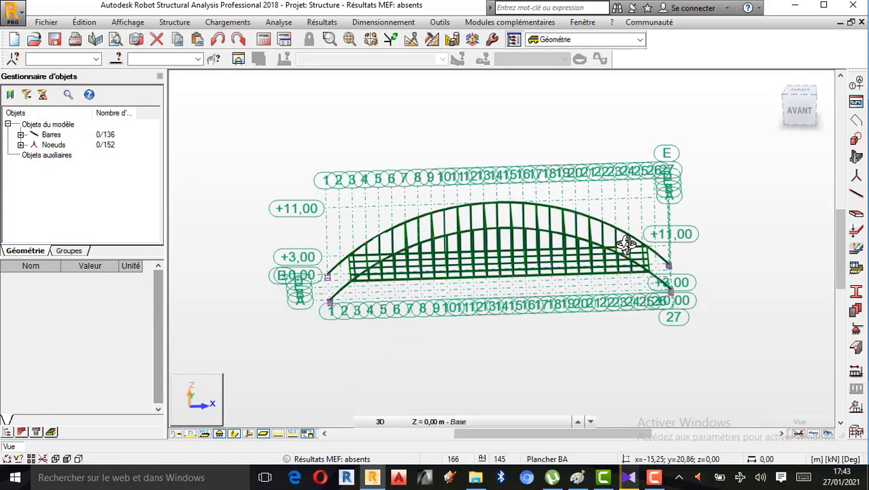
{"action": "middle_click_drag", "start_coordinate": [540, 297], "coordinate": [491, 250], "text": "shift"}
{"action": "scroll", "coordinate": [554, 257], "scroll_direction": "up", "scroll_amount": 2}
{"action": "scroll", "coordinate": [480, 254], "scroll_direction": "up", "scroll_amount": 1}
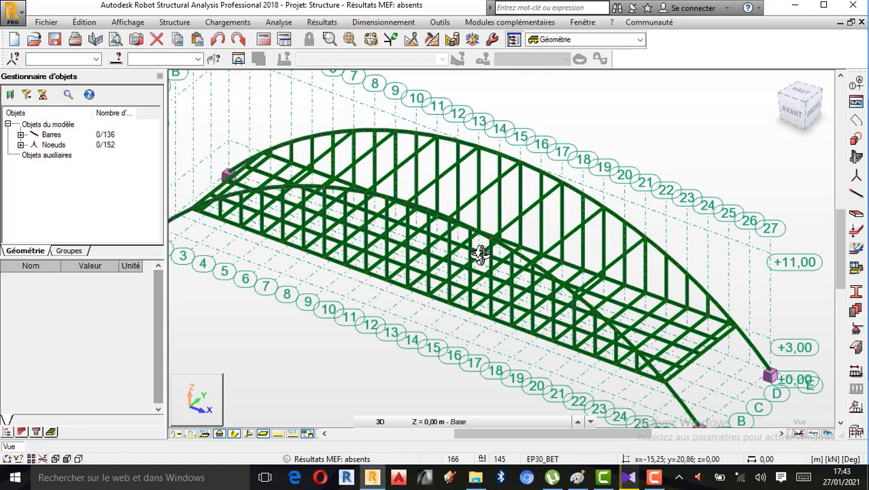
{"action": "left_click", "coordinate": [654, 477]}
{"action": "left_click", "coordinate": [831, 427]}
{"action": "scroll", "coordinate": [528, 155], "scroll_direction": "down", "scroll_amount": 3}
{"action": "scroll", "coordinate": [460, 203], "scroll_direction": "up", "scroll_amount": 3}
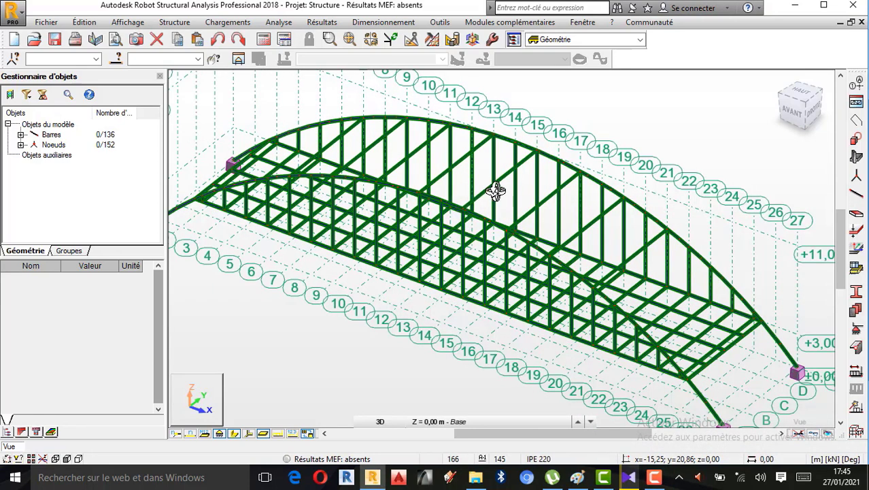
{"action": "scroll", "coordinate": [496, 191], "scroll_direction": "down", "scroll_amount": 1}
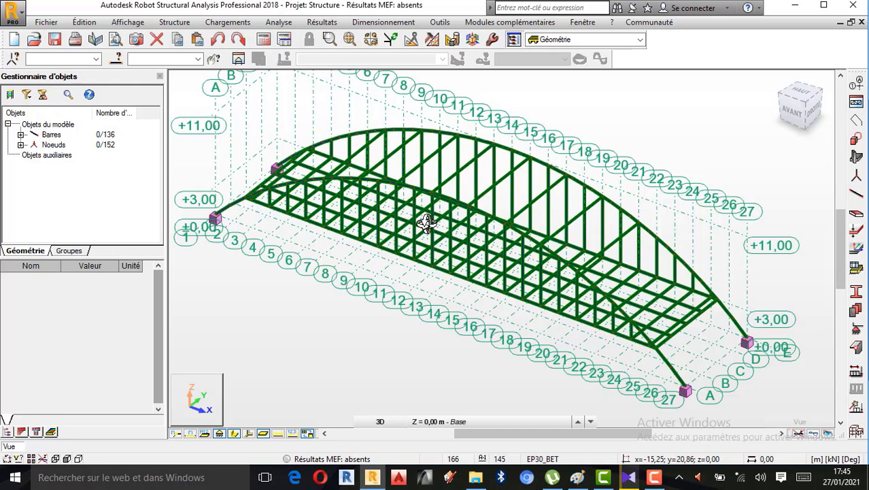
Switch to Paint to review the annotated footbridge sketch and return to Robot Structural Analysis.
{"action": "left_click", "coordinate": [576, 477]}
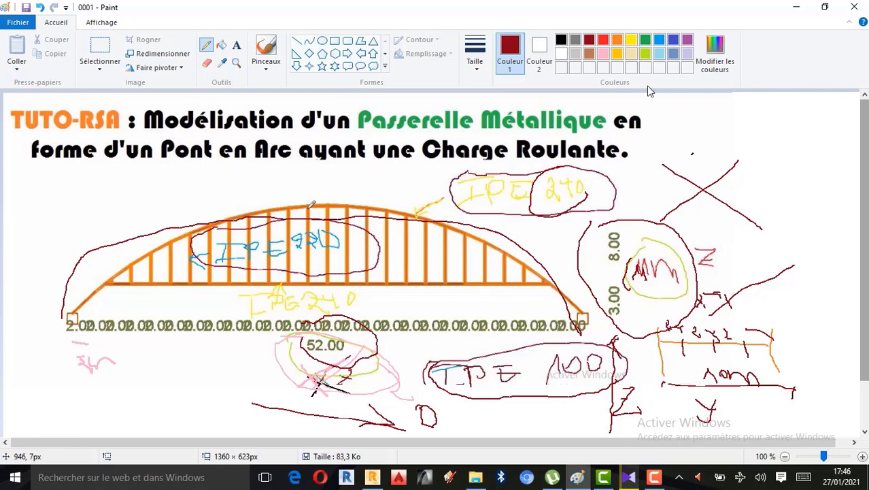
{"action": "left_click", "coordinate": [797, 13]}
{"action": "scroll", "coordinate": [475, 288], "scroll_direction": "up", "scroll_amount": 2}
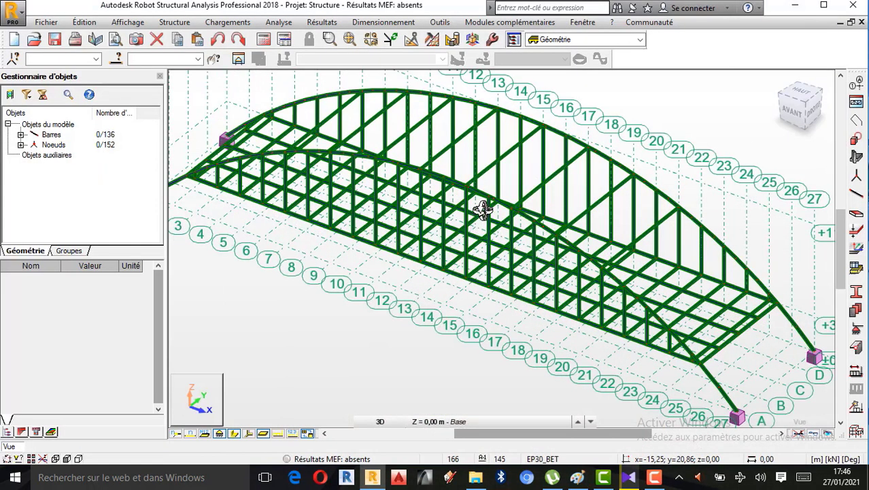
{"action": "scroll", "coordinate": [482, 209], "scroll_direction": "down", "scroll_amount": 1}
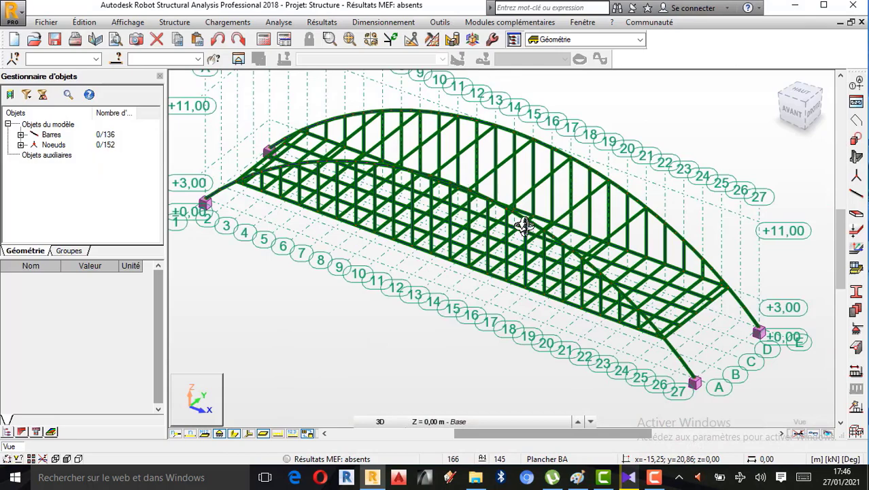
{"action": "left_click", "coordinate": [655, 477]}
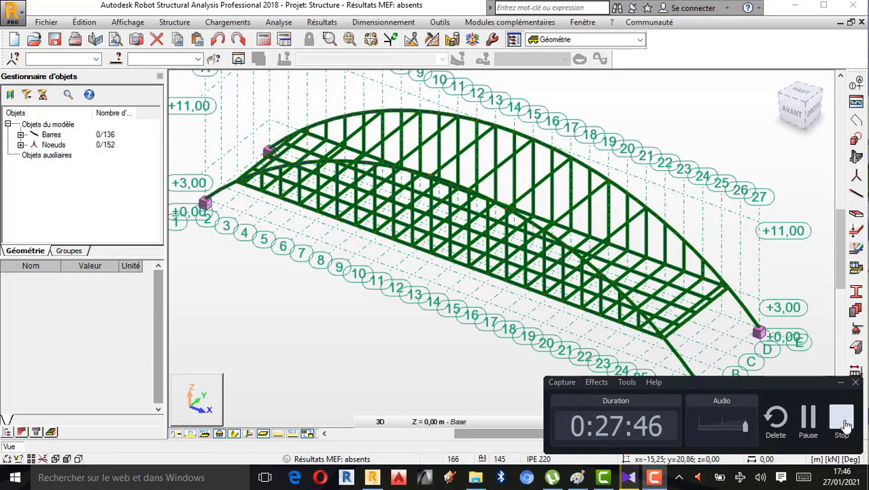